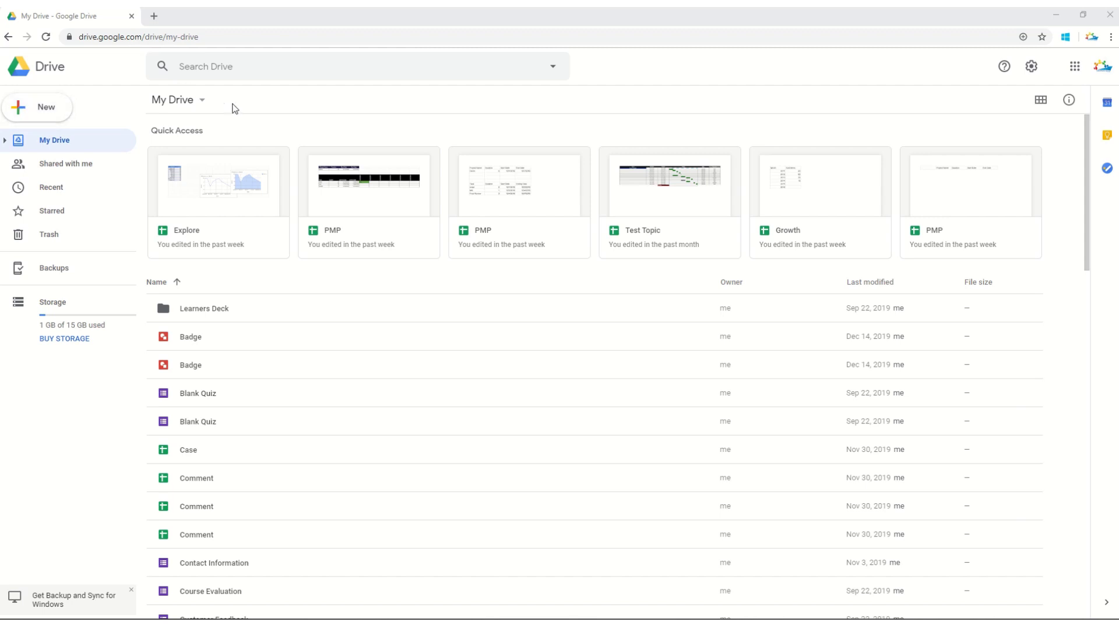
Create a new blank Google Sheets spreadsheet from the Drive New menu.
click(42, 110)
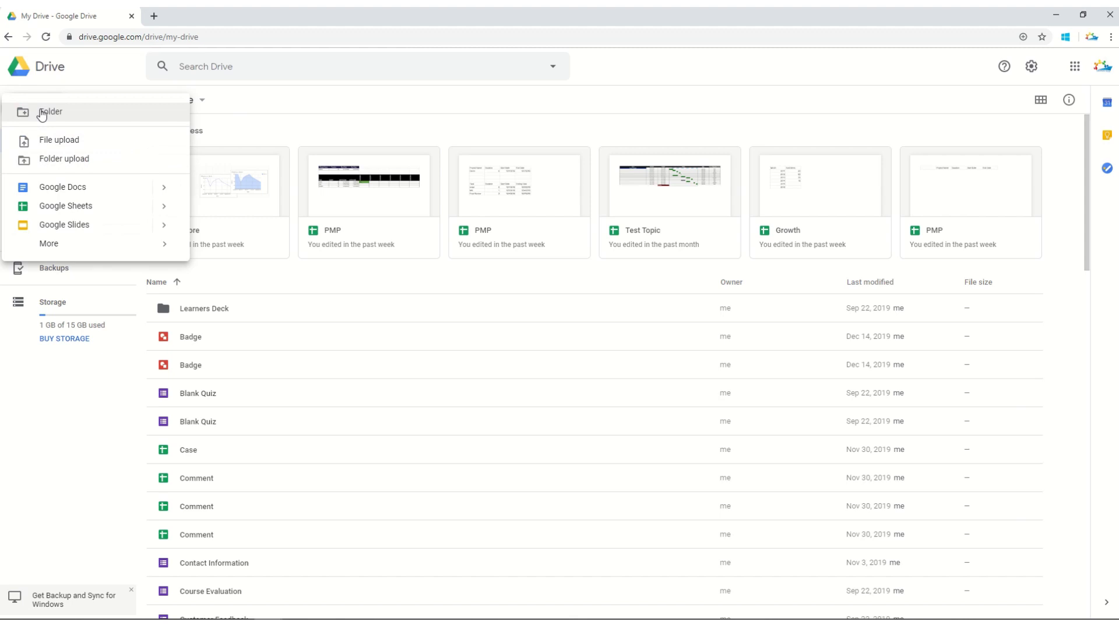
mouse_move(161, 214)
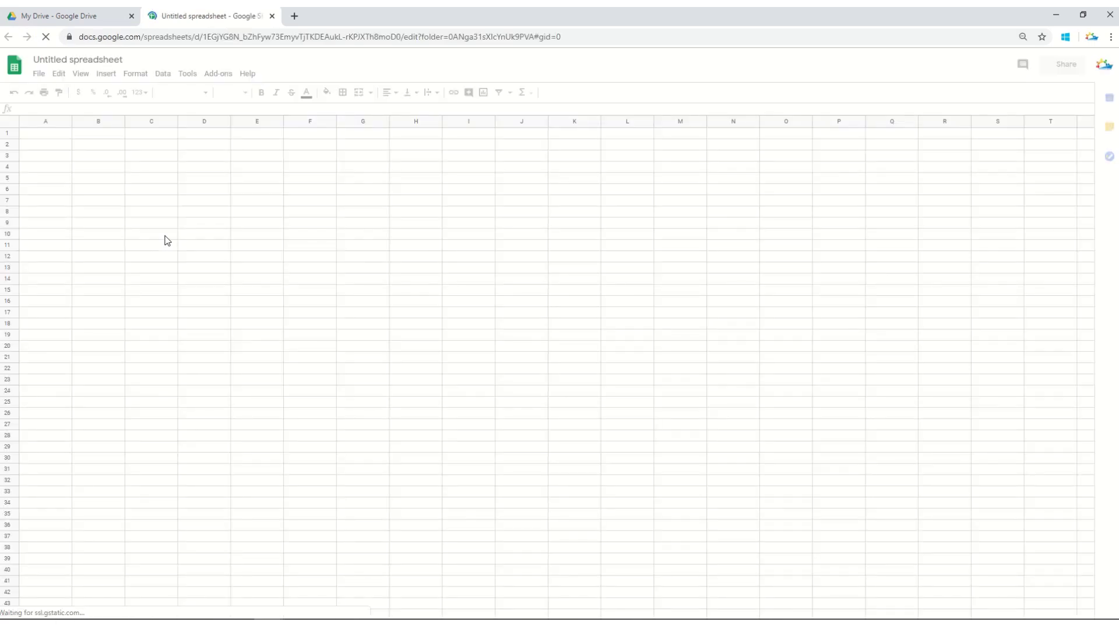
Rename the Untitled spreadsheet to 'Prject Plan'.
click(76, 60)
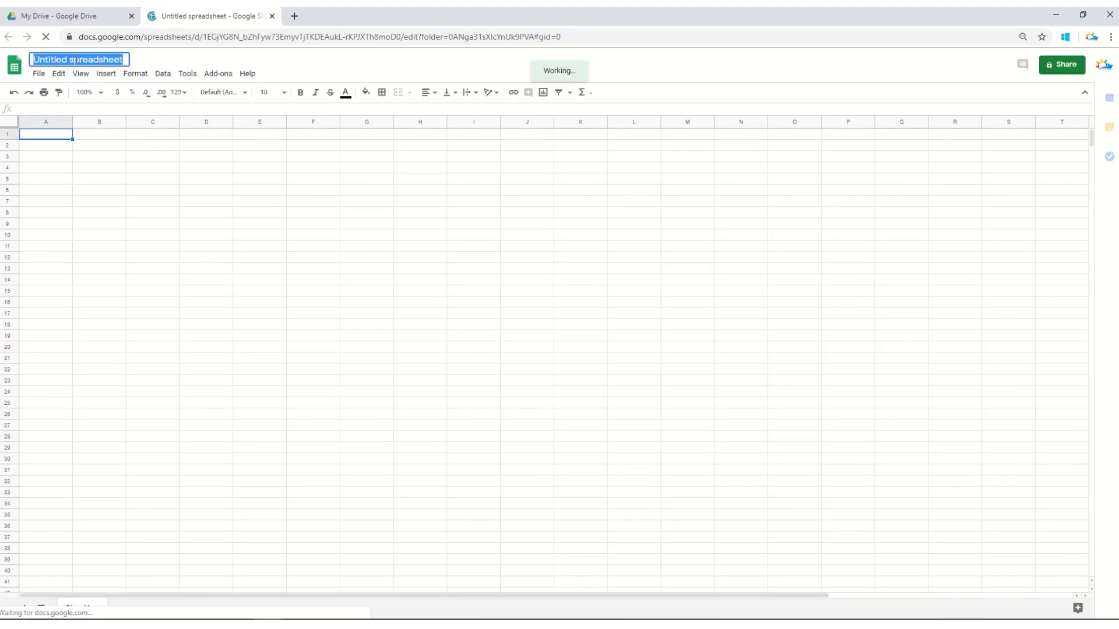
text(Pr)
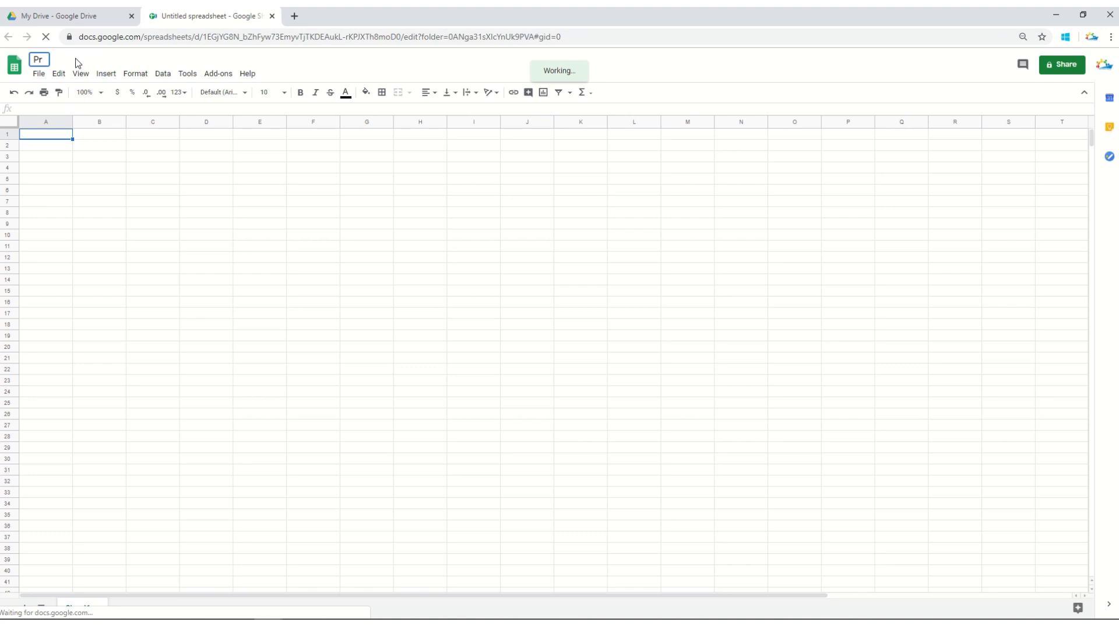
text(ject)
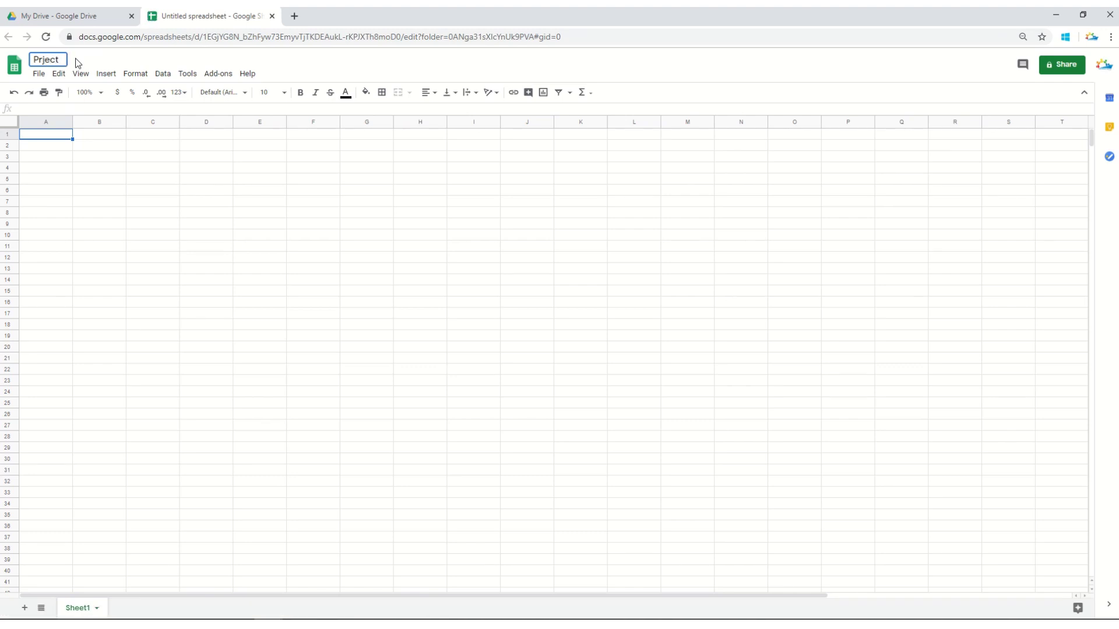
text( Plan)
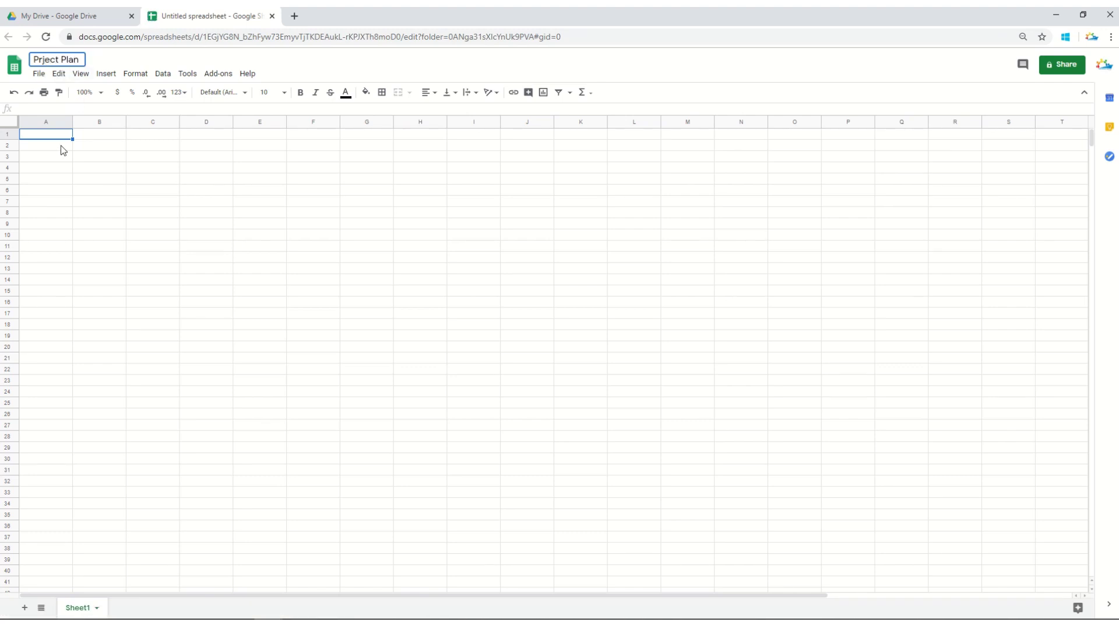
key(Return)
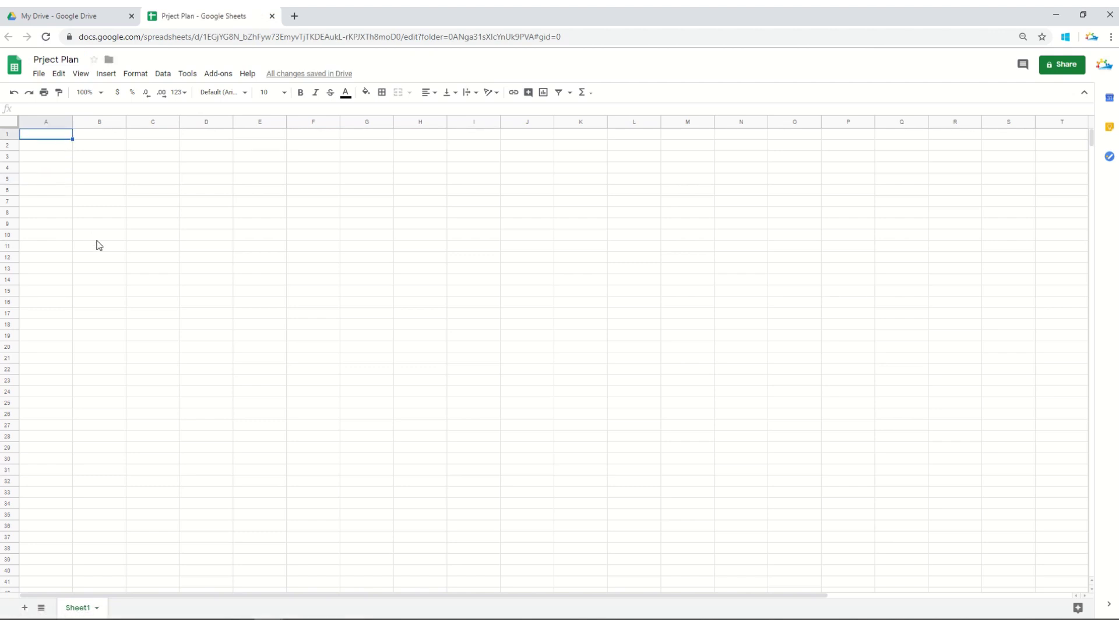
Enter headers 'project name', 'start date', 'end date' and 'estimation' in A1:D1.
text(project na)
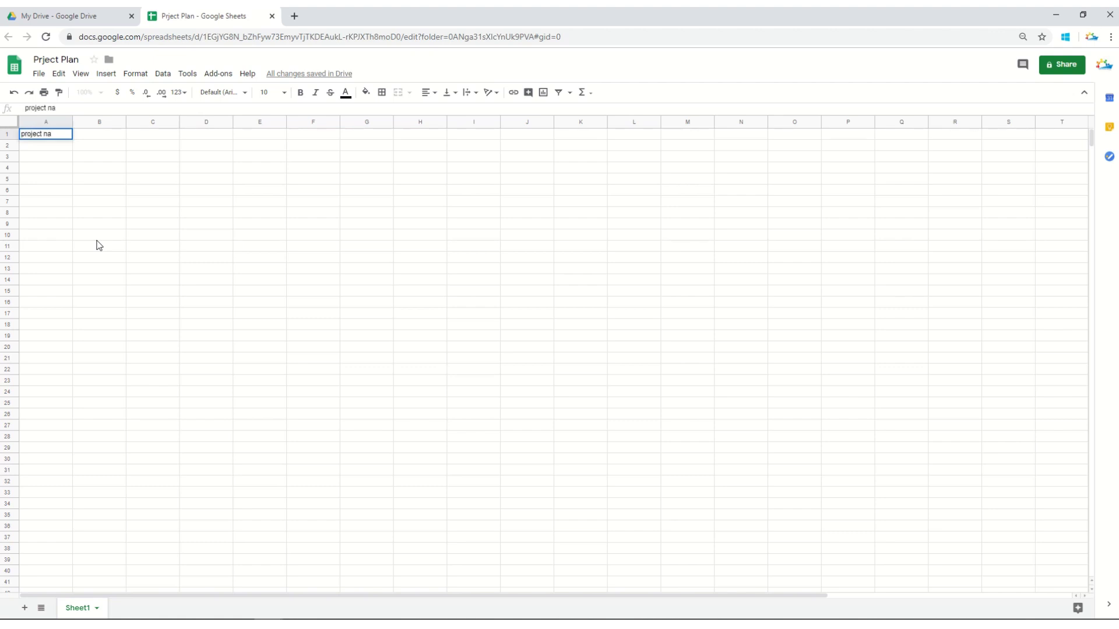
text(me)
key(Tab)
text(s)
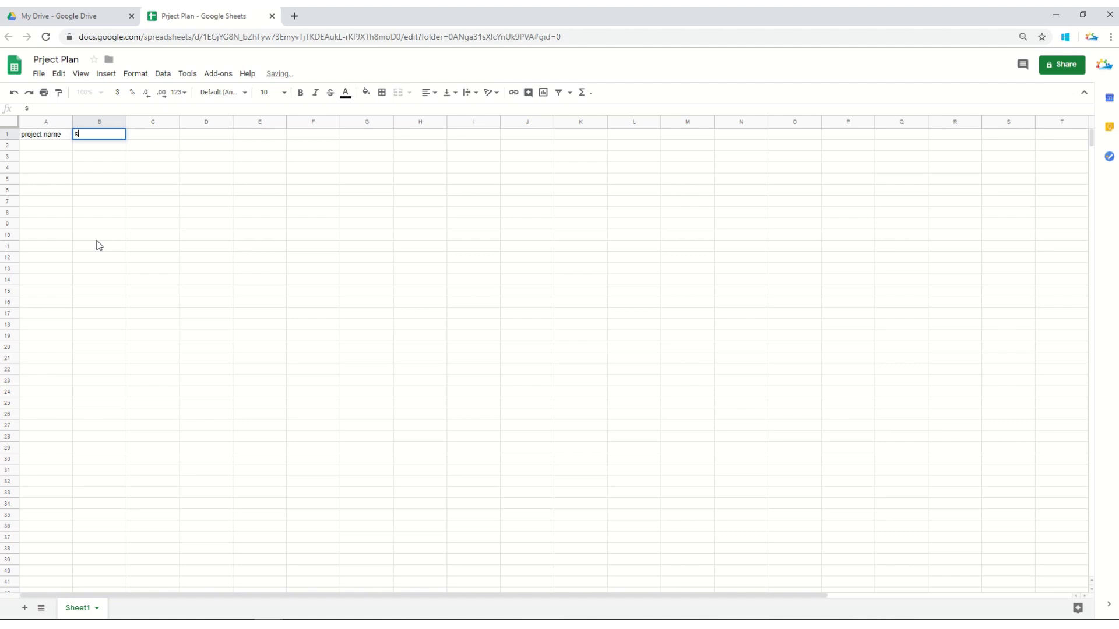
text(tart date)
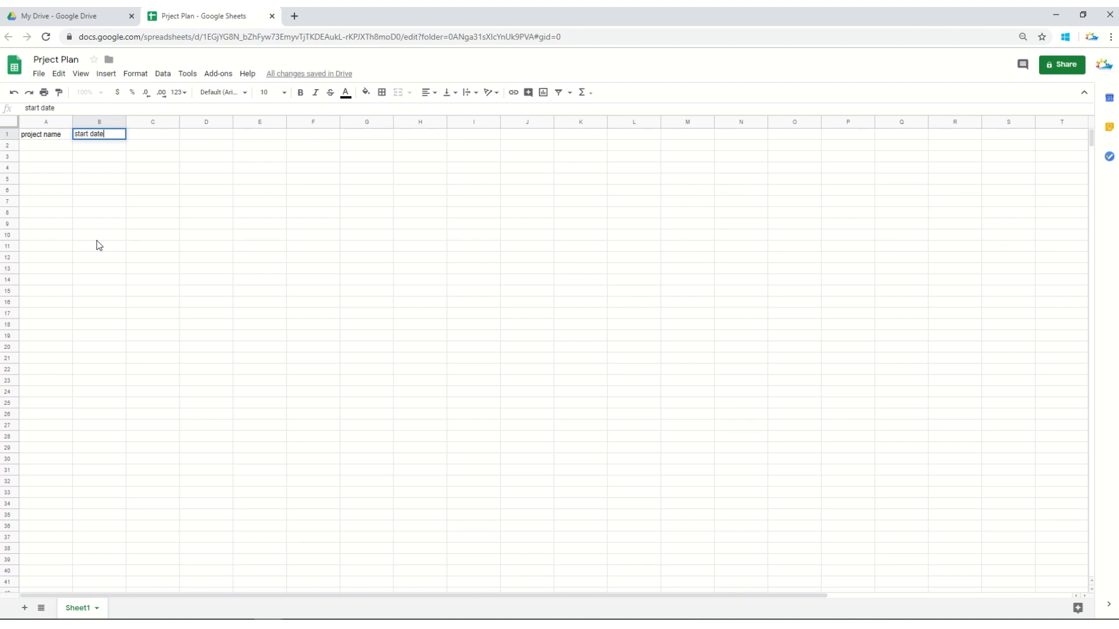
key(Tab)
text(end)
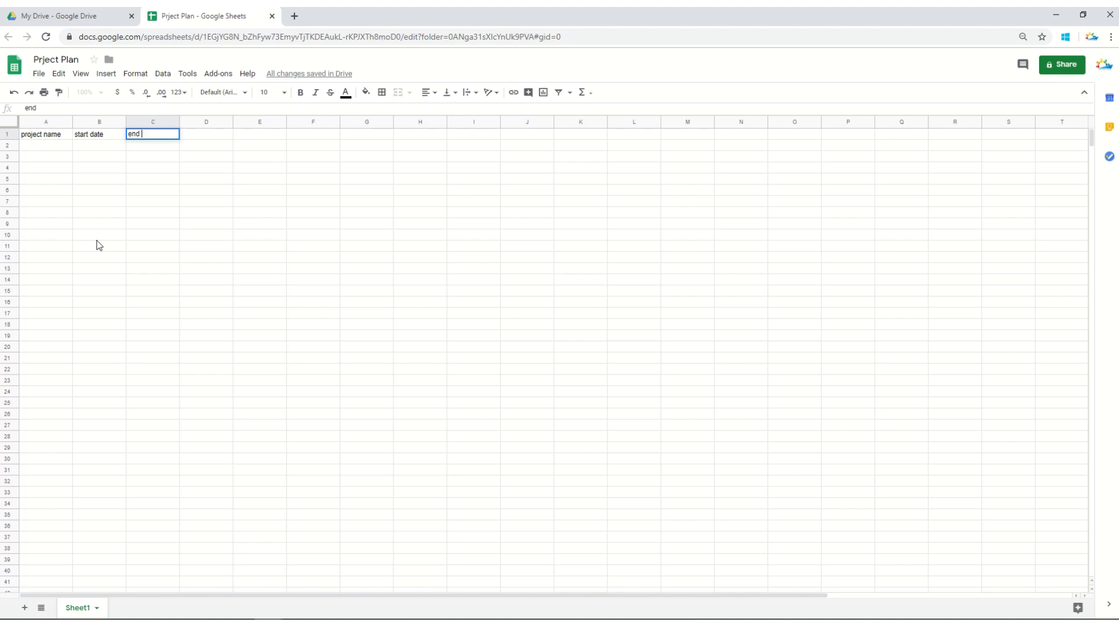
text( date)
key(Tab)
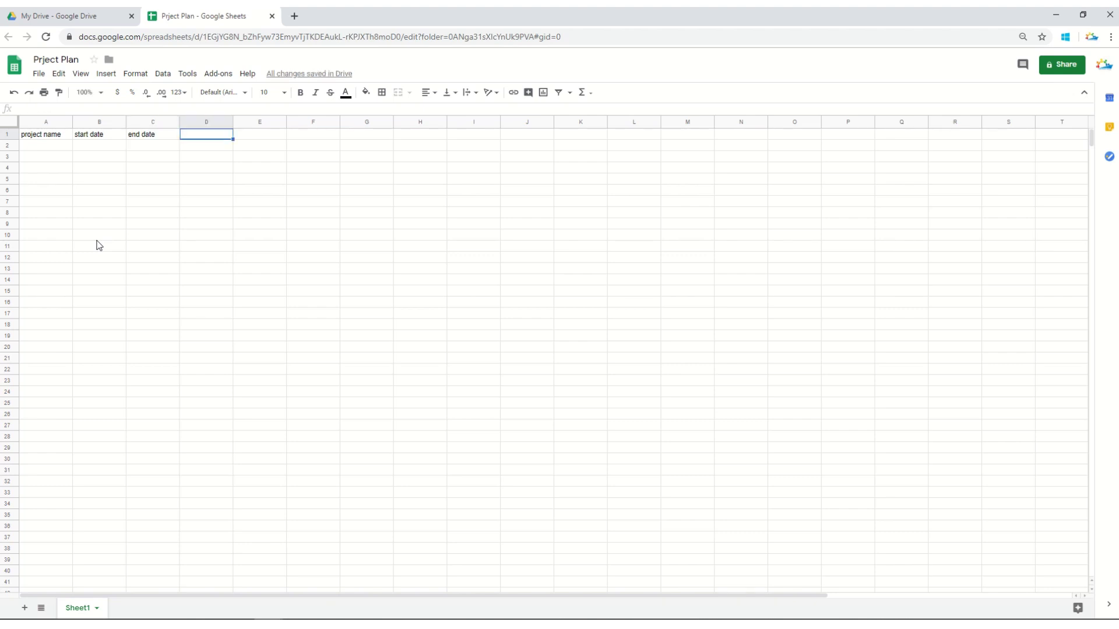
text(estimation)
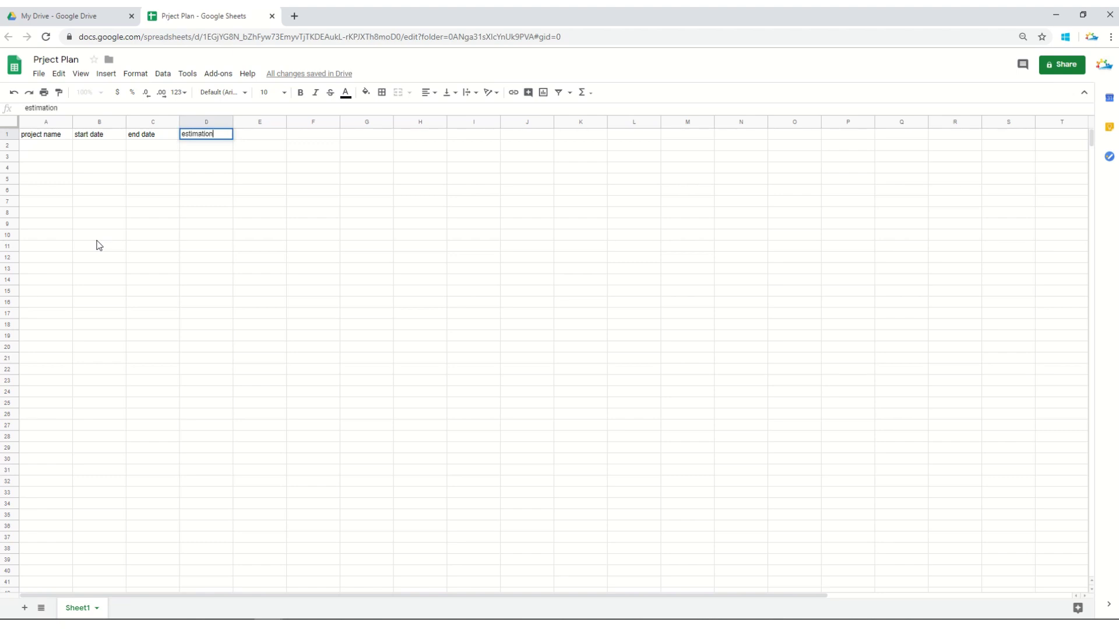
key(Return)
key(Up)
key(Left)
key(Left)
key(Left)
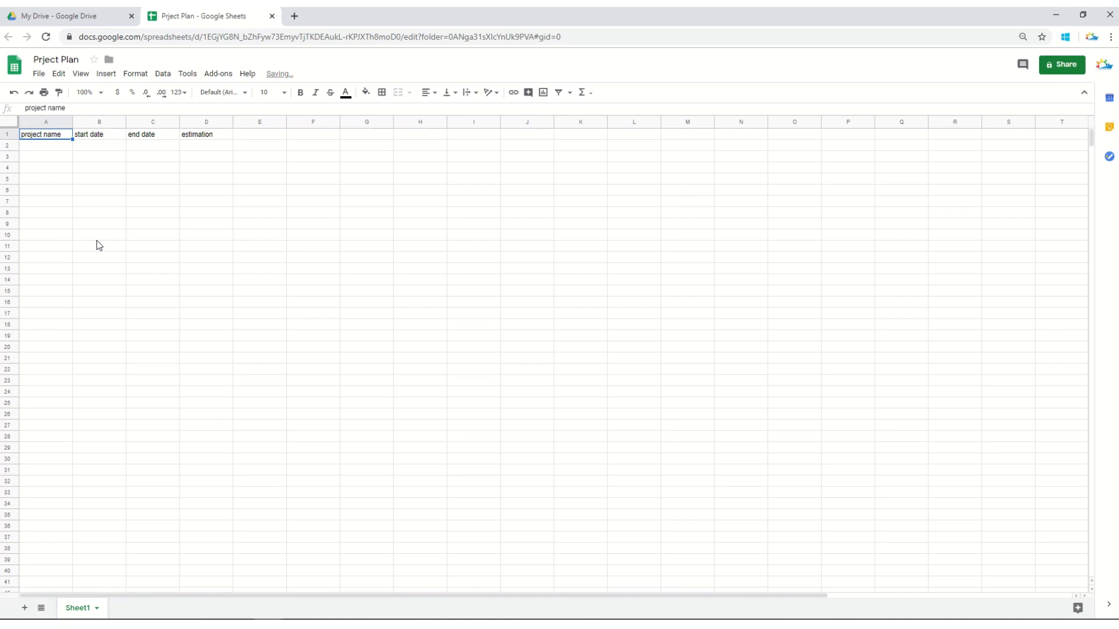
Enter project XYZ in A2 and start date =DATE(2019,12,01) in B2.
click(64, 148)
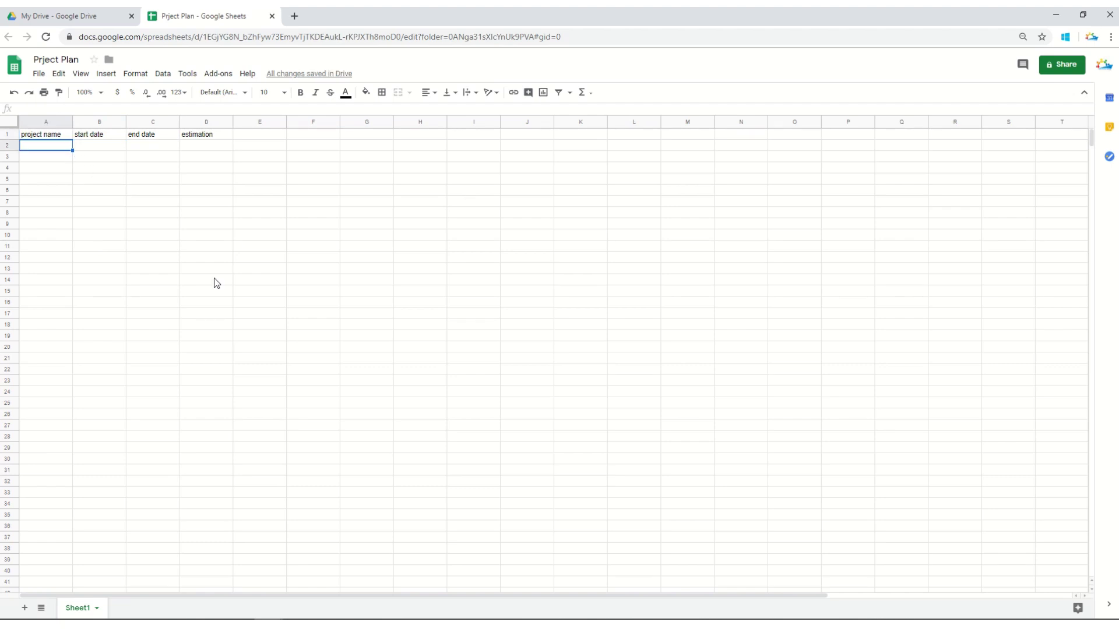
text(XYZ)
key(Tab)
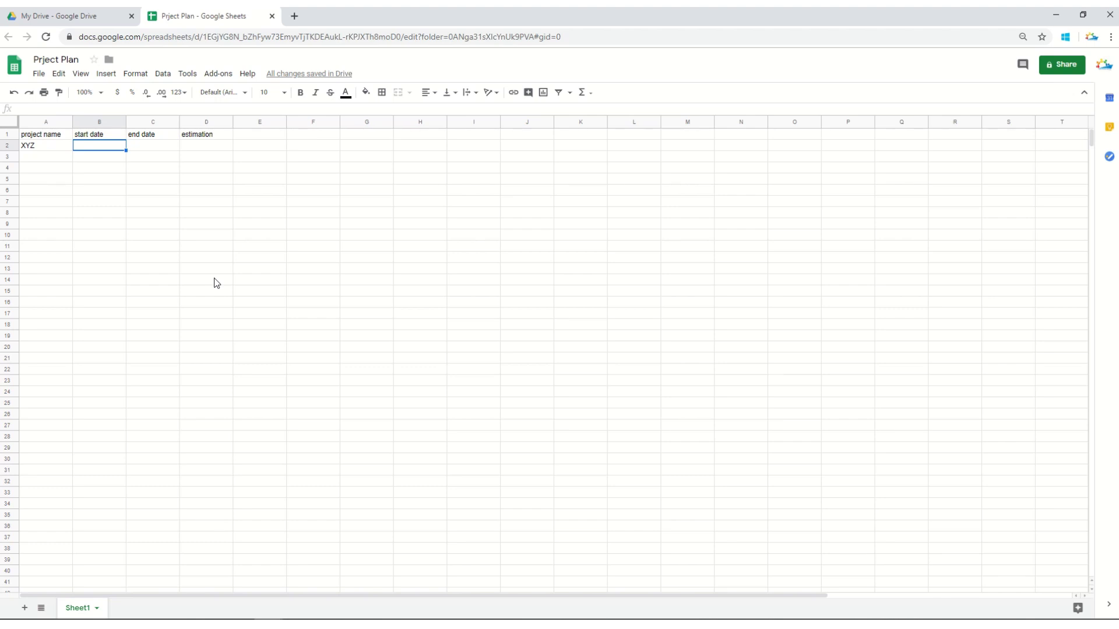
text(=DATE)
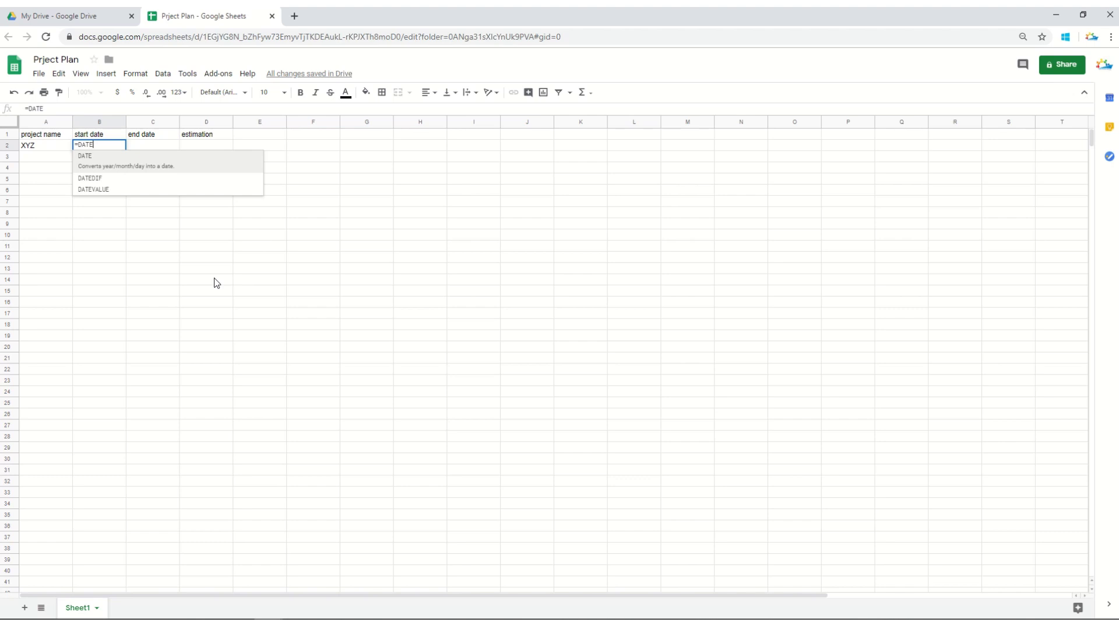
text((20)
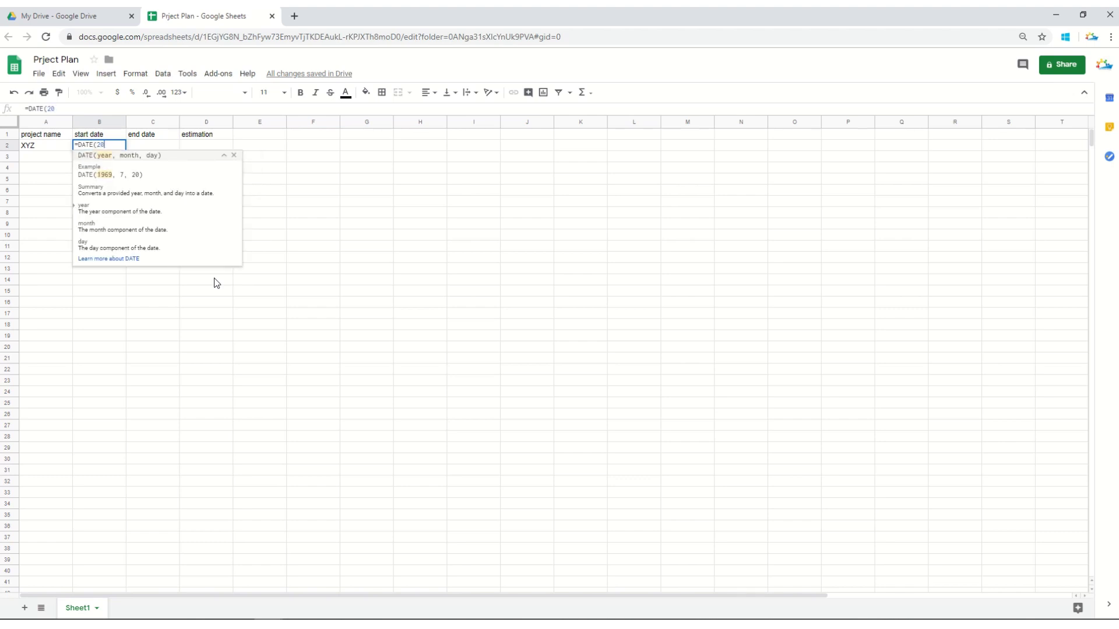
text(19,12,01))
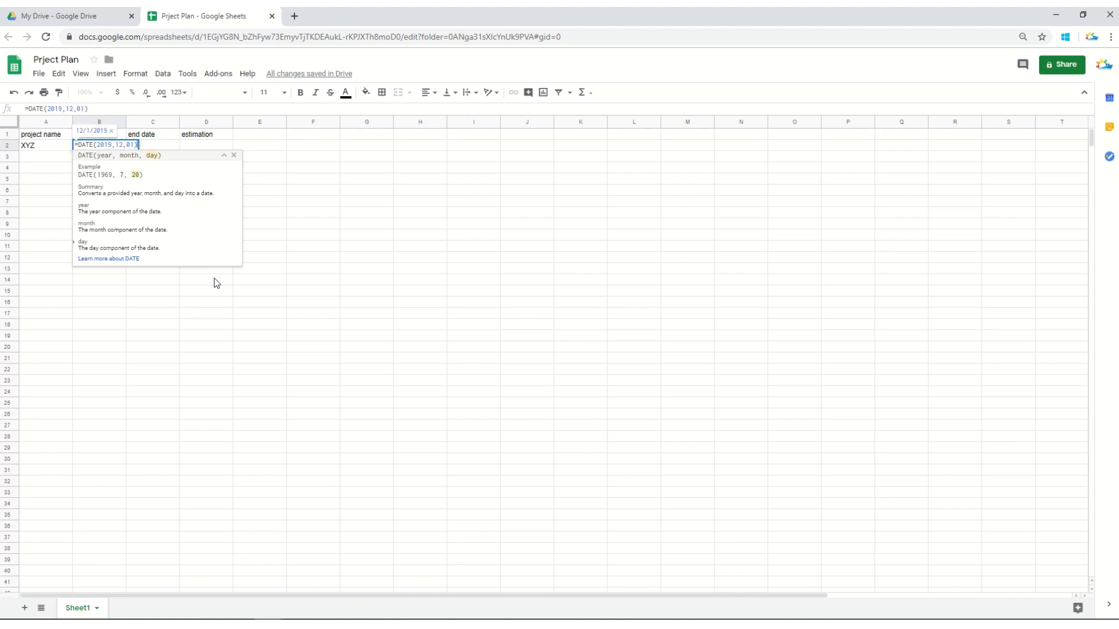
key(Return)
Enter end date =DATE(2019,12,10) in C2 and compare the two date formulas.
key(Up)
key(Right)
key(Right)
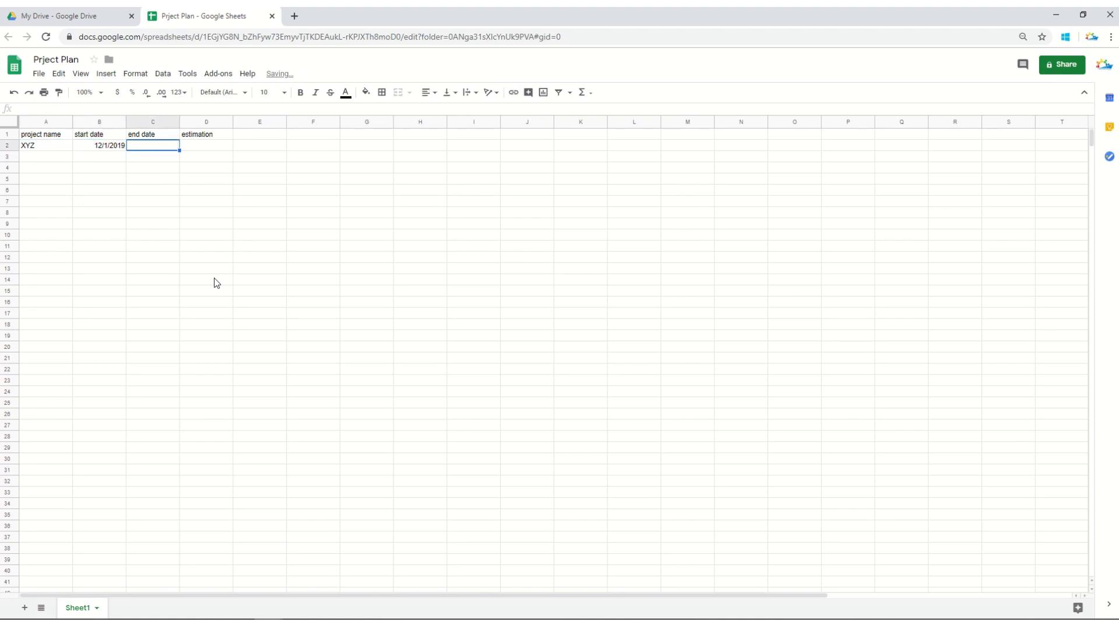
text(=DA)
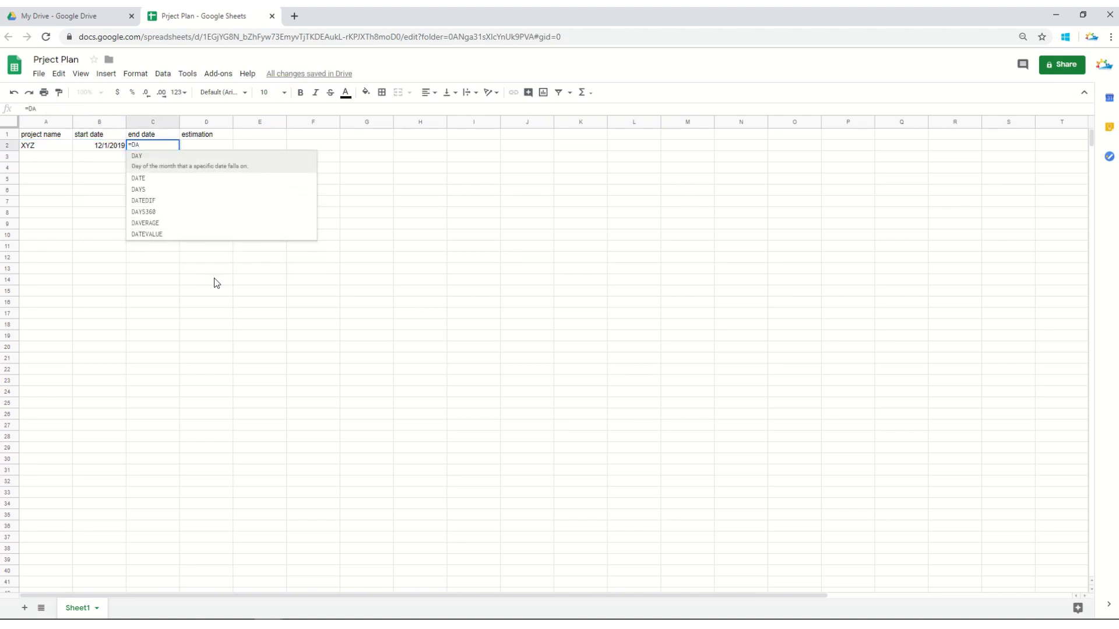
text(TE()
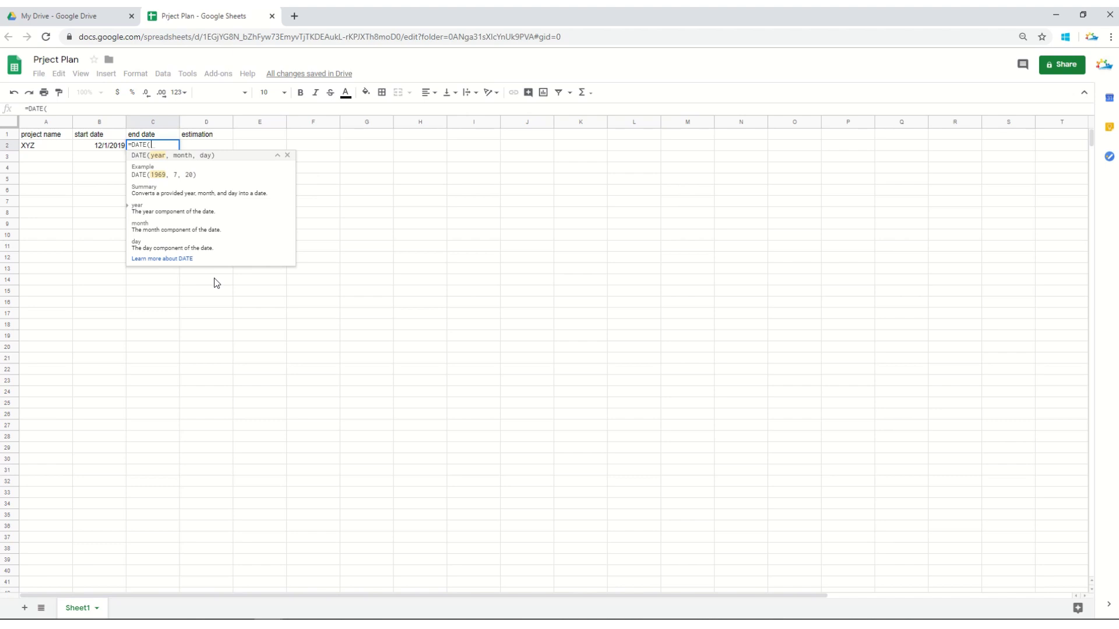
text(2019,12)
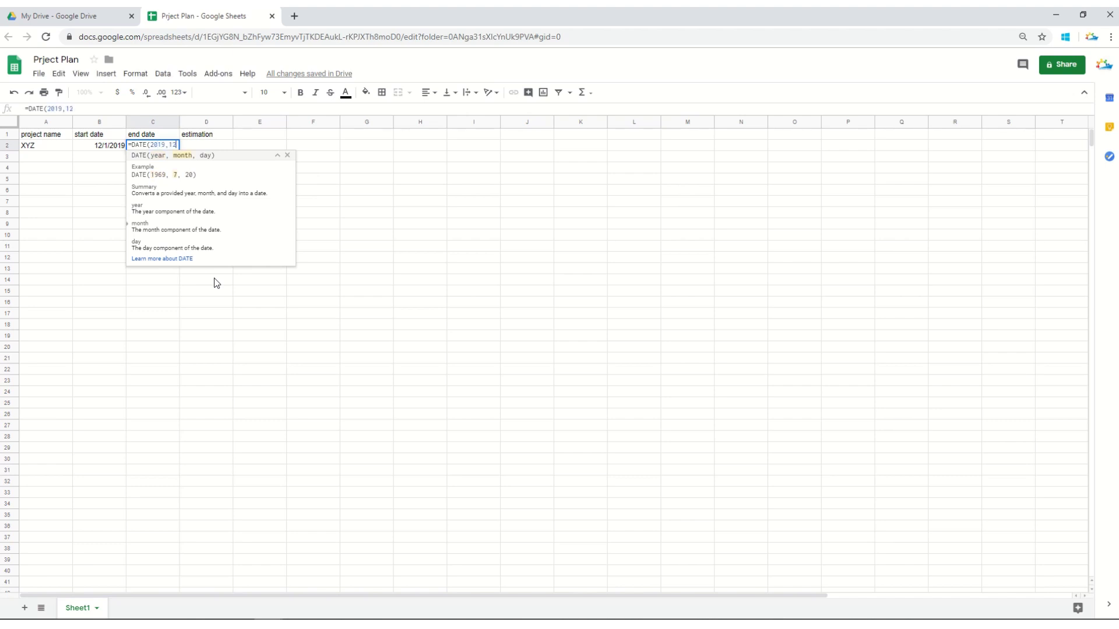
text(,10)
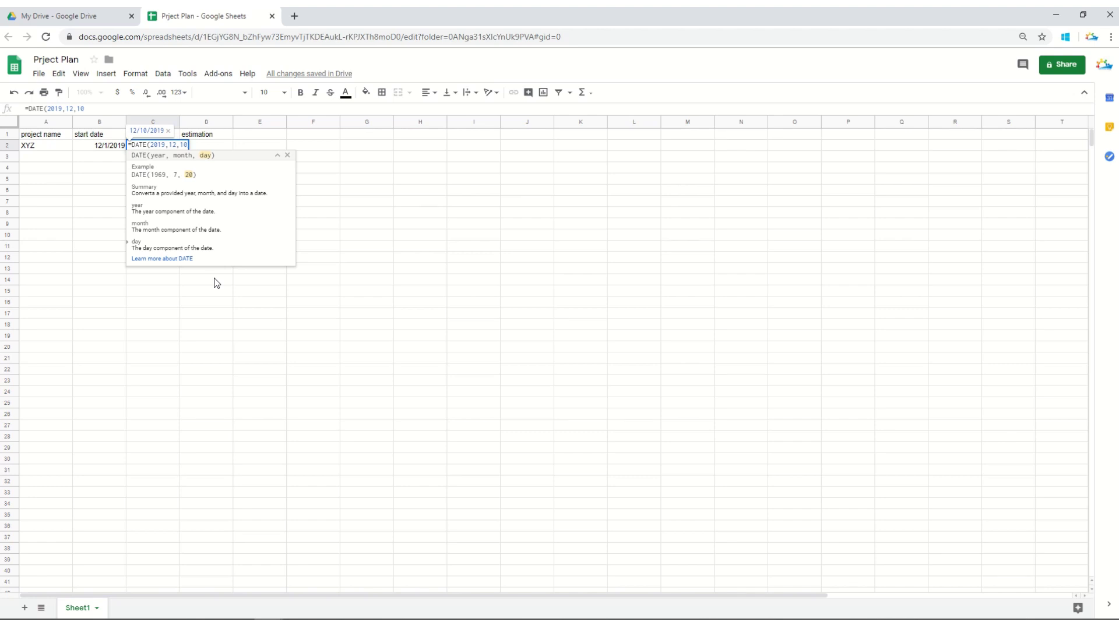
text())
key(Return)
key(Up)
key(Left)
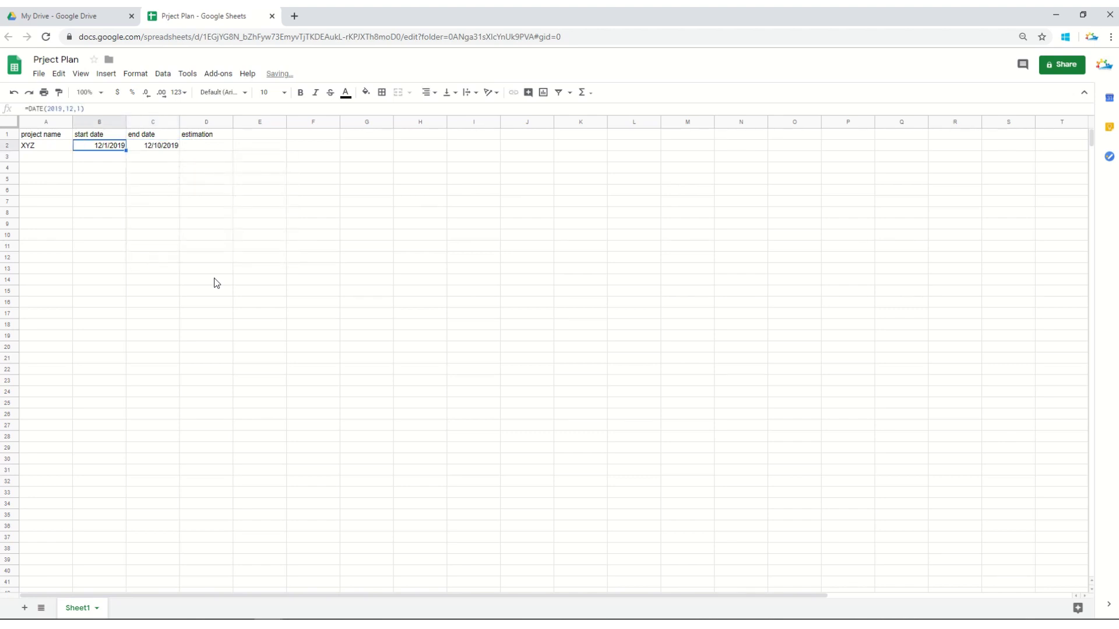
key(Right)
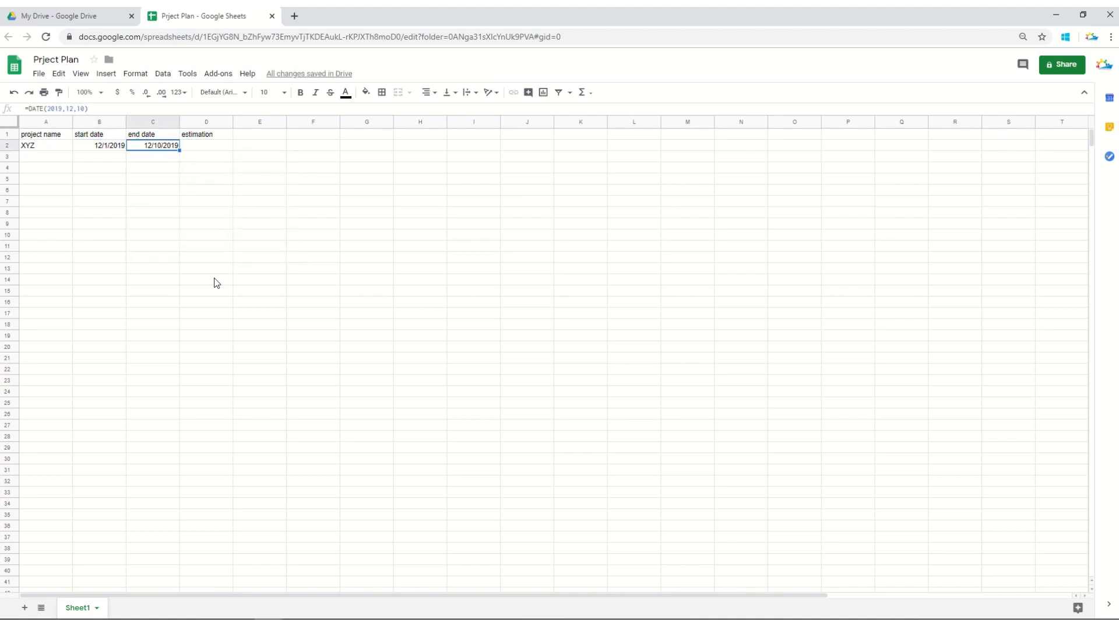
key(Left)
key(Right)
key(Left)
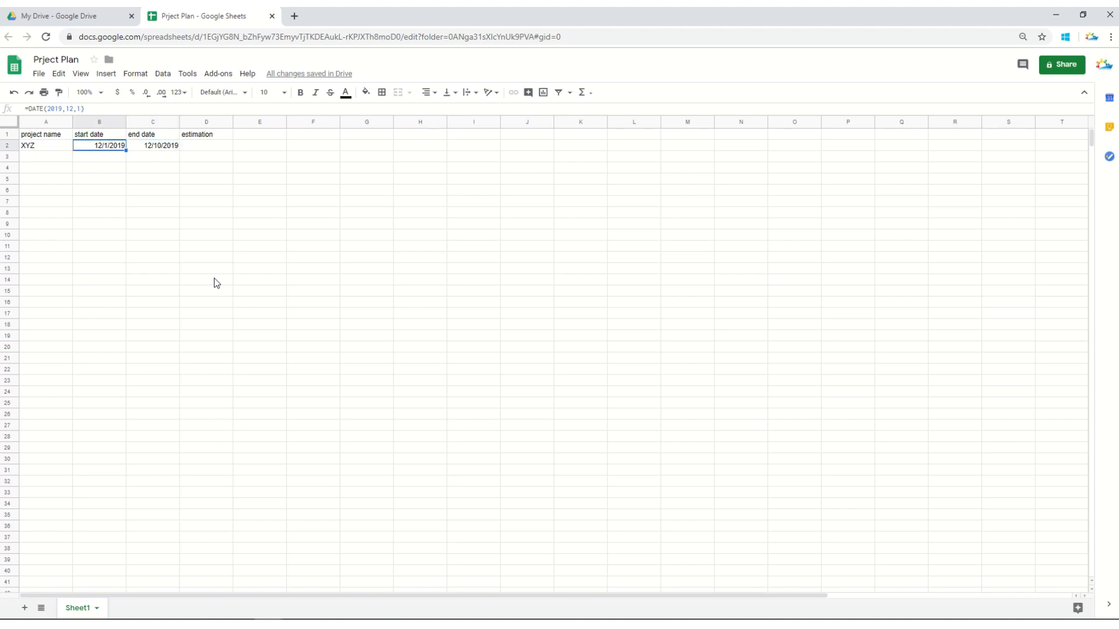
key(Right)
key(Left)
key(Right)
key(Right)
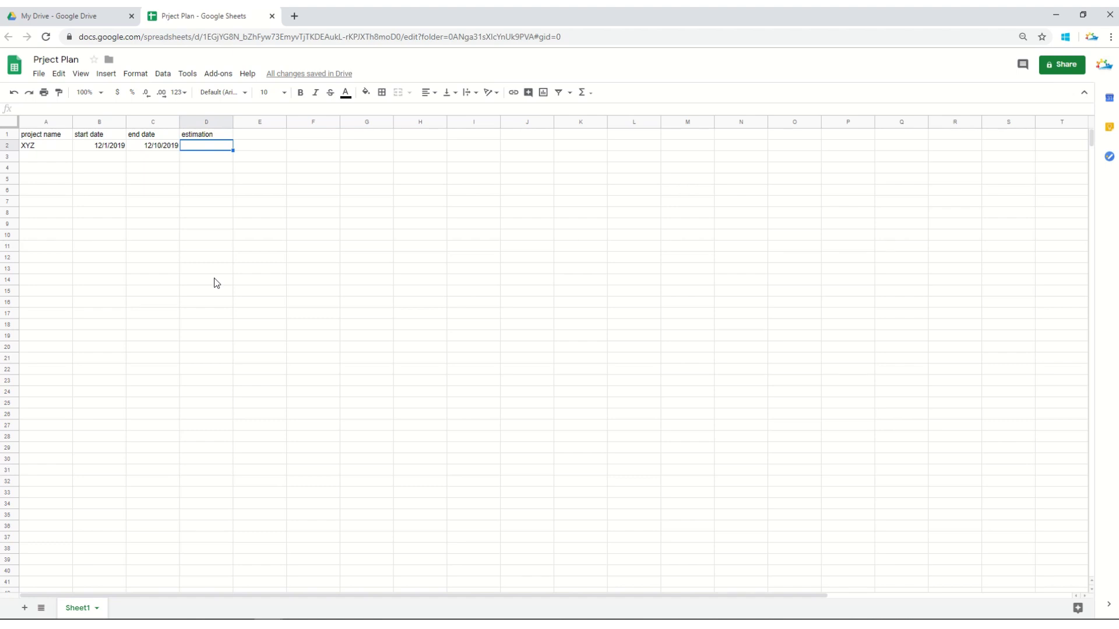
Enter =C2-B2 in D2 so the estimation shows 9 days.
text(=)
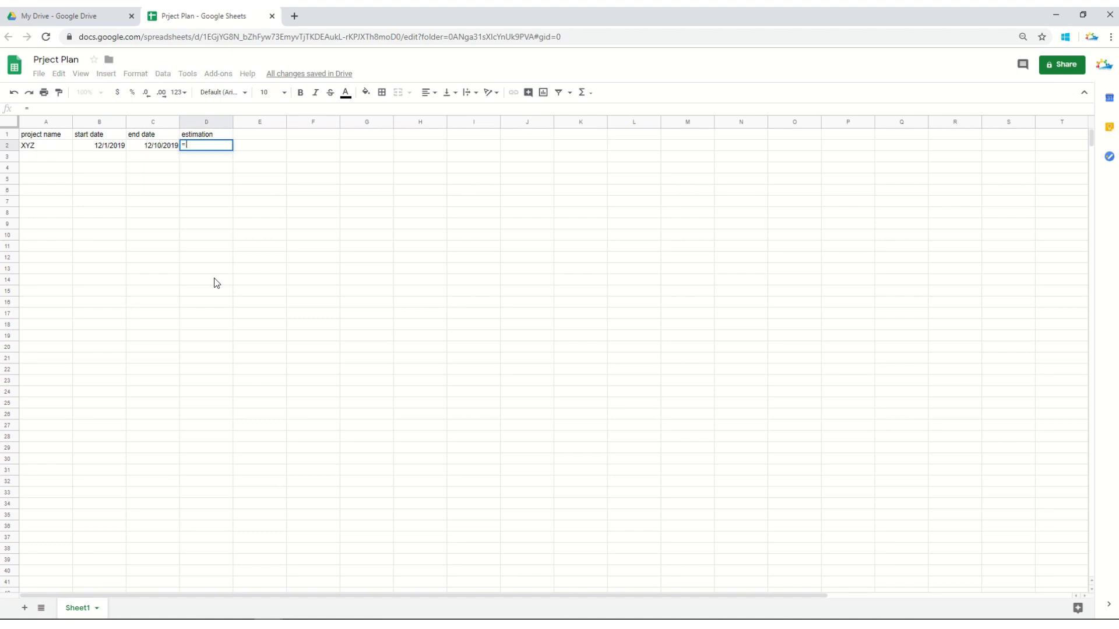
key(Left)
text(-)
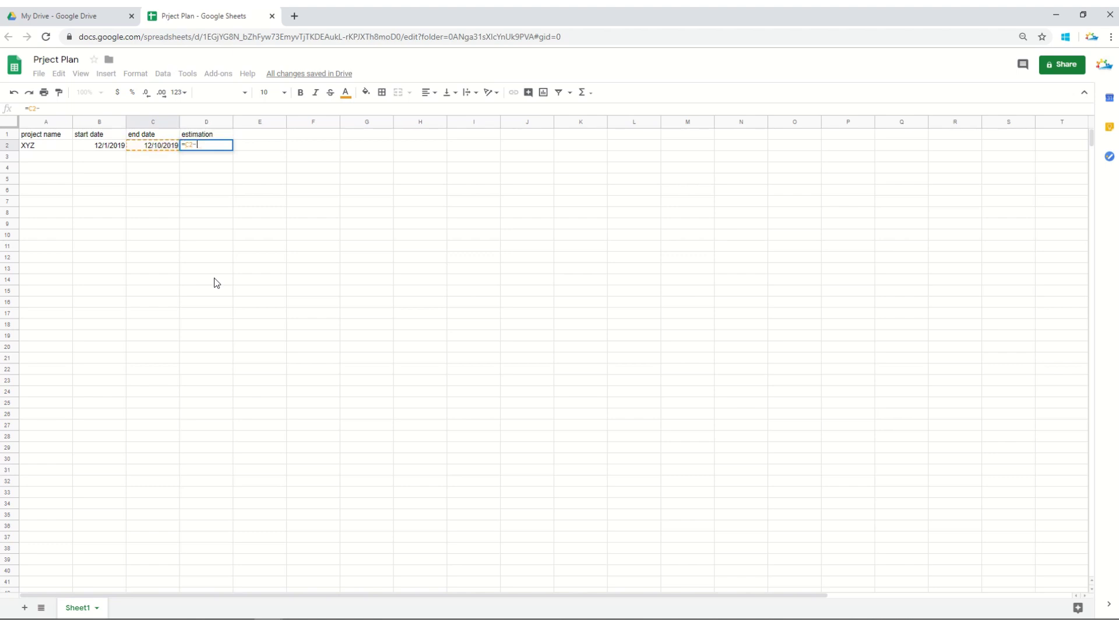
key(Left)
key(Left)
key(Return)
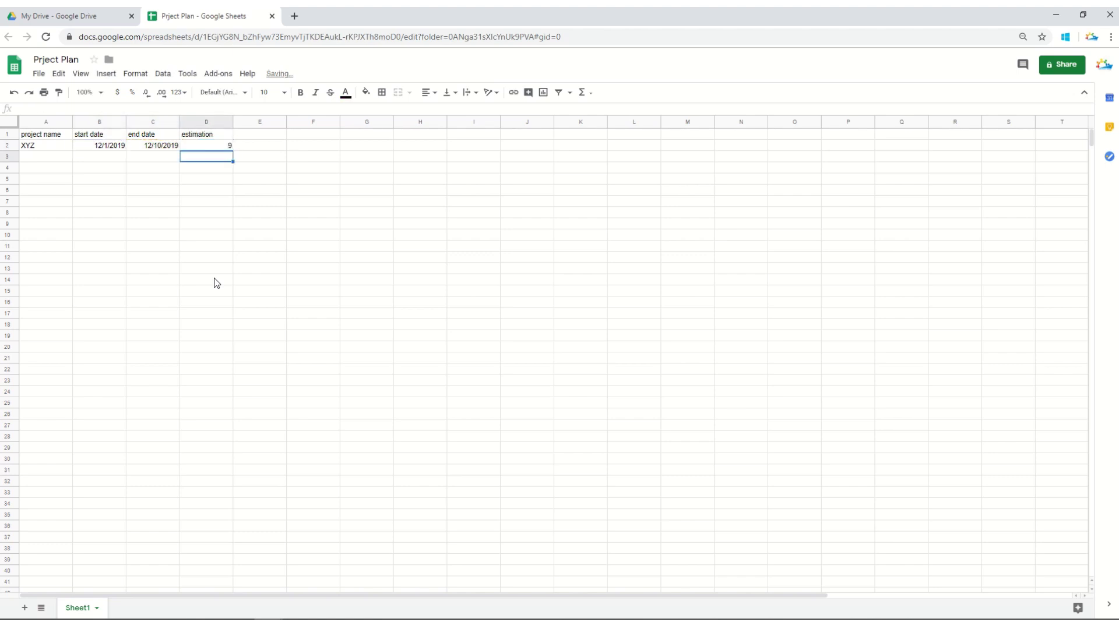
key(Up)
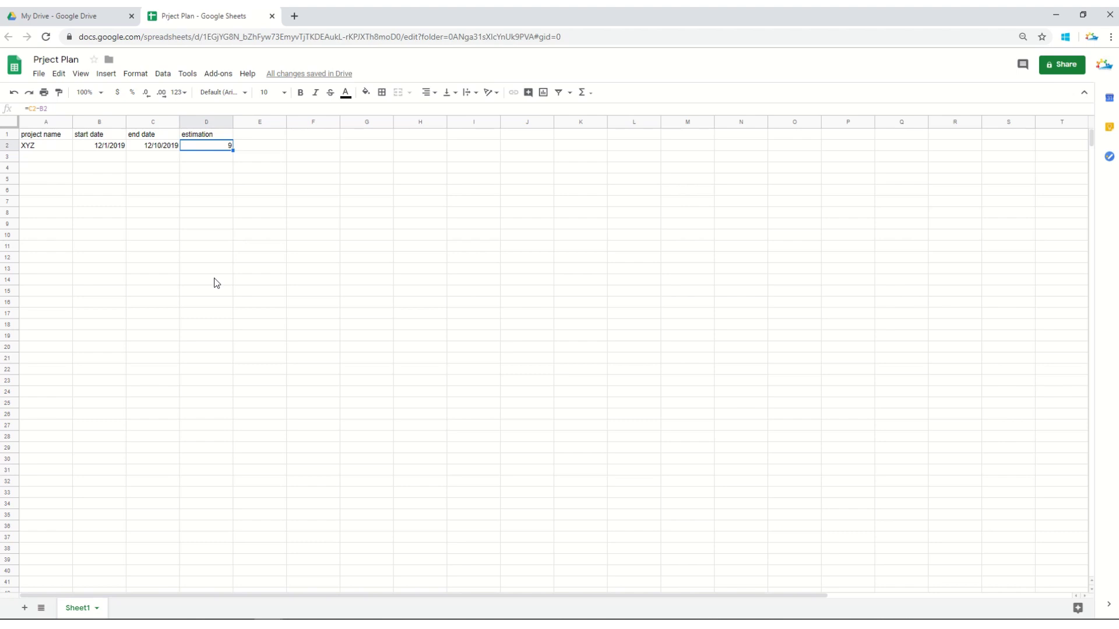
key(Down)
key(Up)
key(Up)
key(Left)
key(Left)
key(Left)
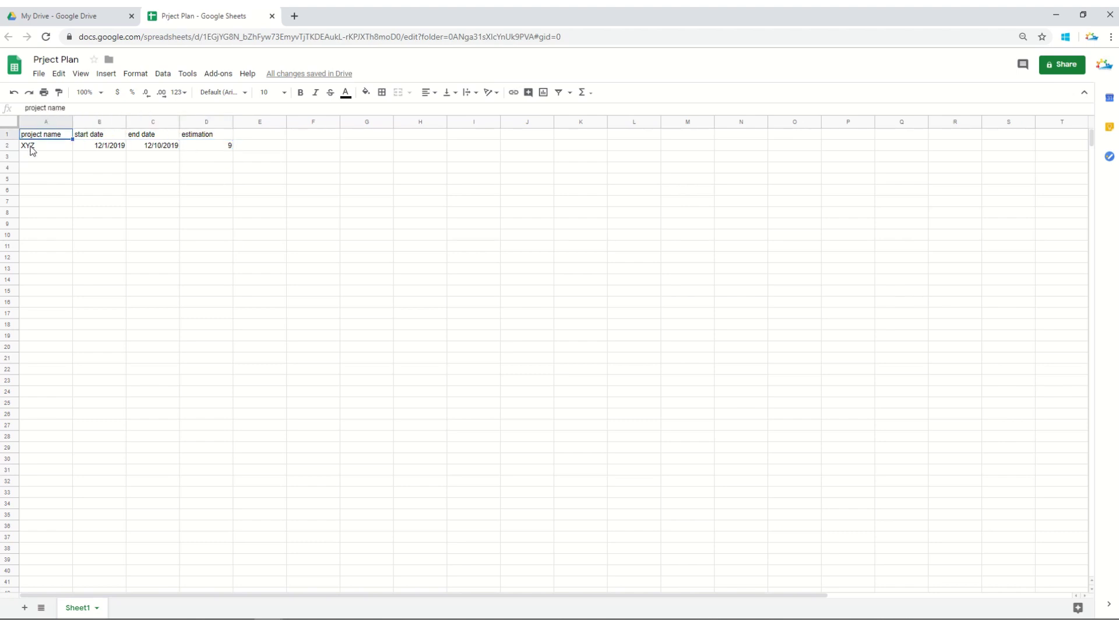
Format header row A1:D1 with dark blue fill, white text and centred alignment.
drag(44, 135, 228, 144)
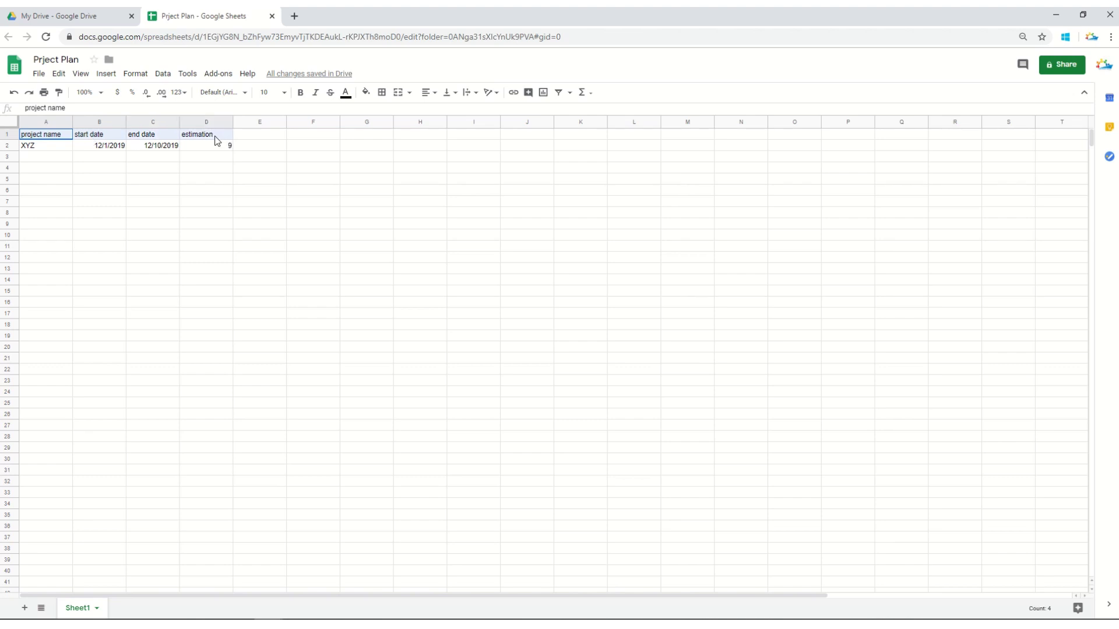
click(364, 93)
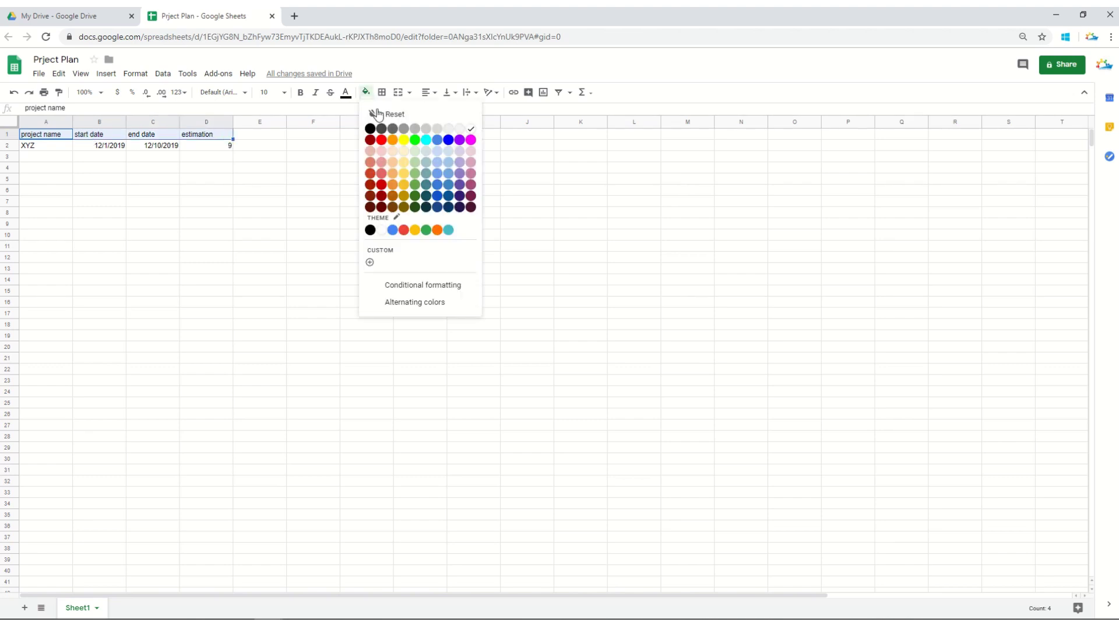
click(451, 211)
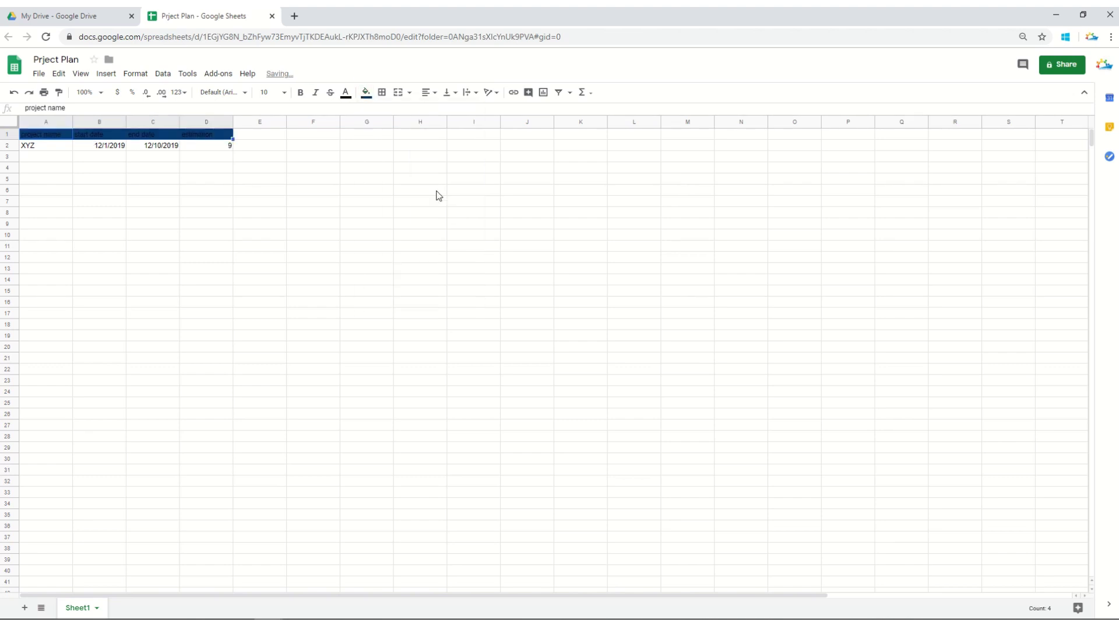
click(346, 93)
click(455, 129)
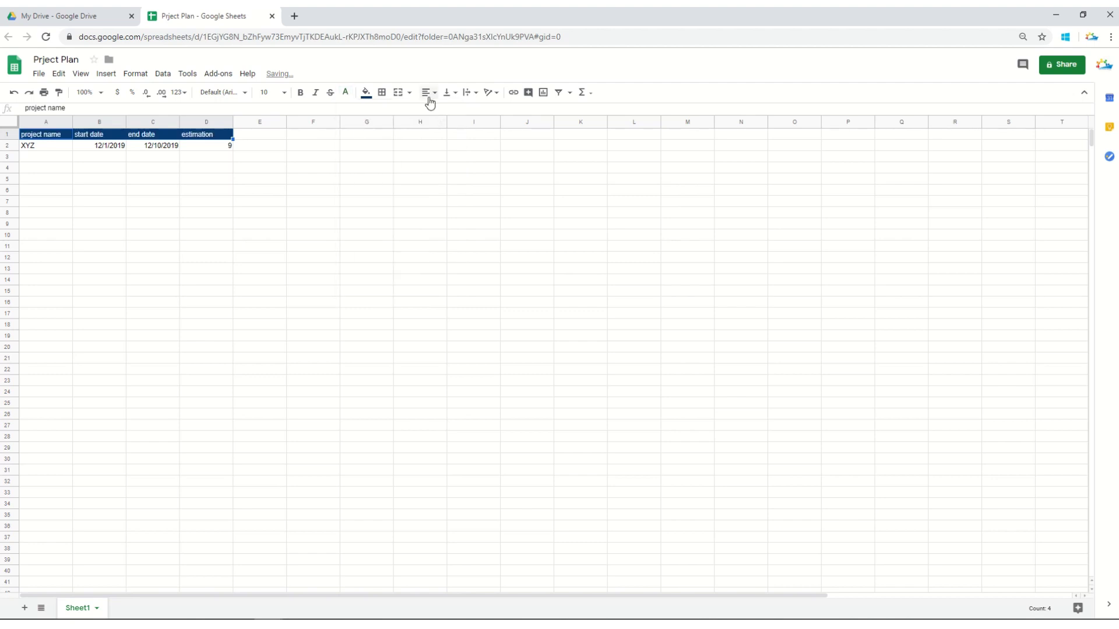
click(429, 93)
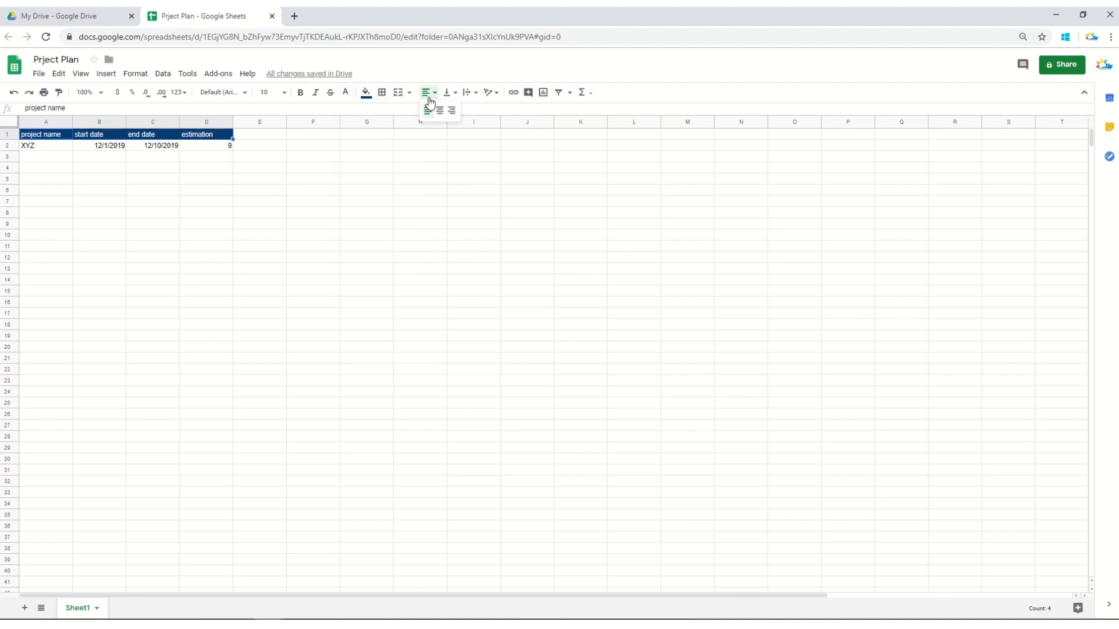
click(438, 111)
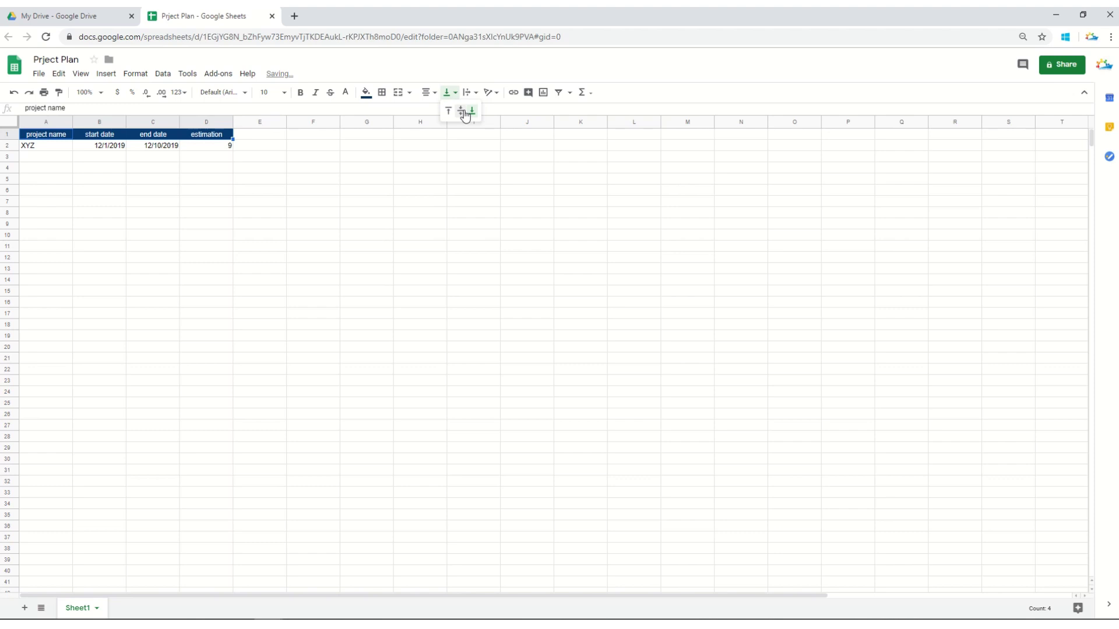
Put borders around every cell of A1:D2 and type 'PROJECT TASKS' in A6.
drag(55, 145, 232, 146)
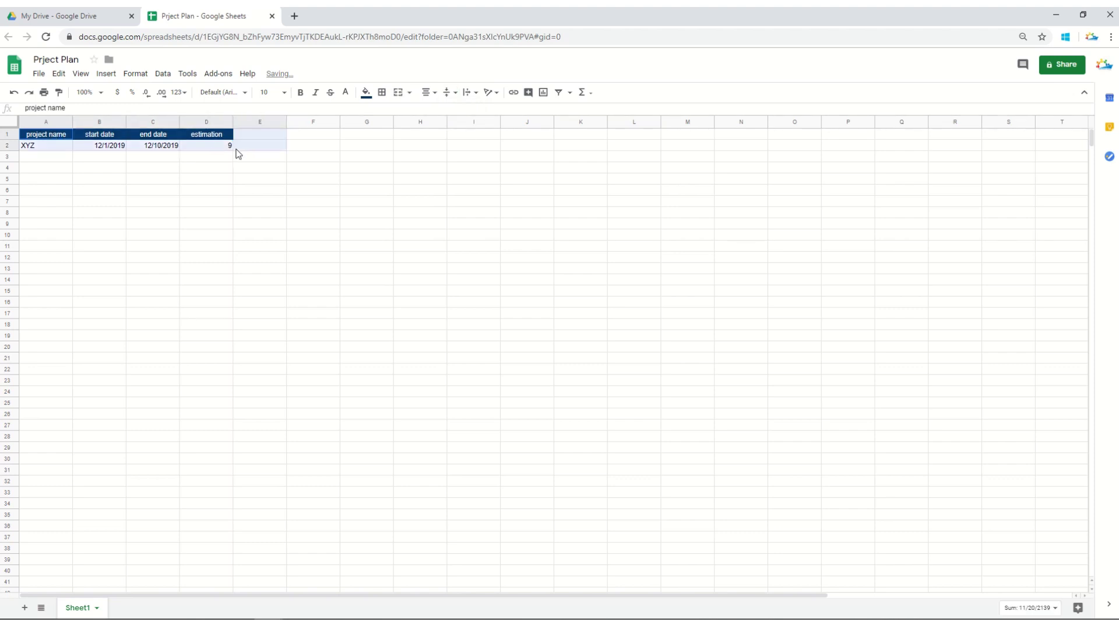
click(382, 92)
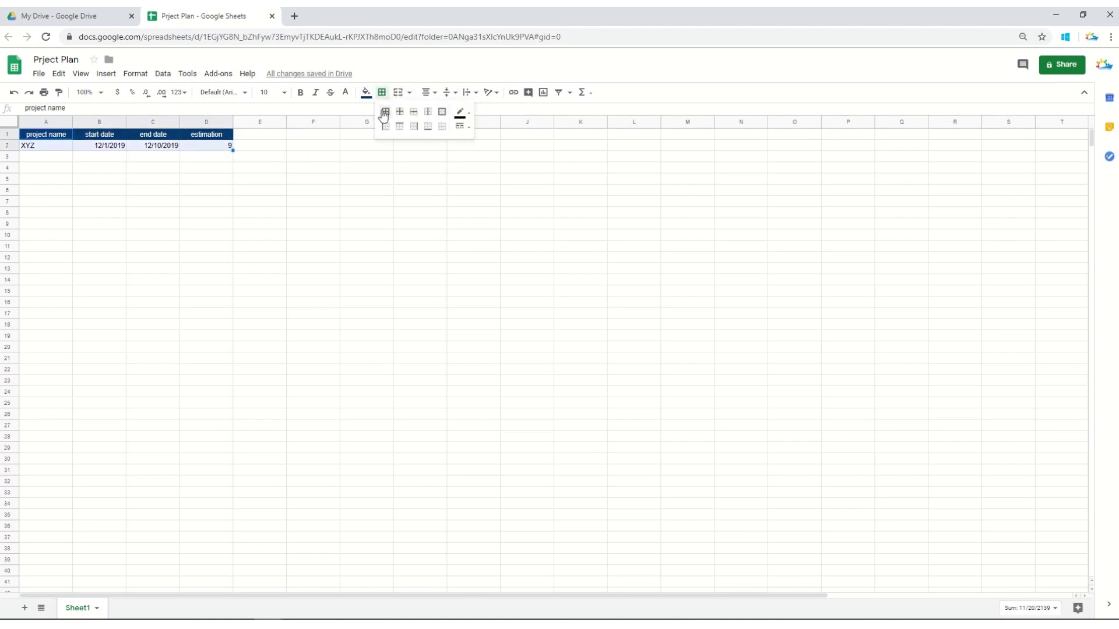
click(383, 113)
click(123, 172)
click(50, 192)
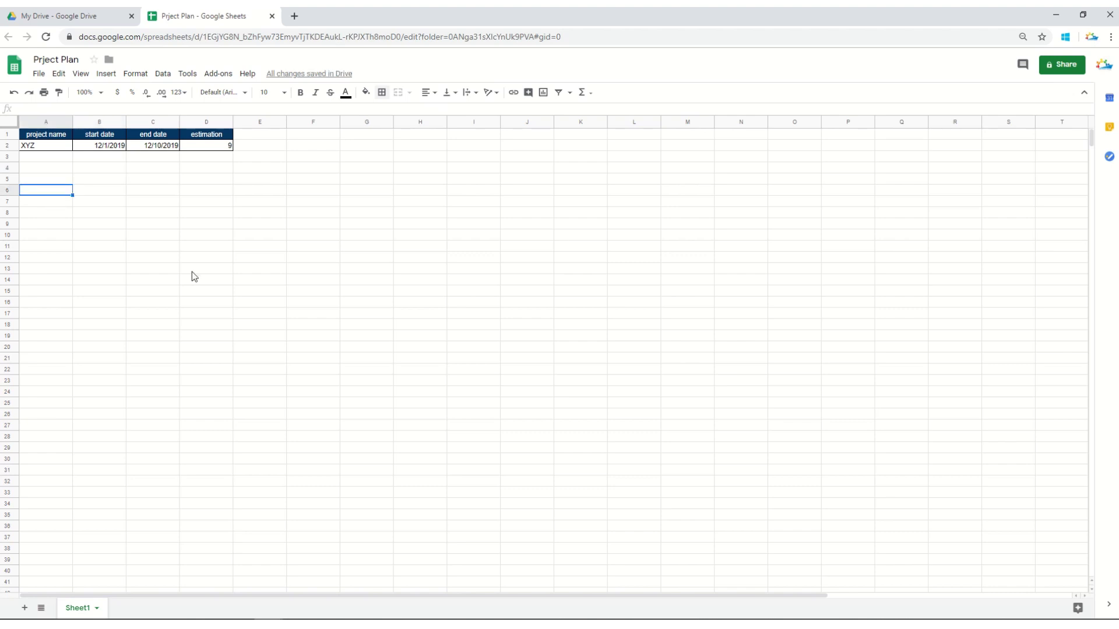
text(PROJECT TASKS)
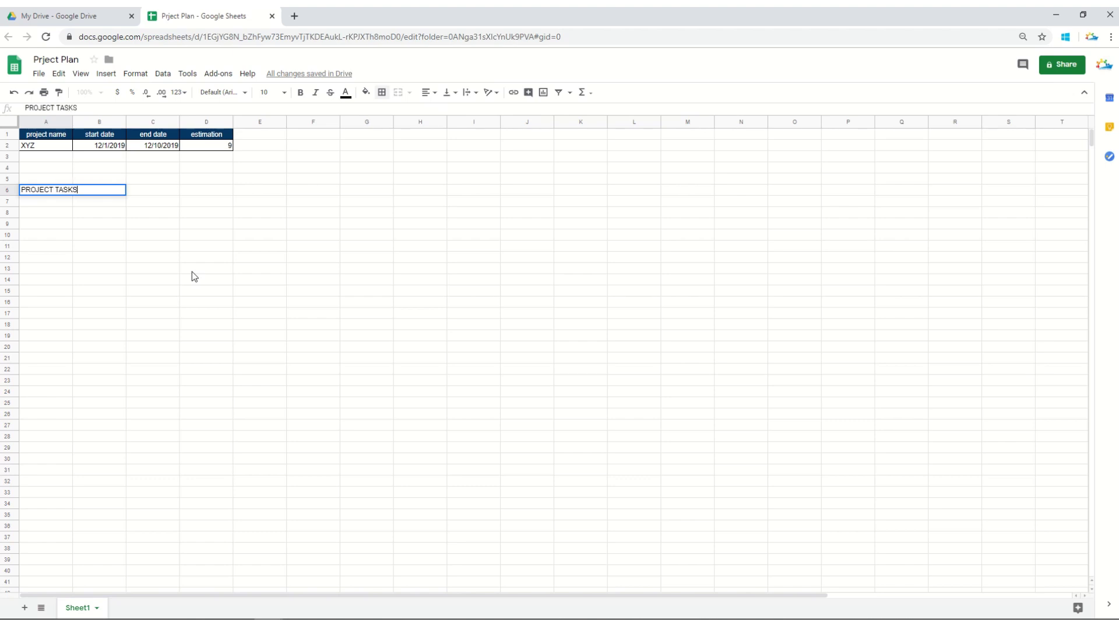
Add headers START DATE, END DATE and UTILIZED across B6:D6.
key(Tab)
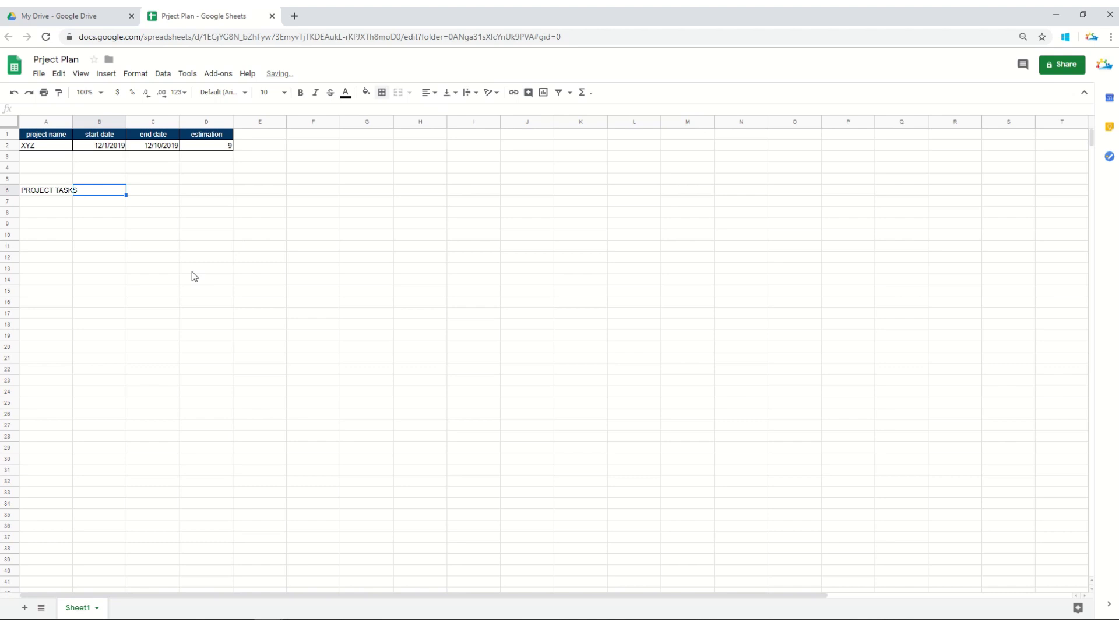
text(START)
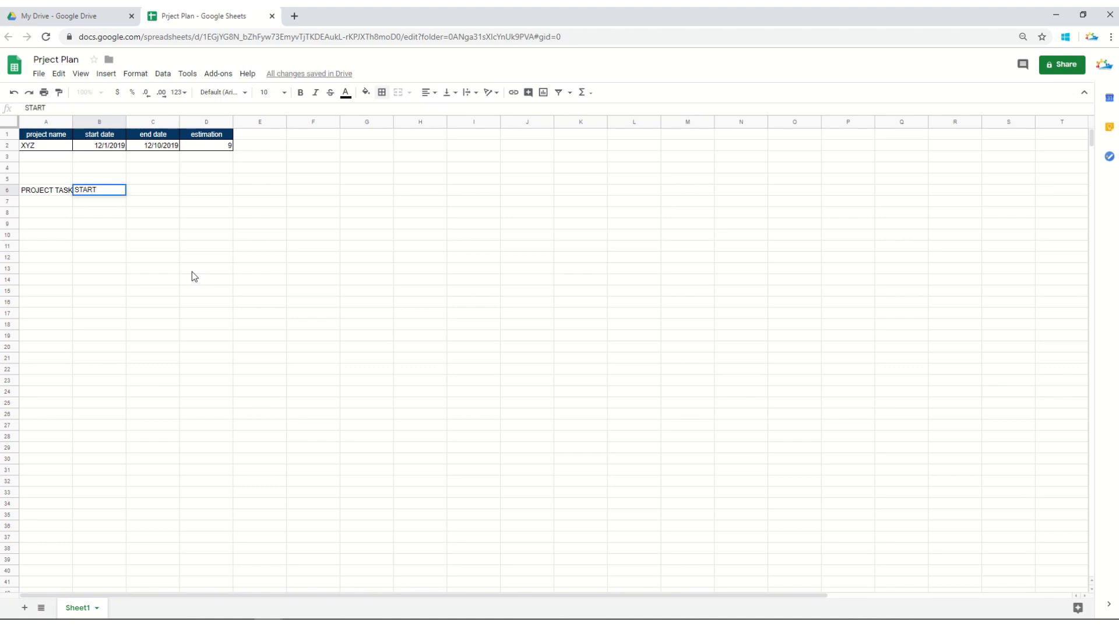
text( DATE)
key(Tab)
text(END)
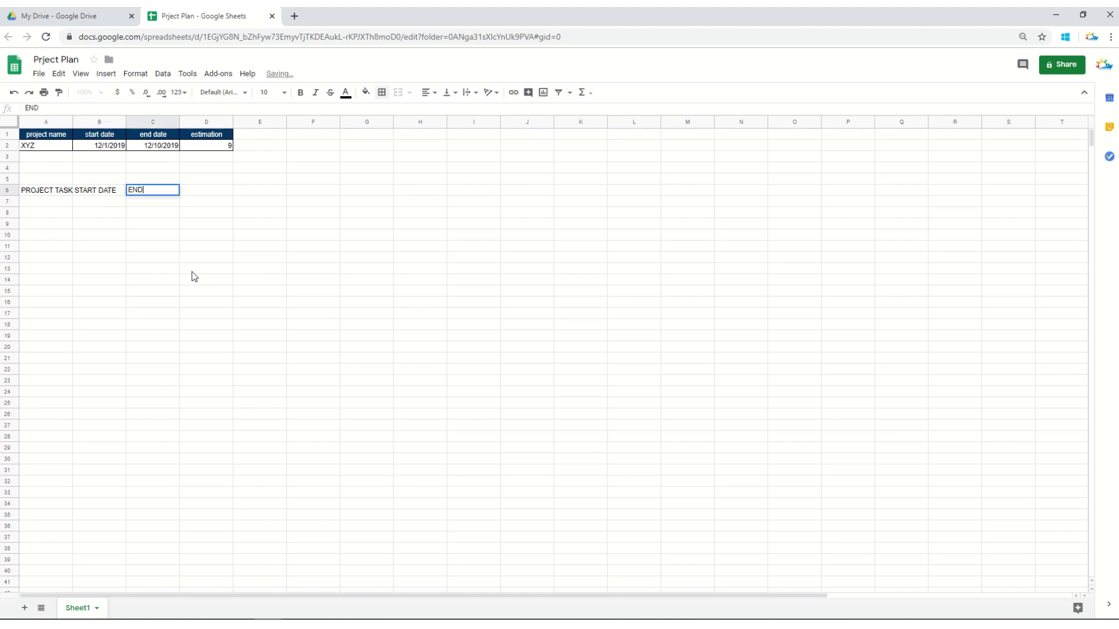
text( DATE)
key(Tab)
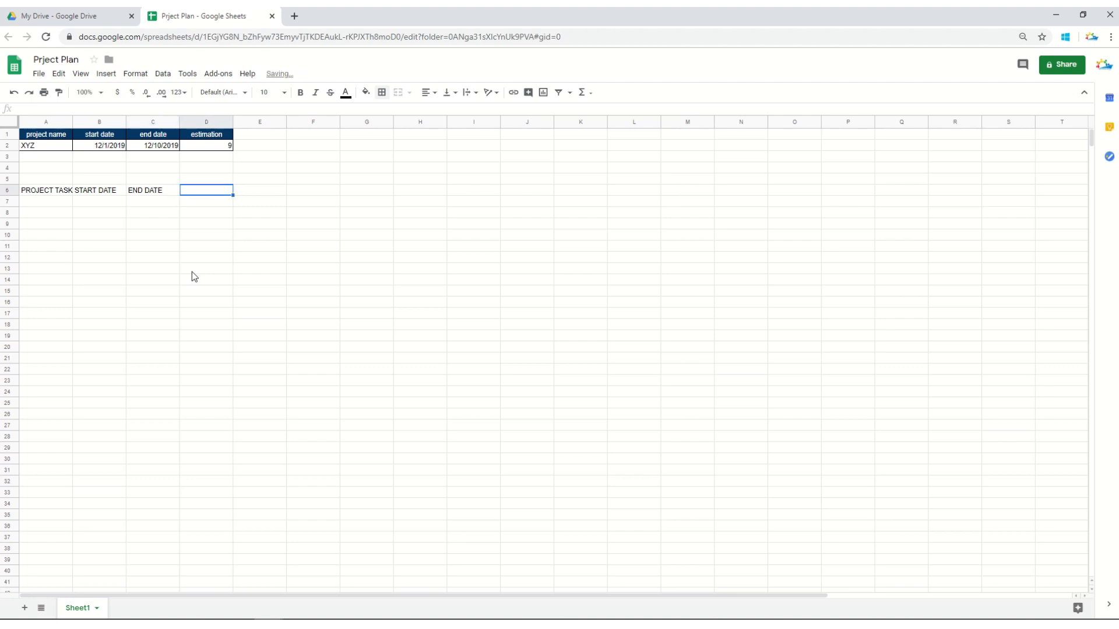
text(UTILIZ)
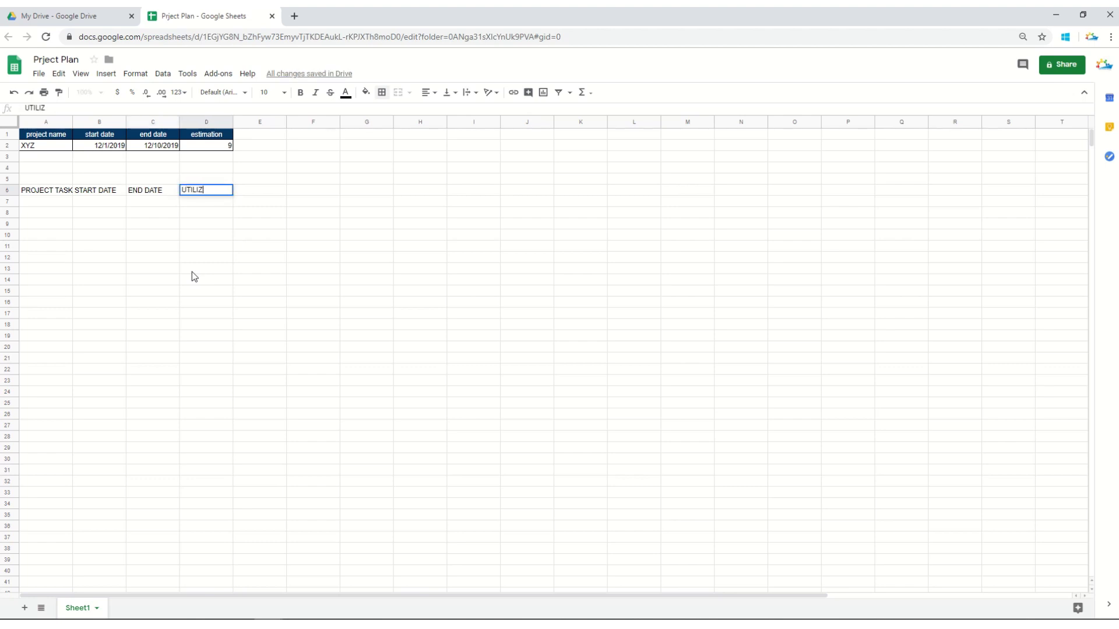
text(ED)
key(Left)
key(Left)
key(Left)
List tasks Initializtion, Middle and Final down A7:A9.
key(Down)
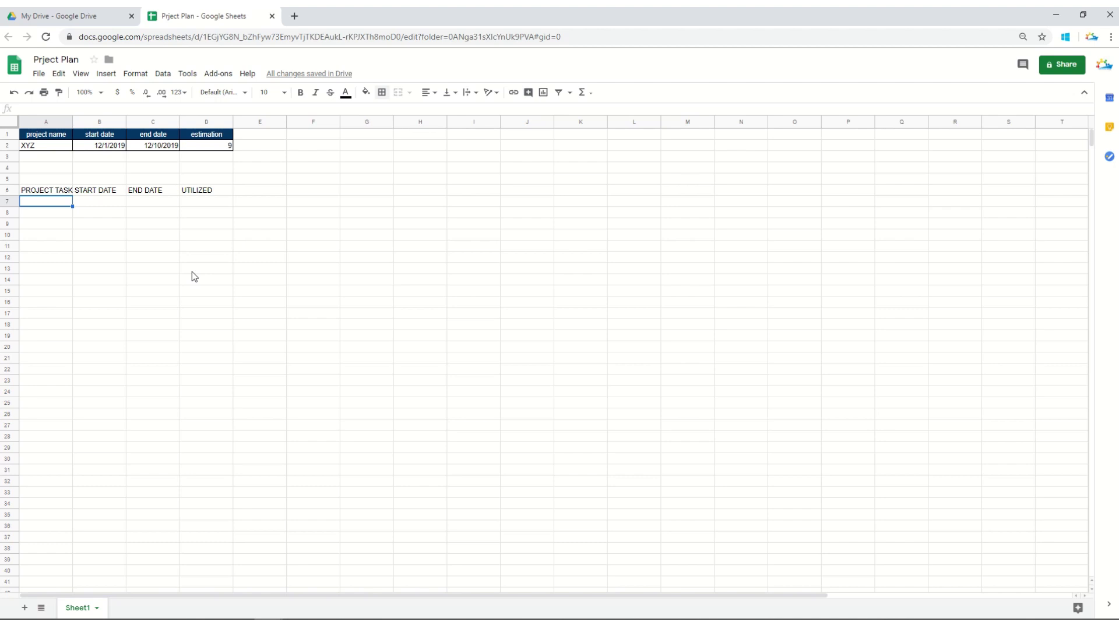
text(Initializtion)
key(Return)
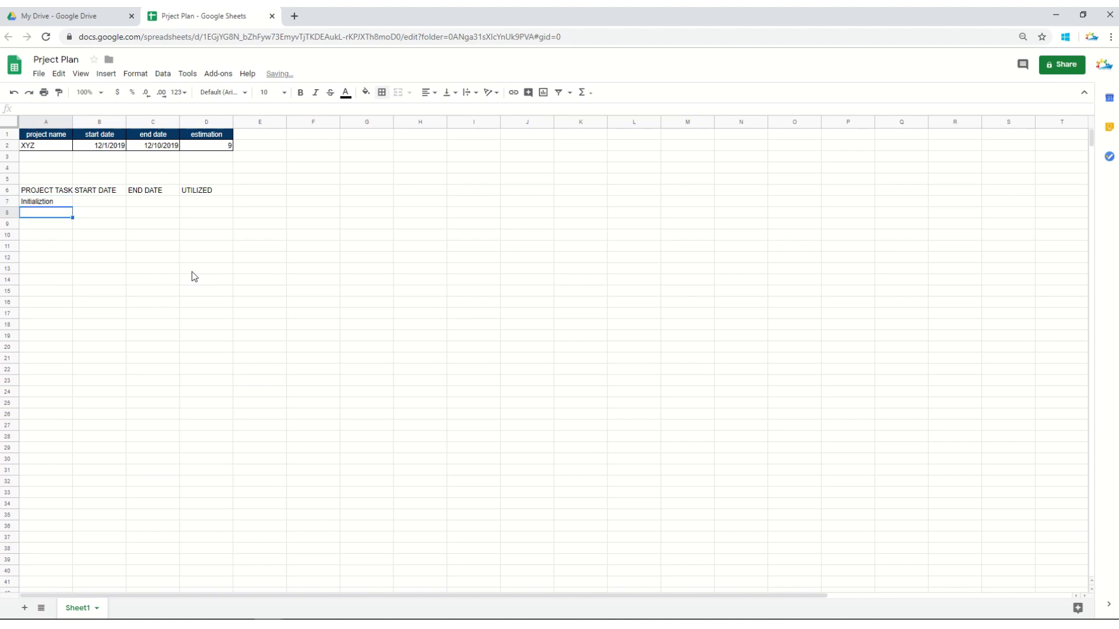
text(Middle)
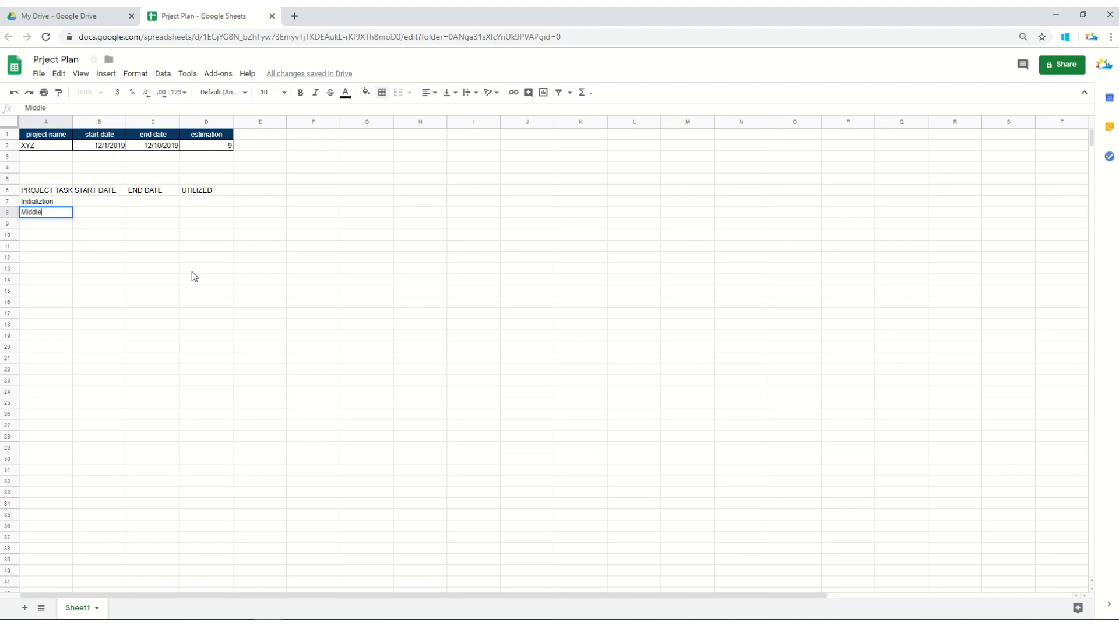
key(Return)
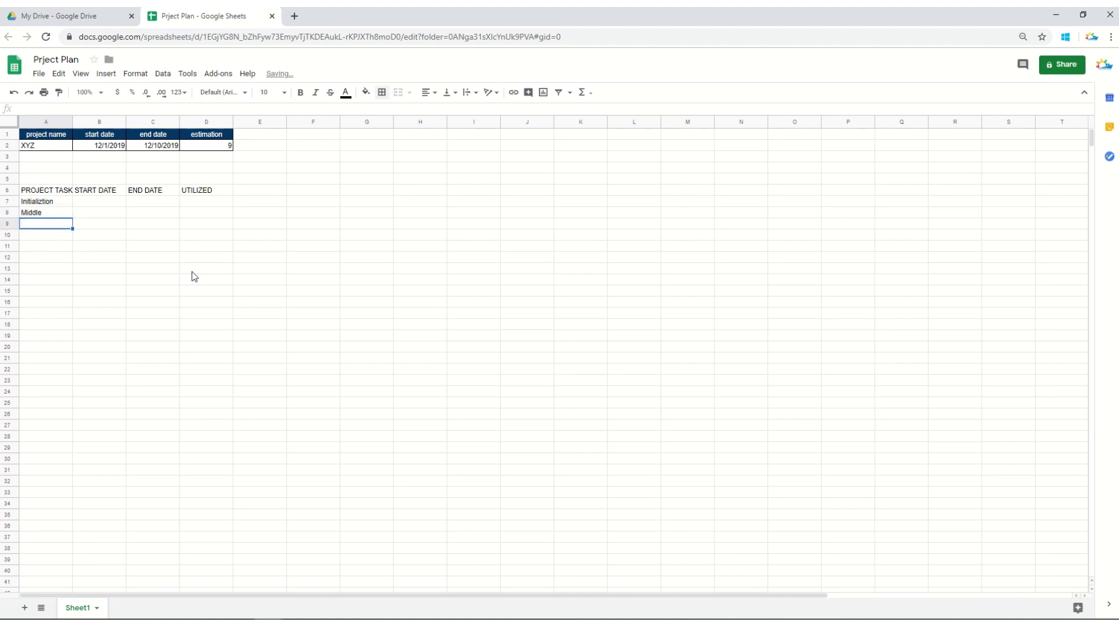
text(Fina)
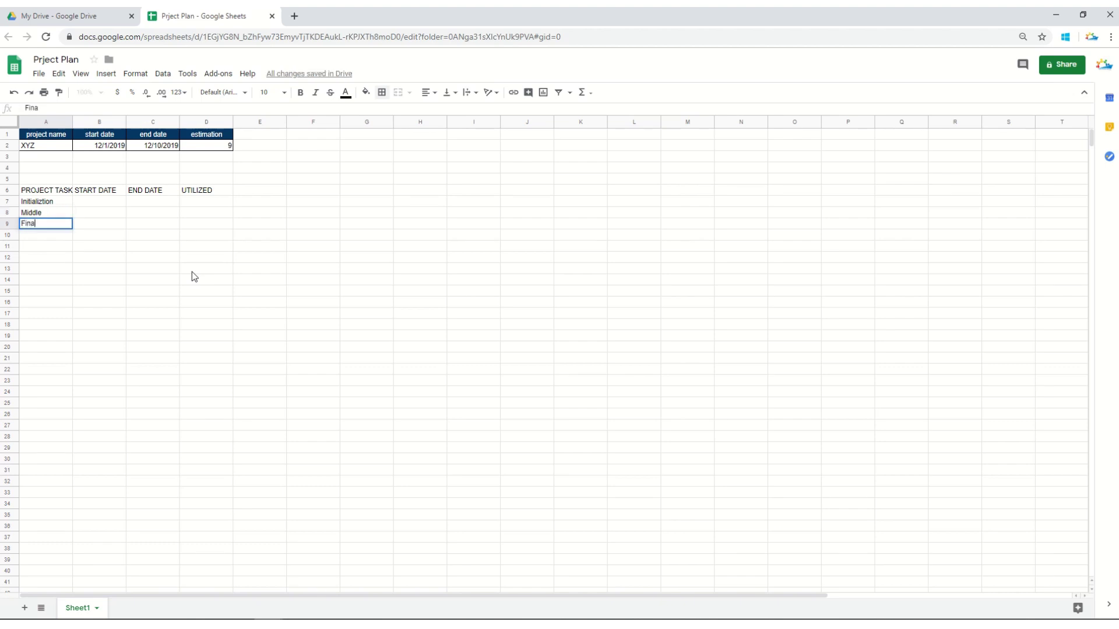
text(l)
key(Tab)
Set the Initializtion start date to =B2 and its utilized days to 4.
key(Up)
key(Up)
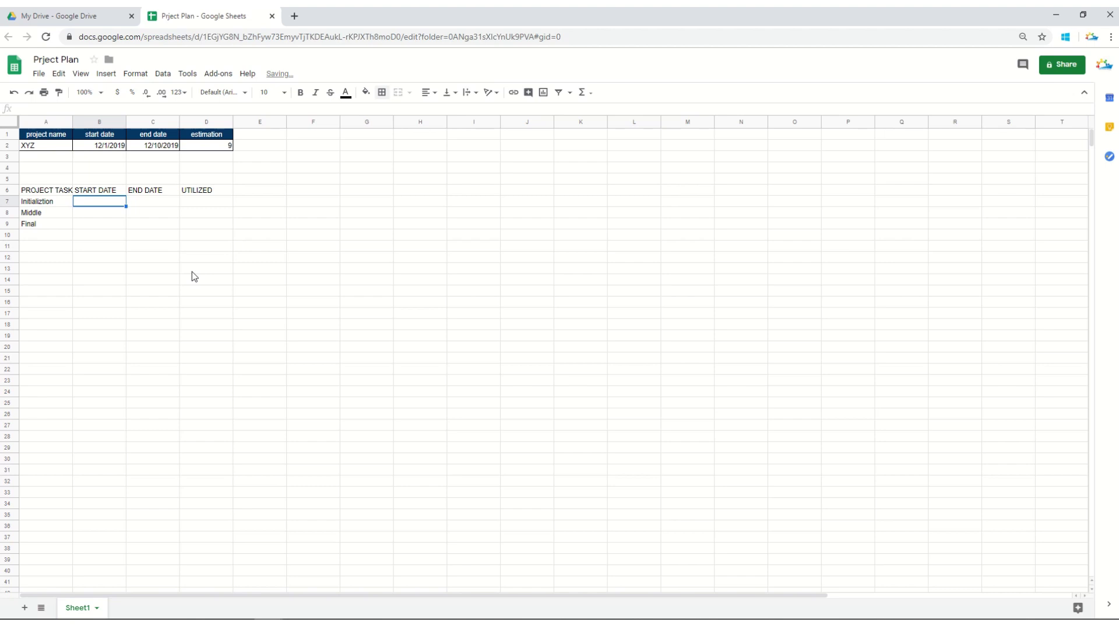
key(Up)
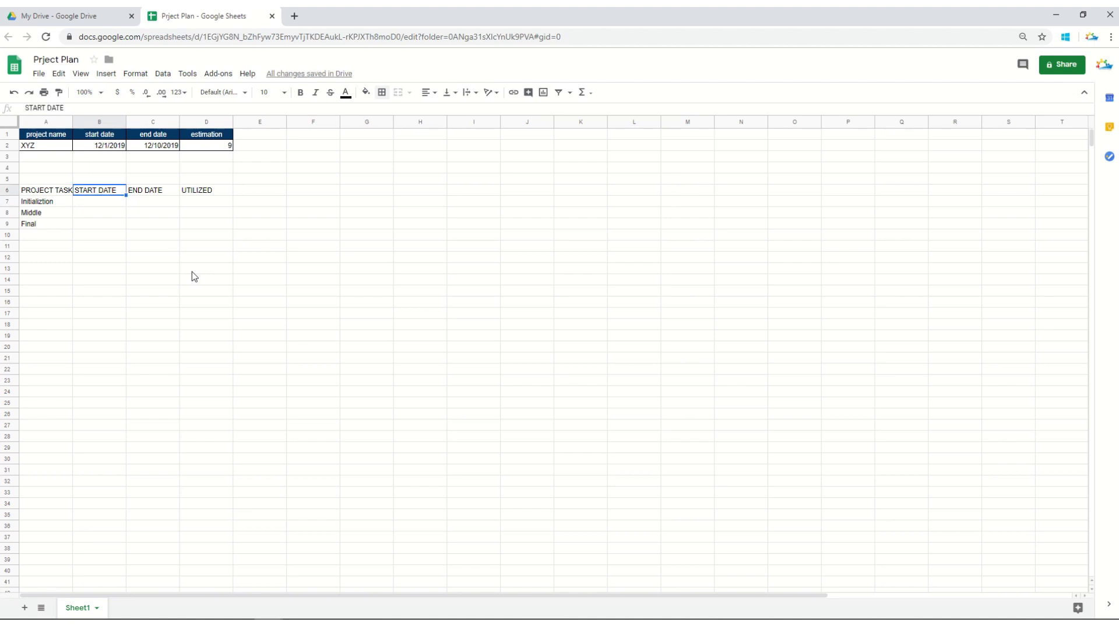
key(Down)
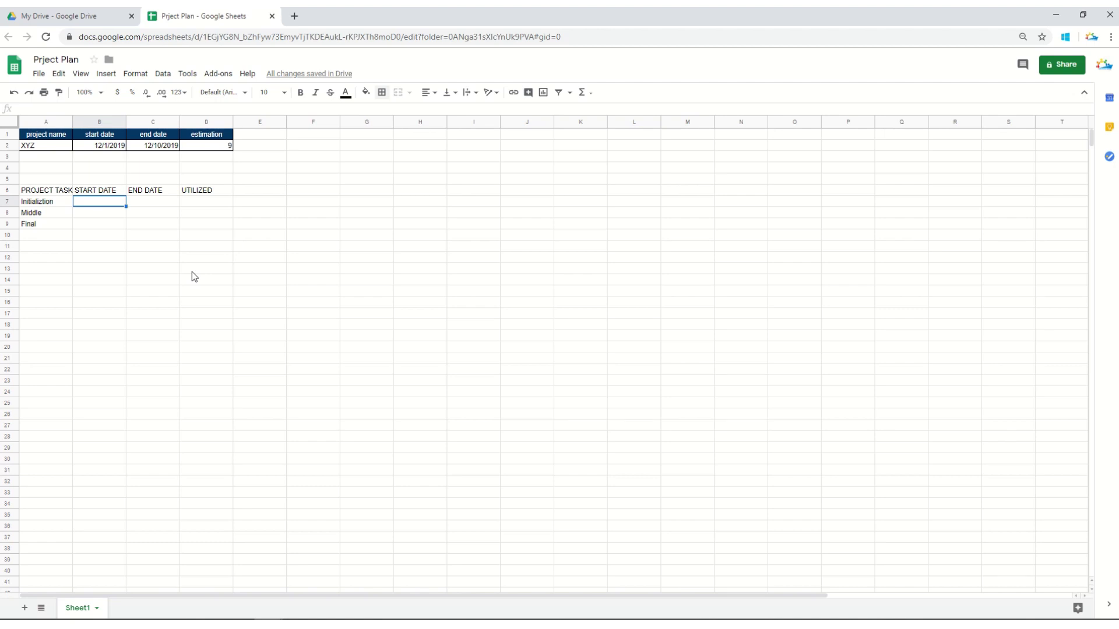
text(=)
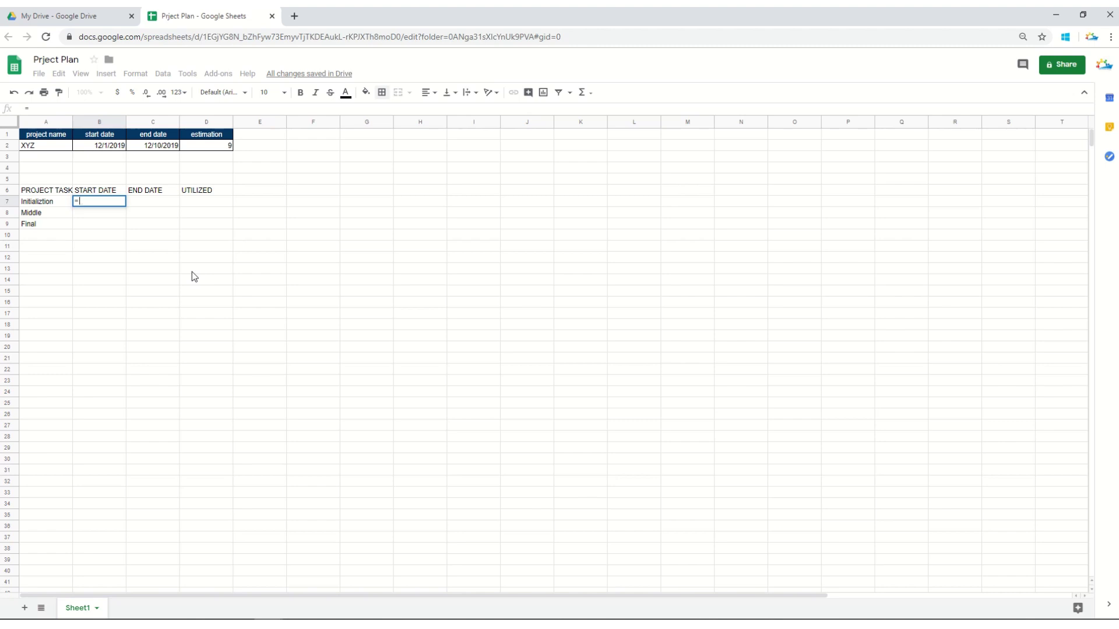
key(Up)
key(Up)
key(Up)
key(Up)
key(Up)
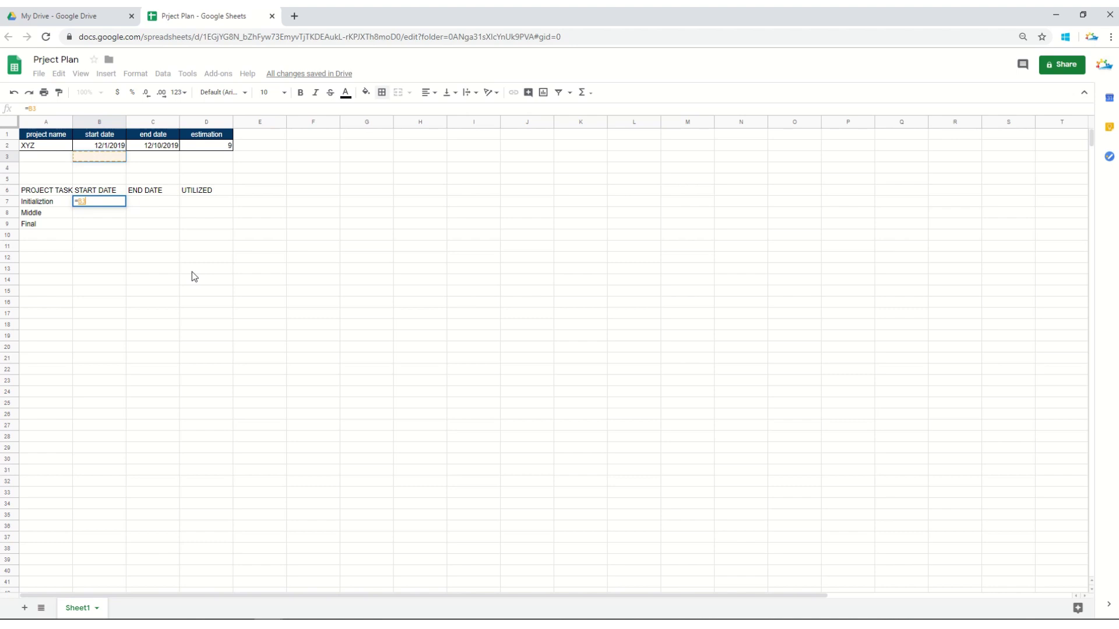
key(Return)
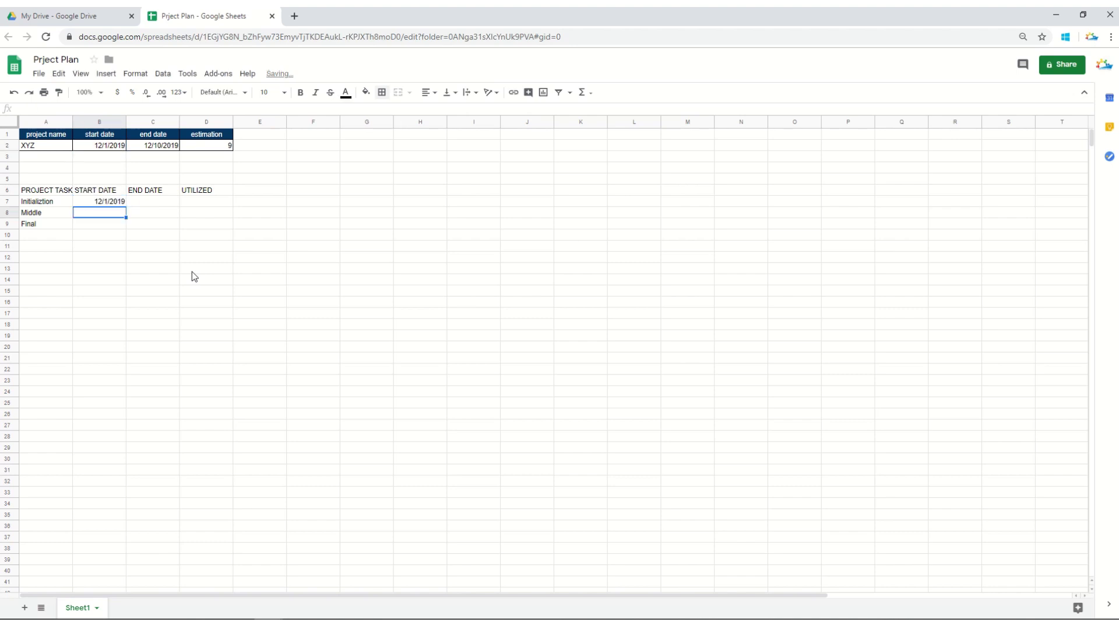
key(Up)
key(Right)
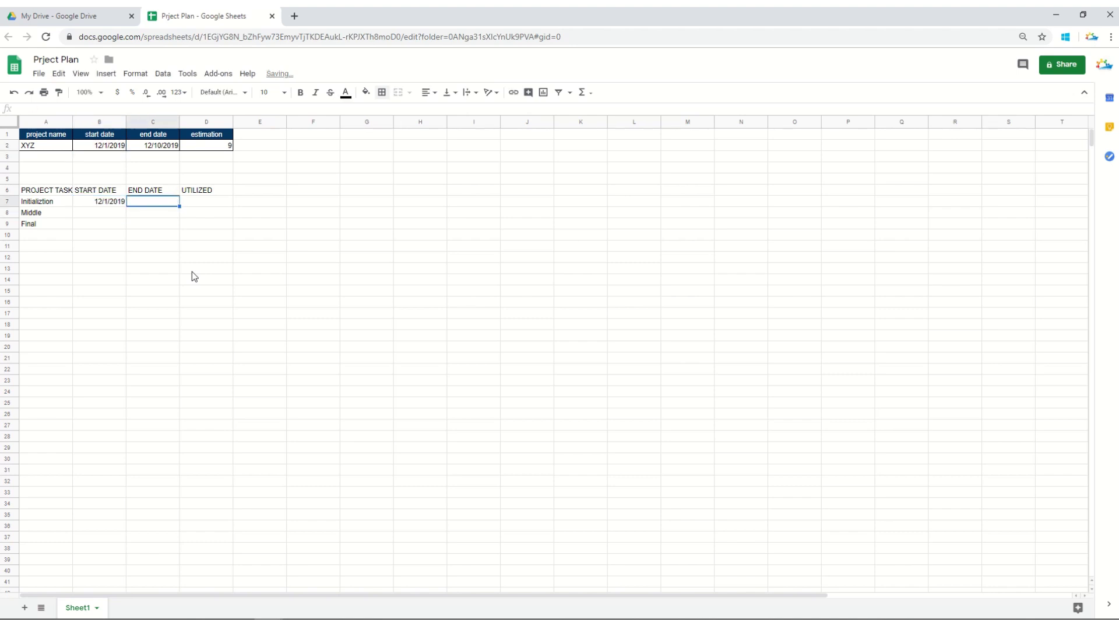
key(Right)
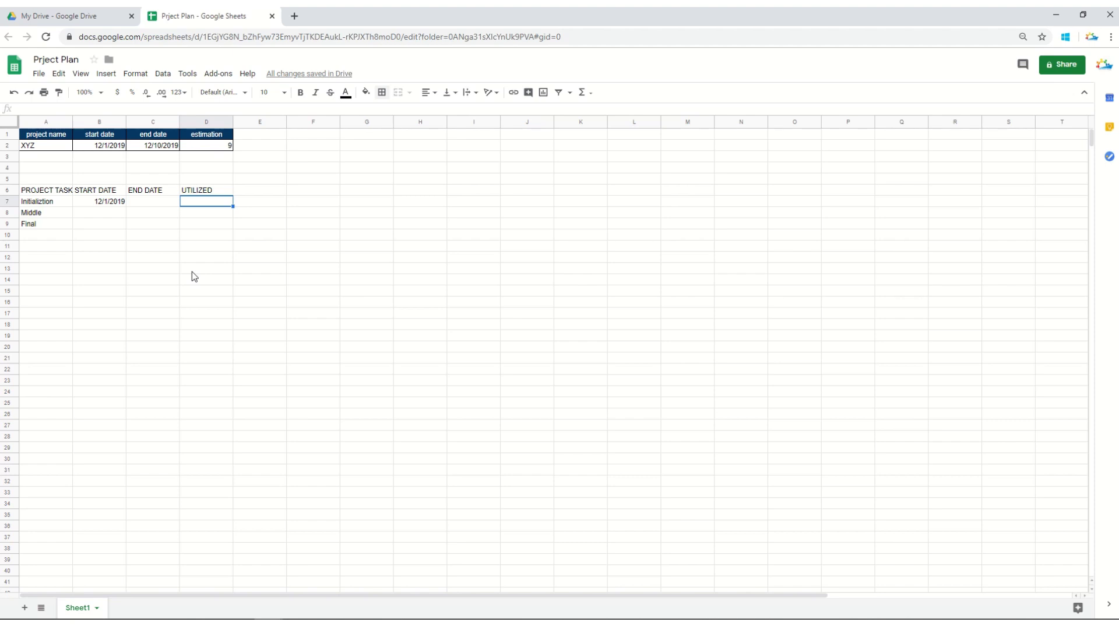
text(4)
key(Return)
Enter =B7+D7 in C7 so the Initializtion end date shows 12/5/2019.
key(Up)
key(Left)
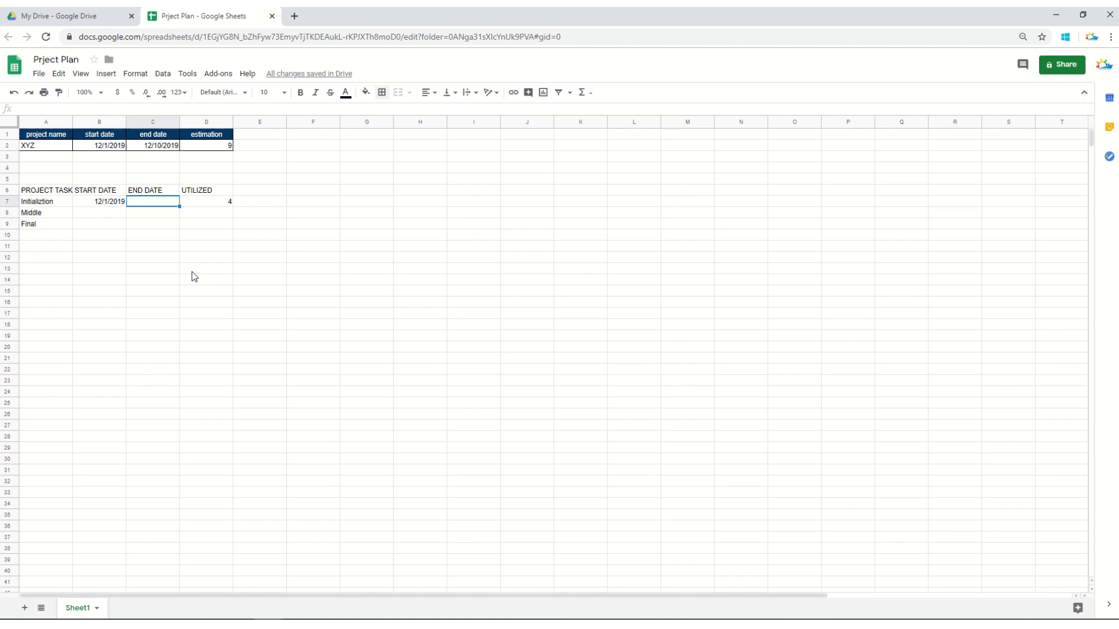
text(=)
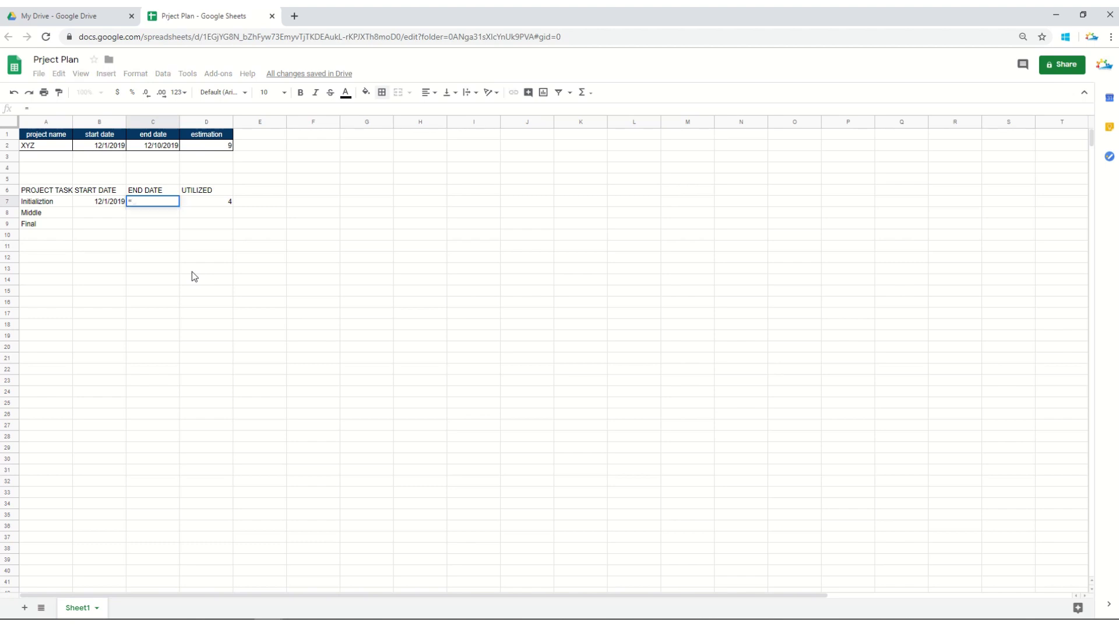
key(Left)
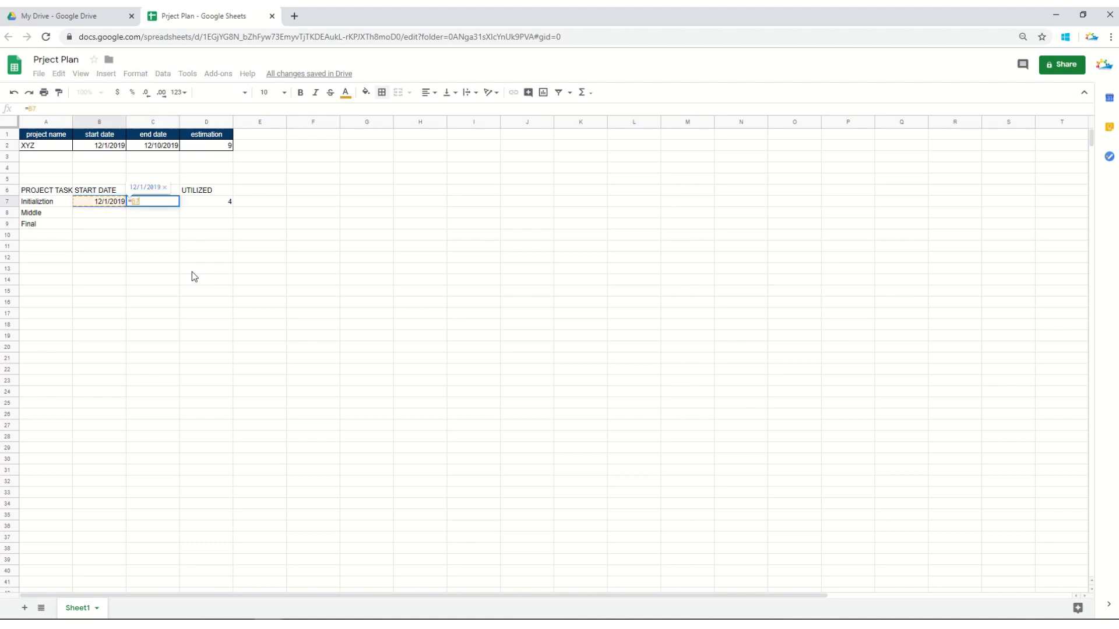
text(+)
key(Right)
key(Return)
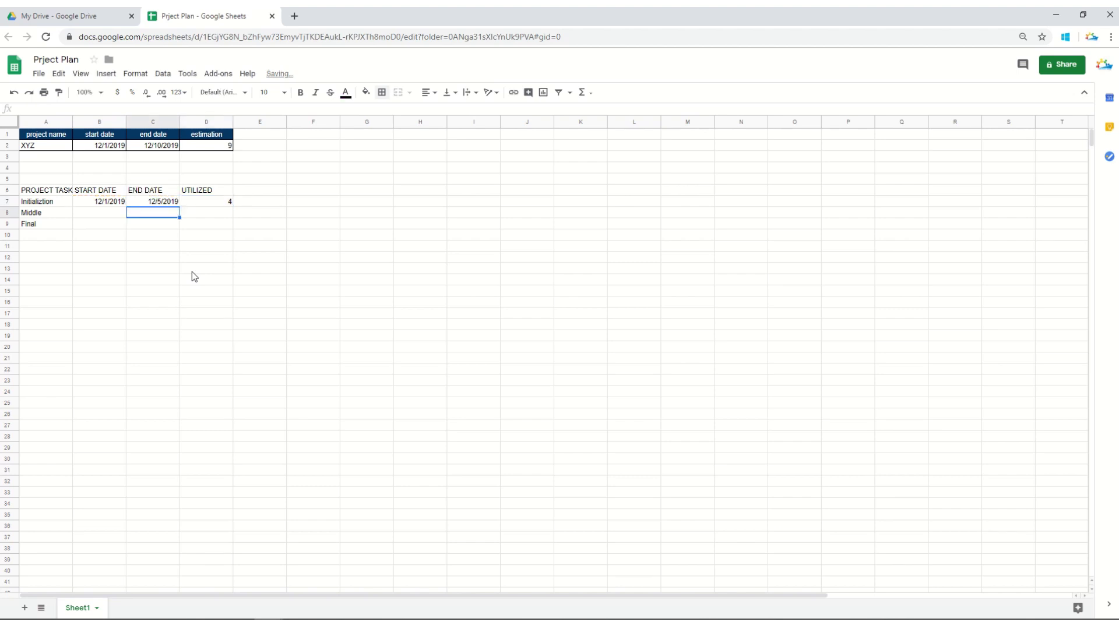
Set the Middle start date to =C7+1 and its utilized days to 3.
key(Left)
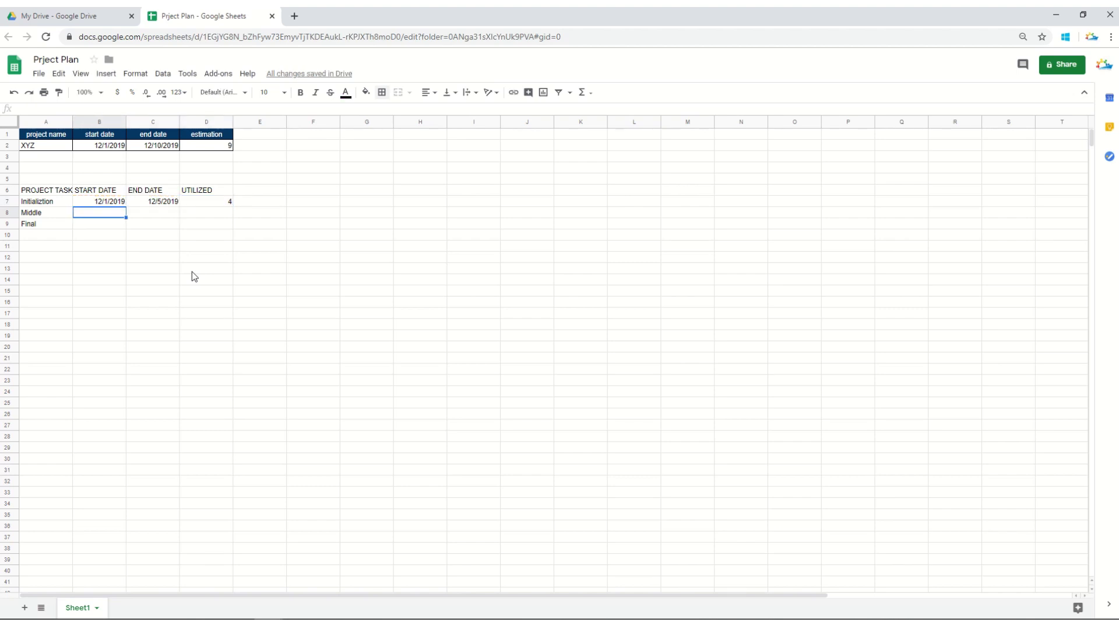
text(=)
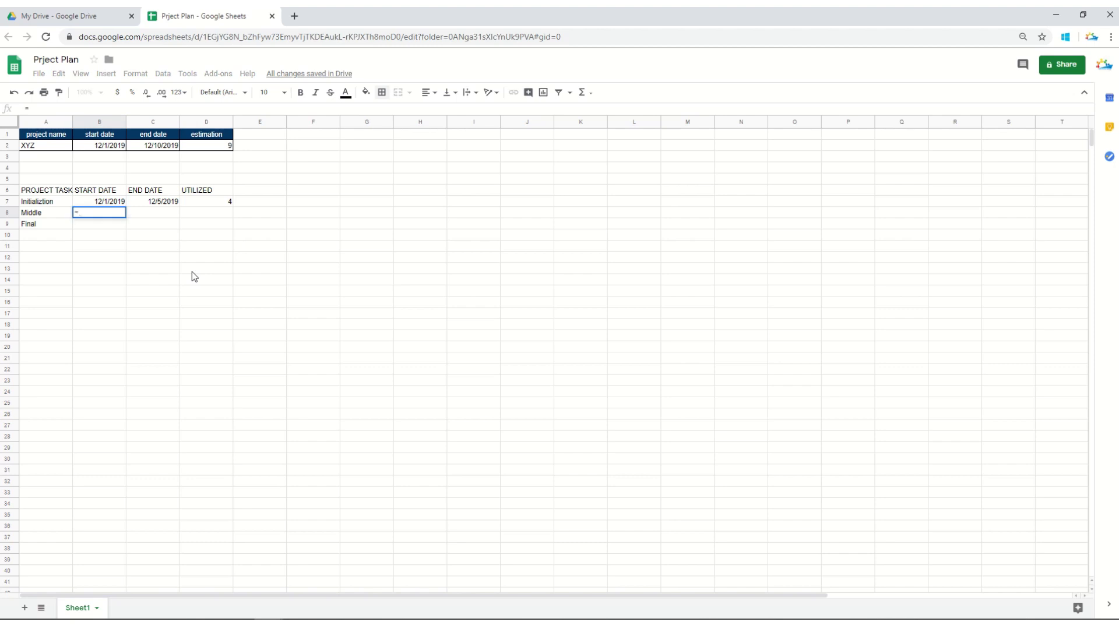
key(Right)
key(Up)
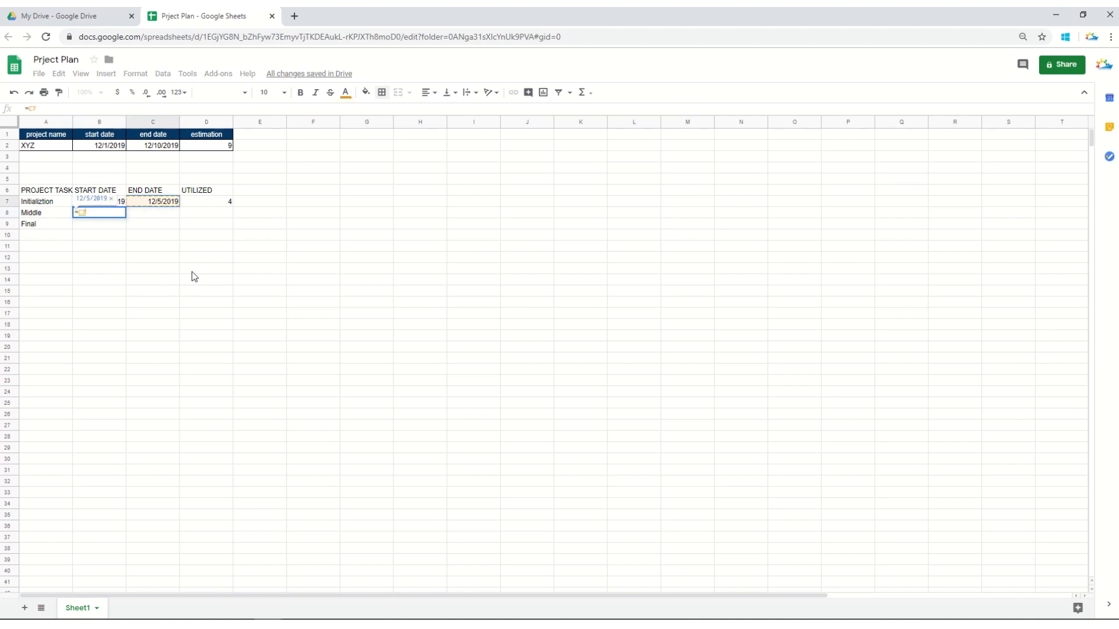
text(+1)
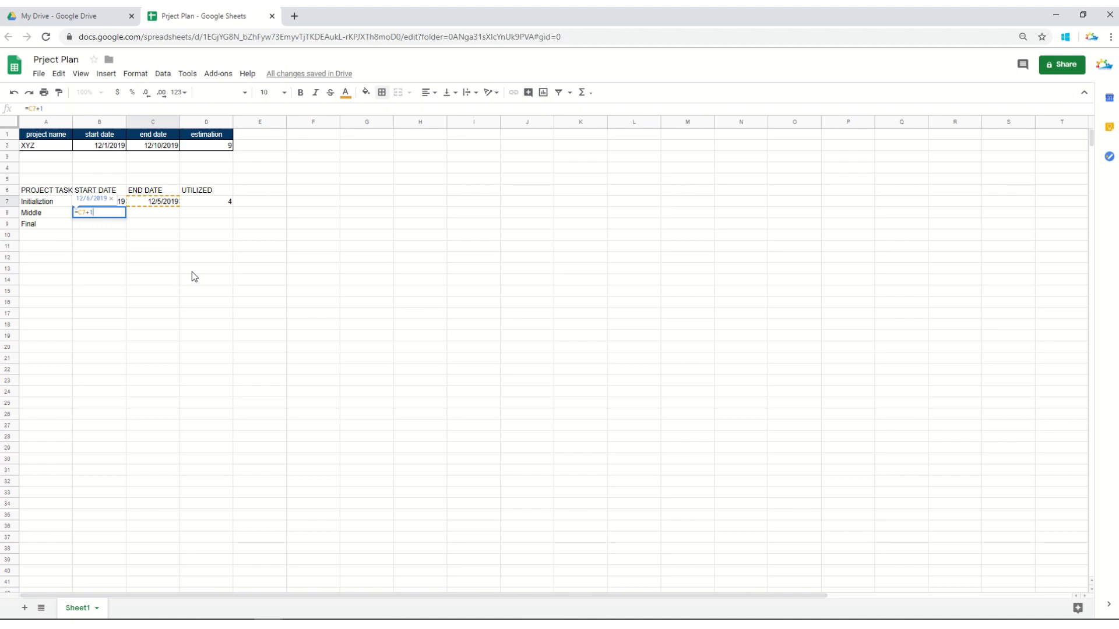
key(Return)
key(Up)
key(Right)
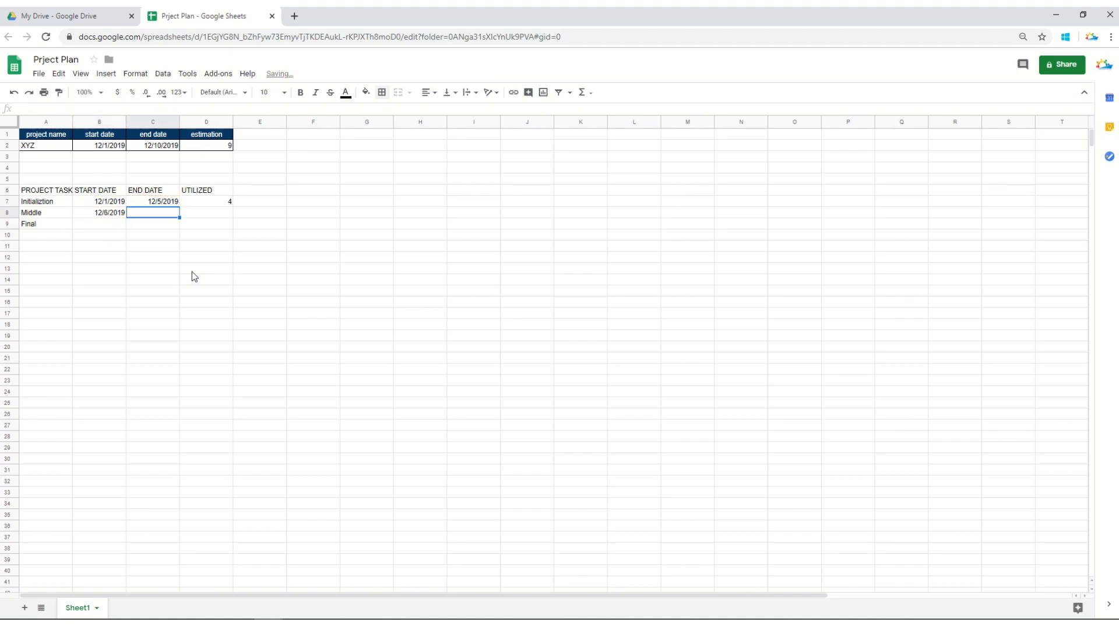
key(Right)
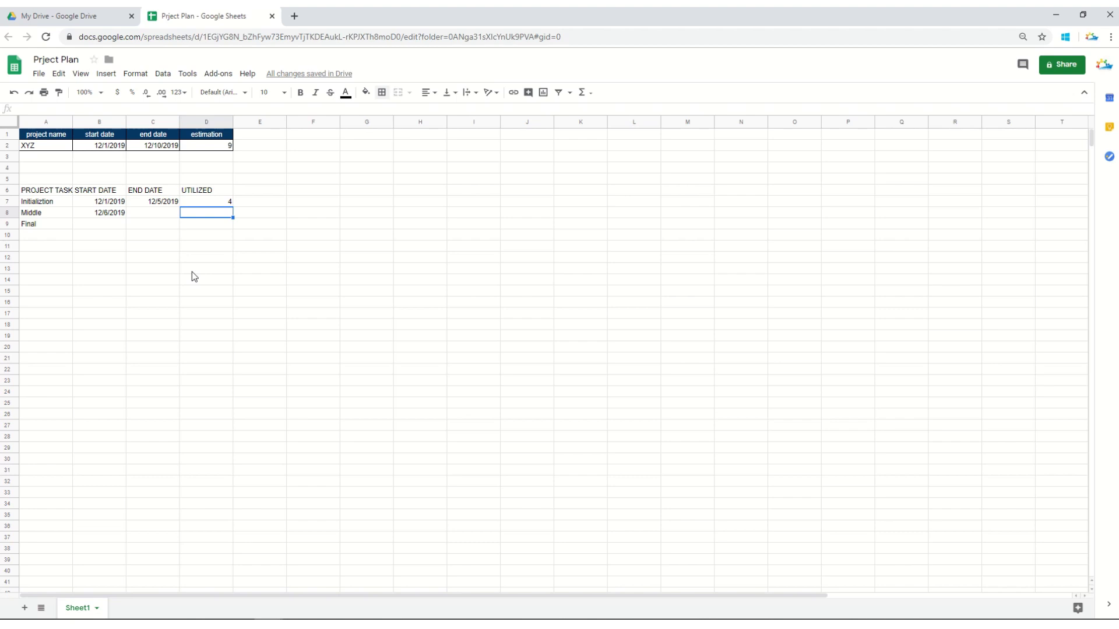
text(3)
key(Return)
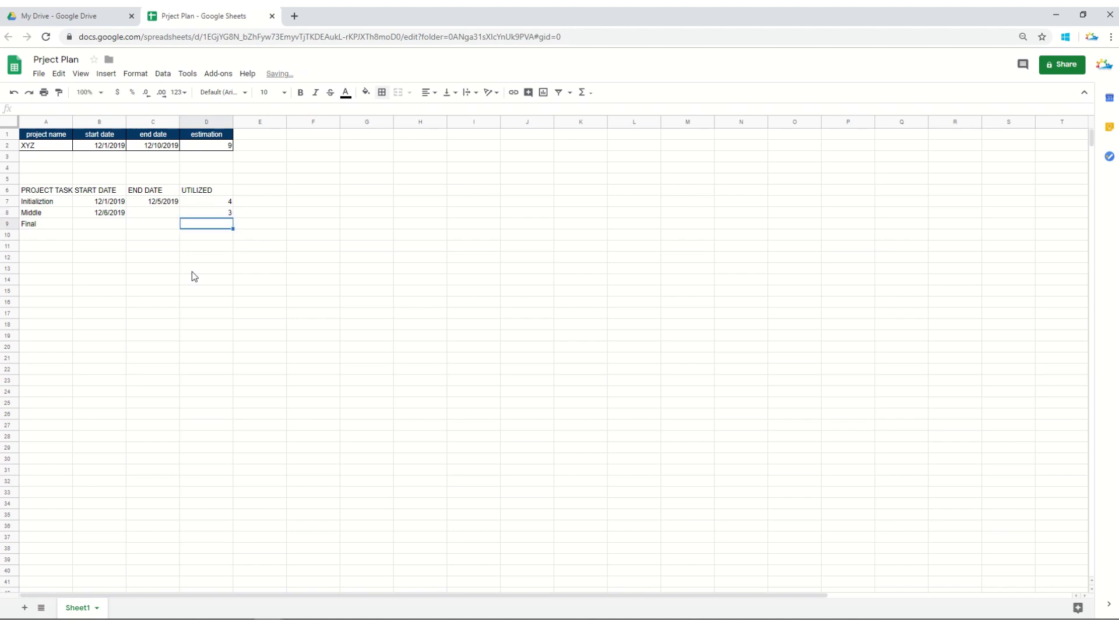
Enter =B8+D8 in C8 for the Middle end date 12/9/2019.
key(Up)
key(Left)
text(=)
key(Left)
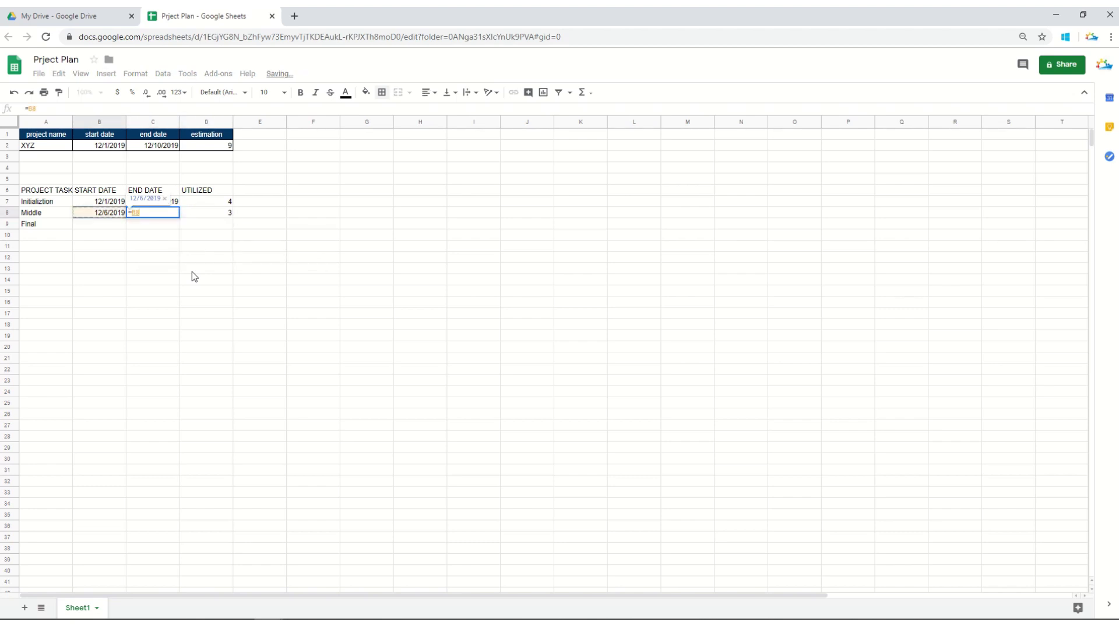
text(+)
key(Right)
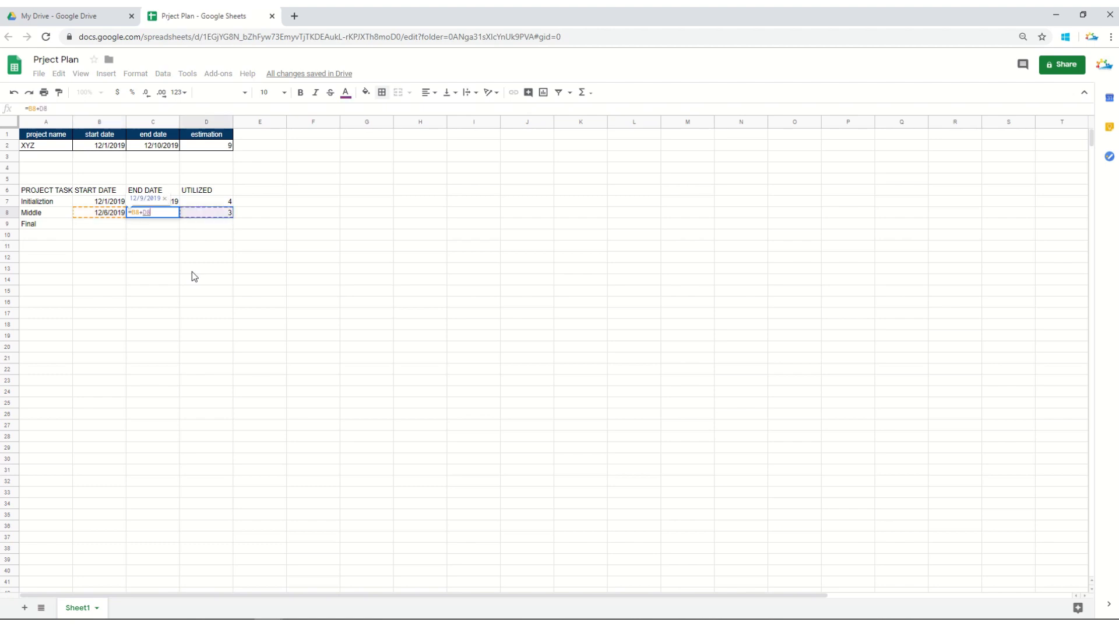
key(Return)
Set the Final start date in B9 to =C8+1, giving 12/10/2019.
key(Left)
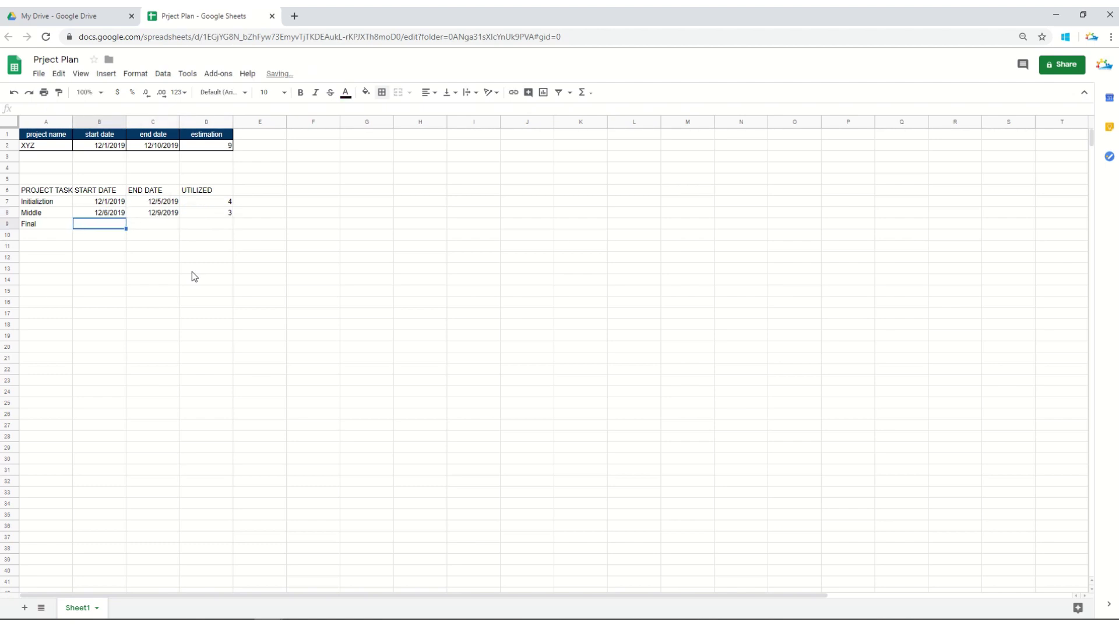
text(=)
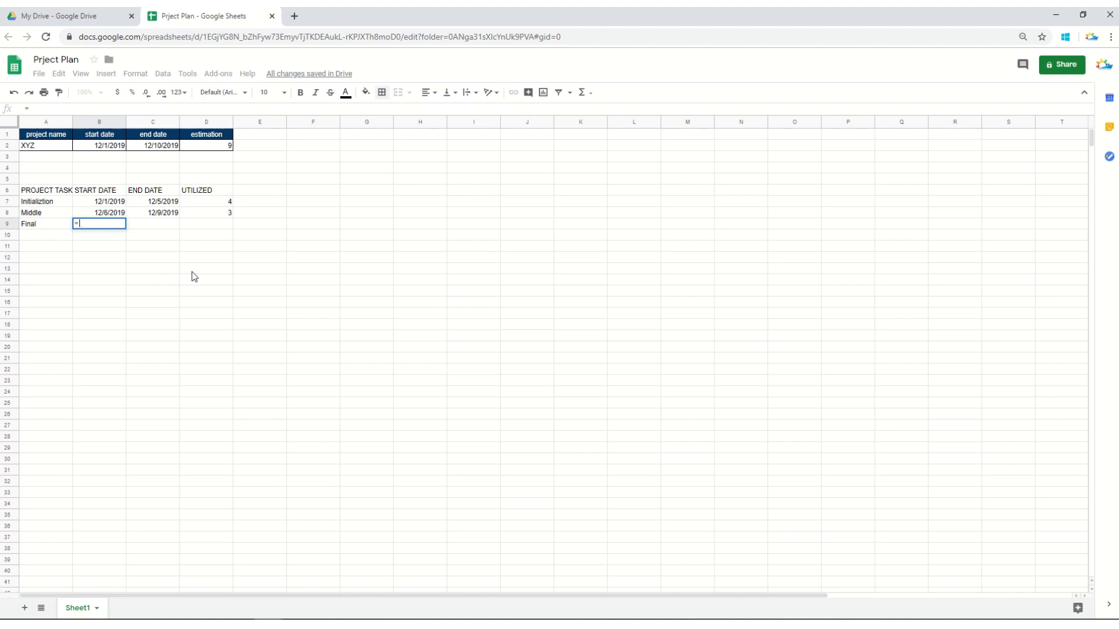
key(Right)
key(Up)
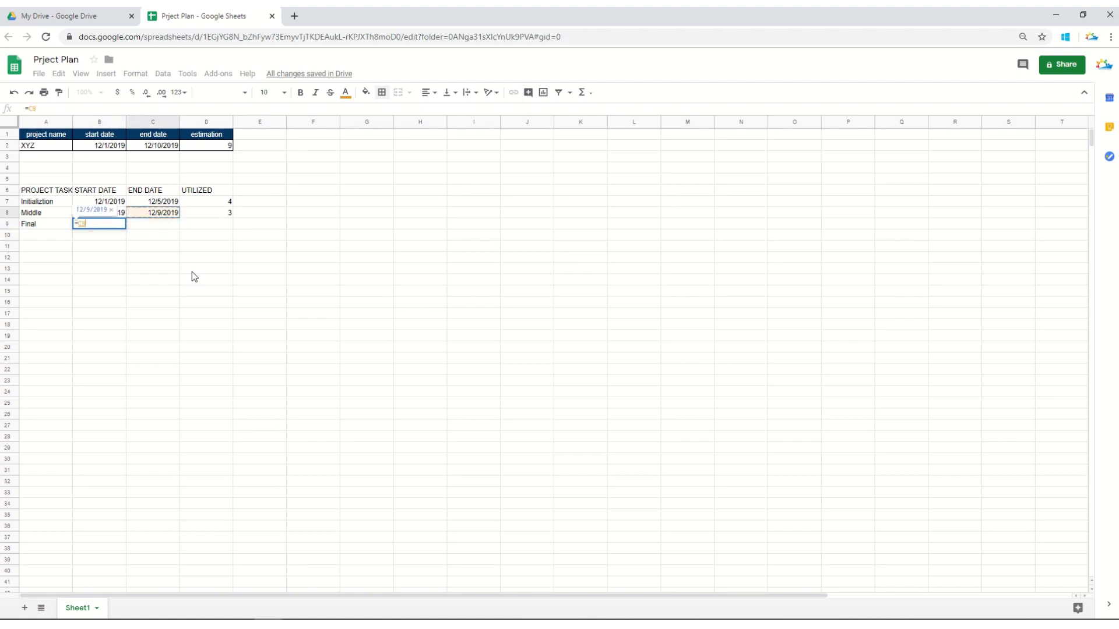
text(+1)
key(Return)
Enter =D9+B9 in C9 and 2 utilized days in D9 for Final.
key(Up)
key(Right)
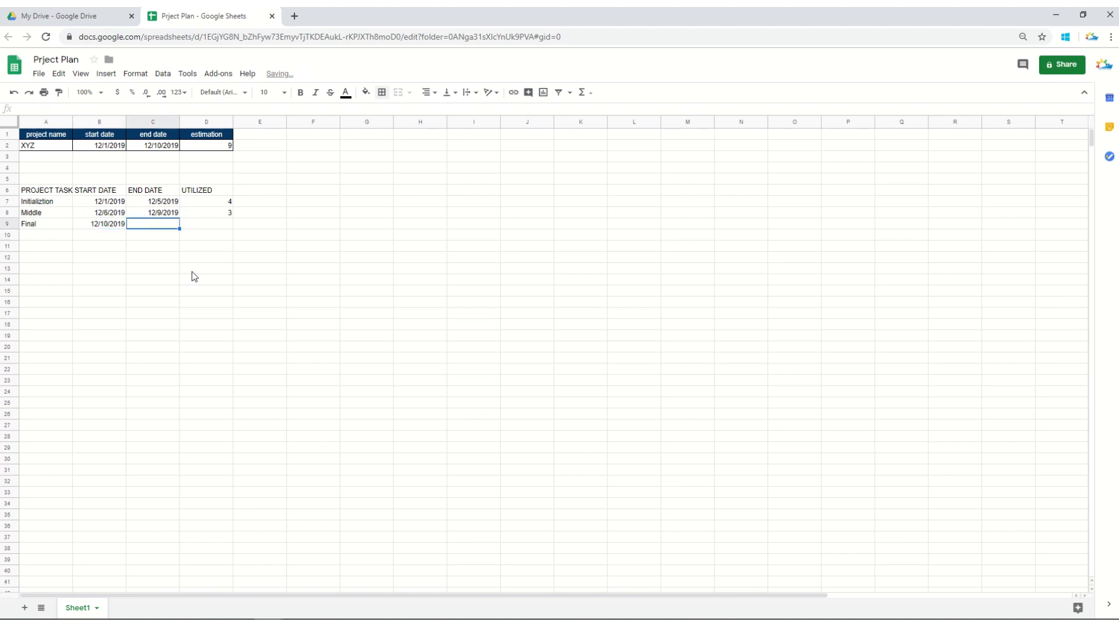
text(=)
key(Right)
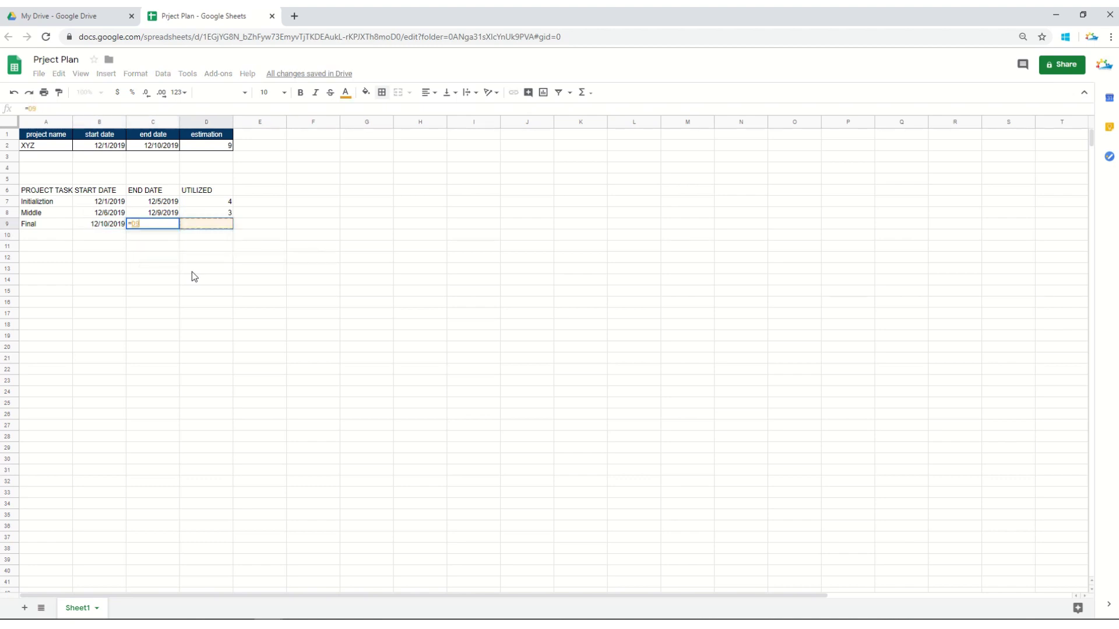
text(+)
key(Left)
key(Left)
key(Right)
key(Tab)
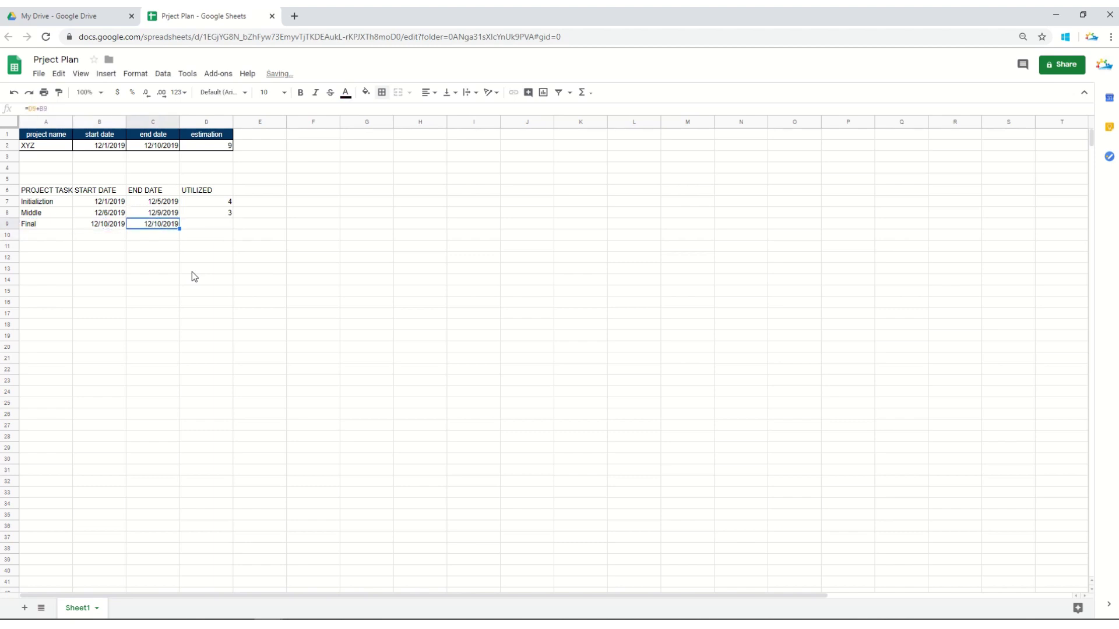
text(2)
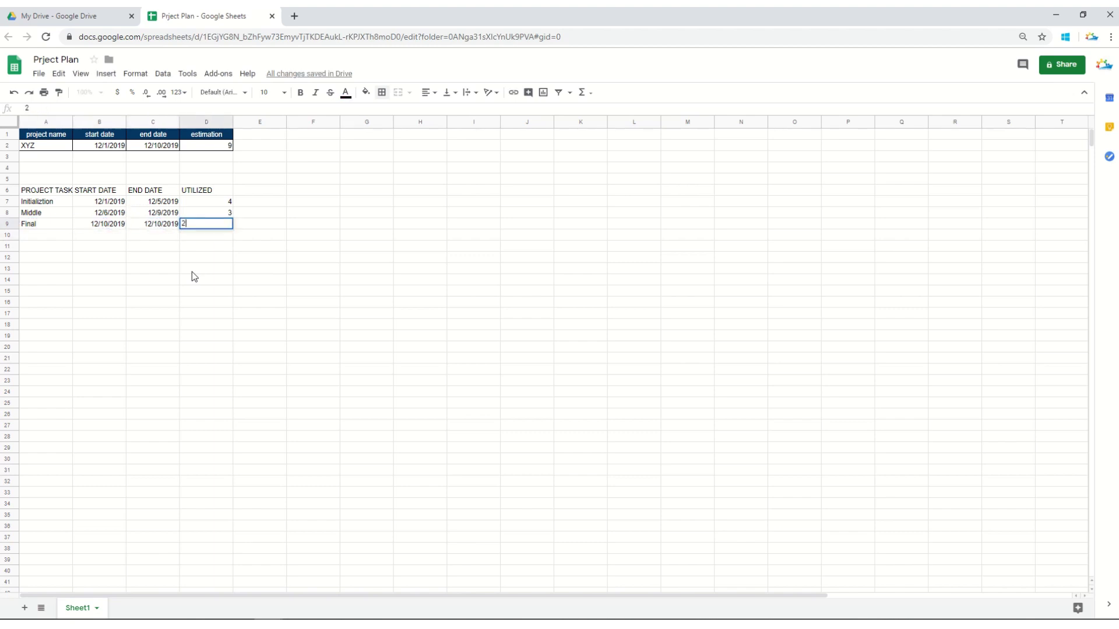
key(Return)
key(Up)
key(Up)
key(Up)
key(Down)
key(Down)
Start the timeline with =B2 in E6, showing 12/1/2019.
click(267, 194)
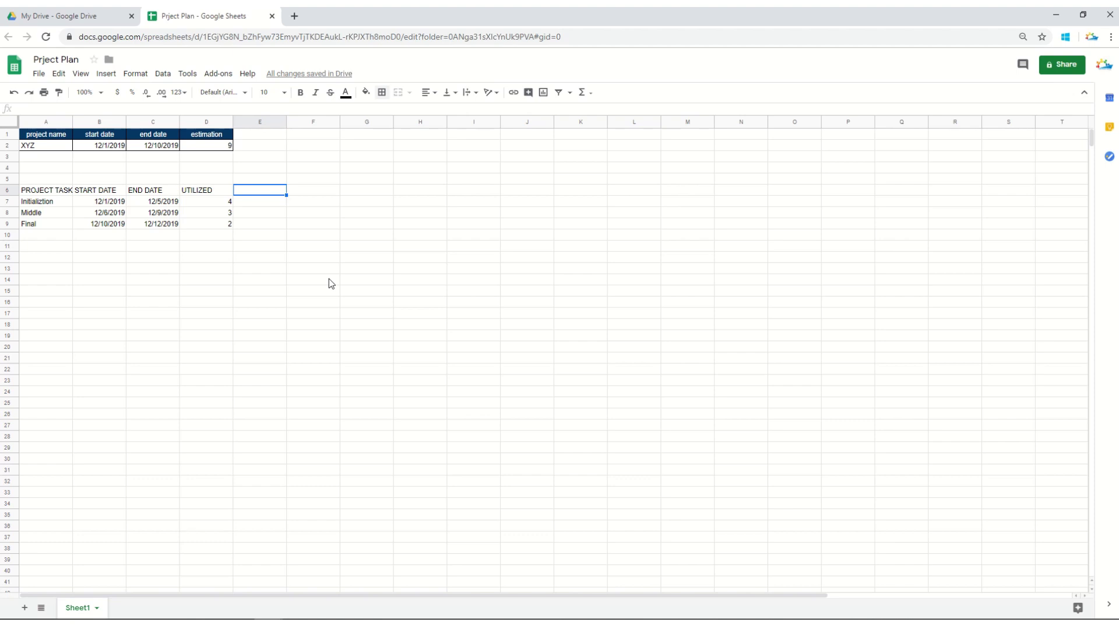
text(=)
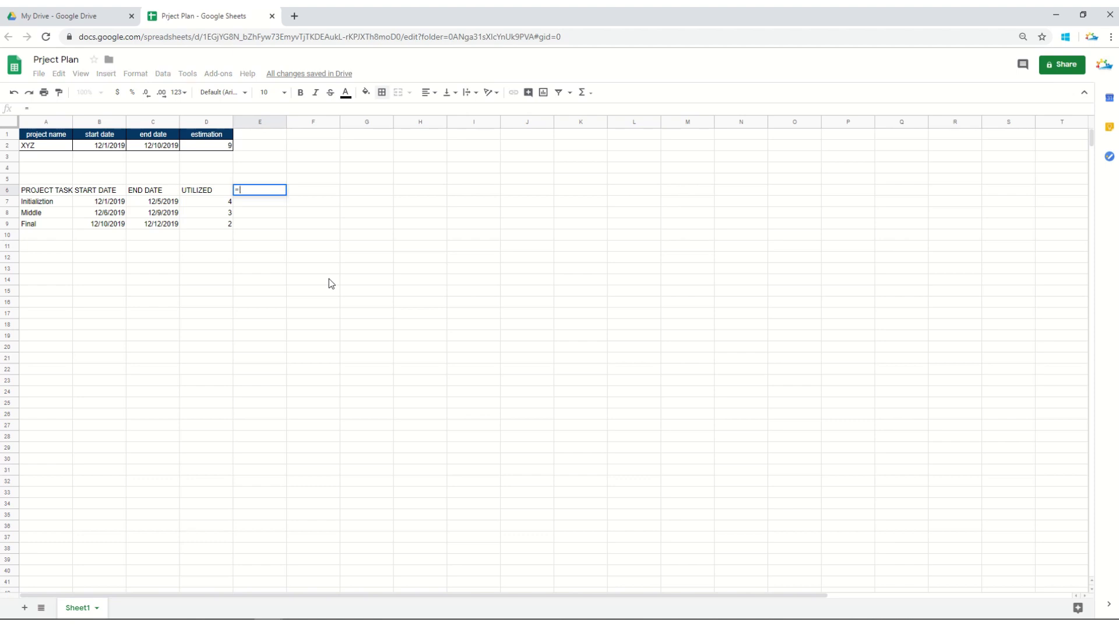
click(106, 151)
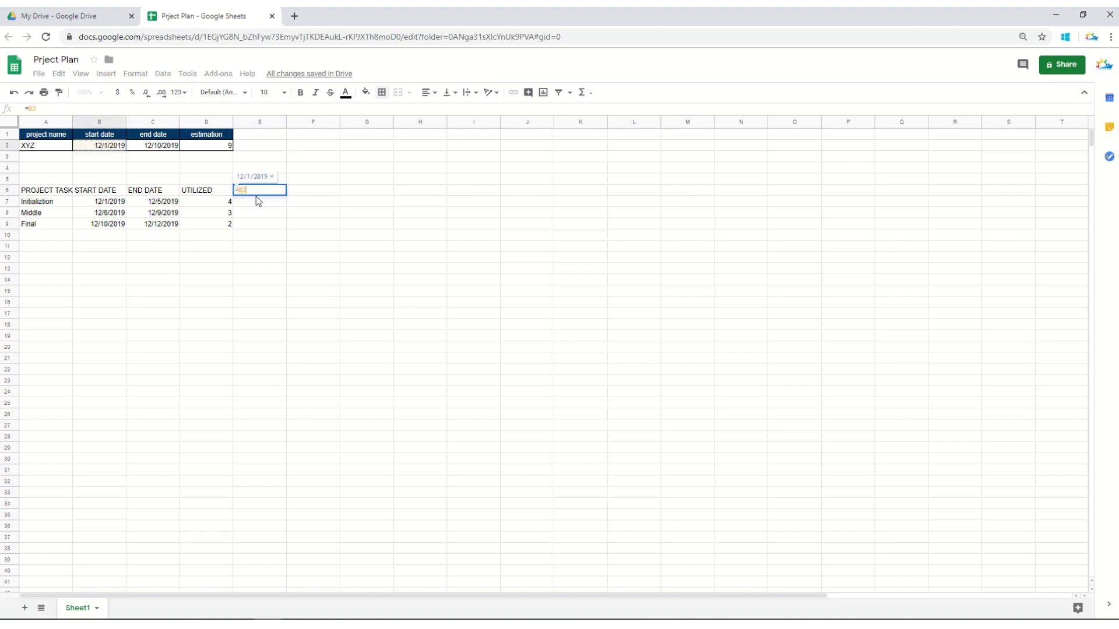
key(Return)
Enter =E6+1 in F6 and fill it right to N6, ending at 12/10/2019.
key(Up)
key(Right)
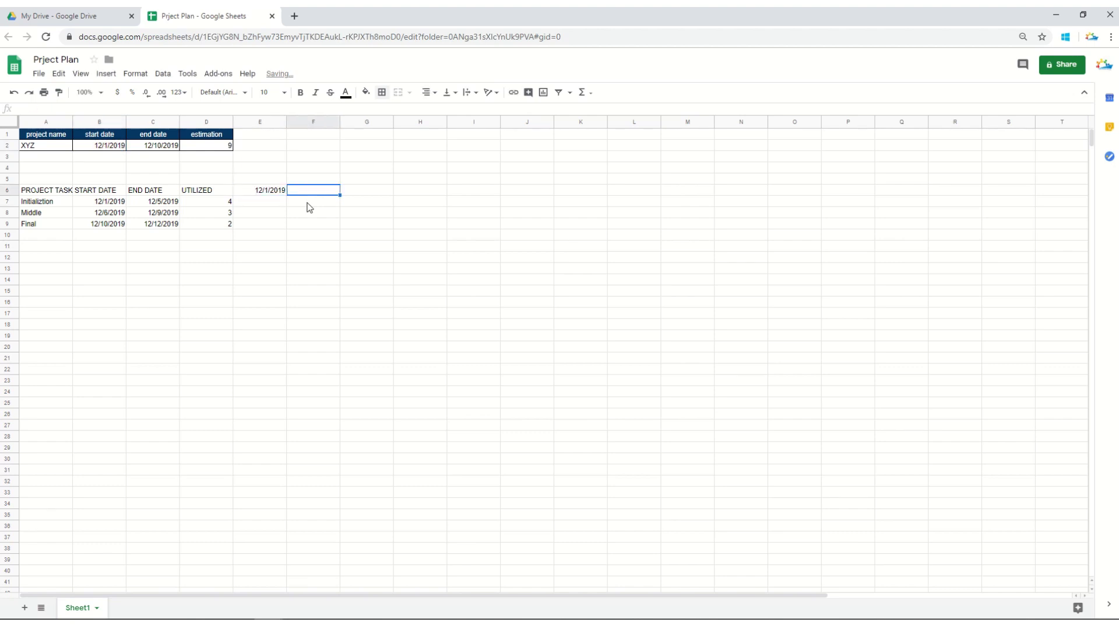
text(=)
key(Left)
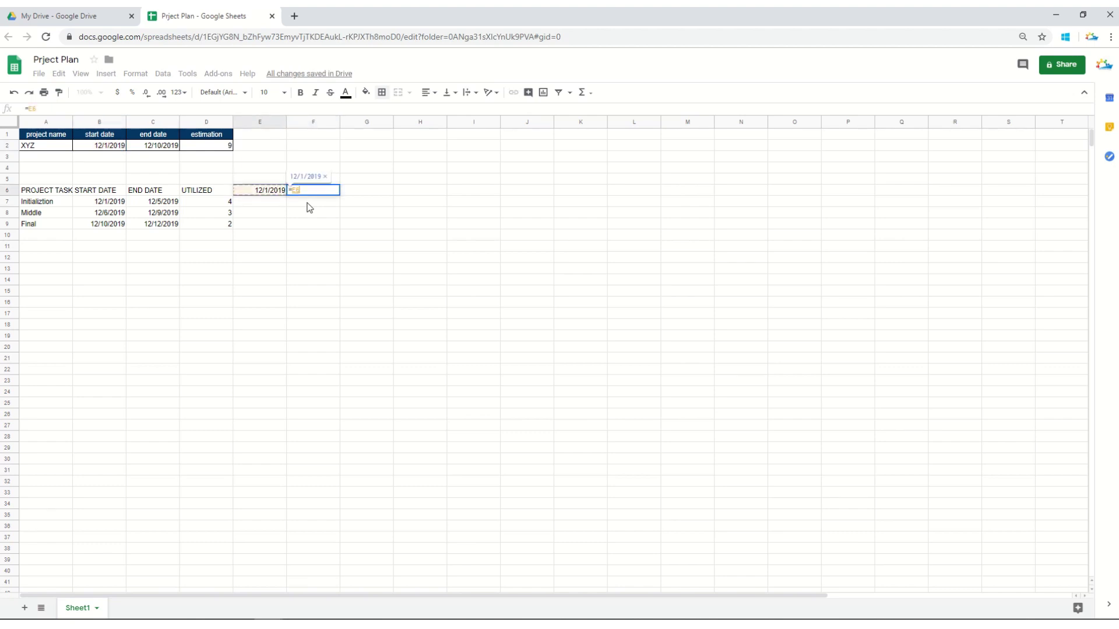
text(+1)
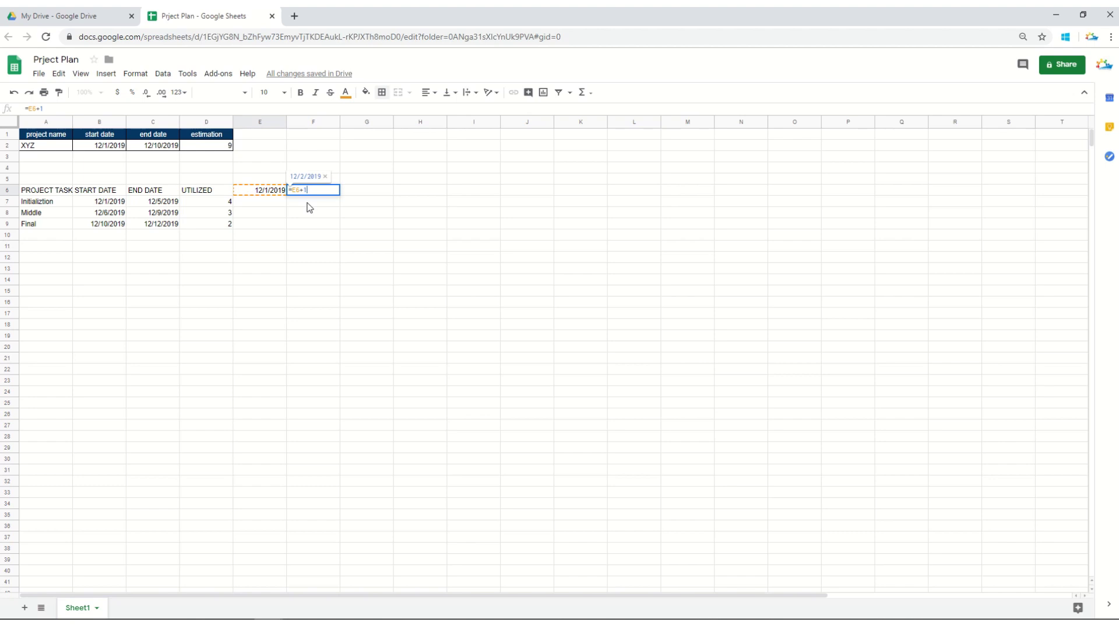
key(Return)
double_click(308, 203)
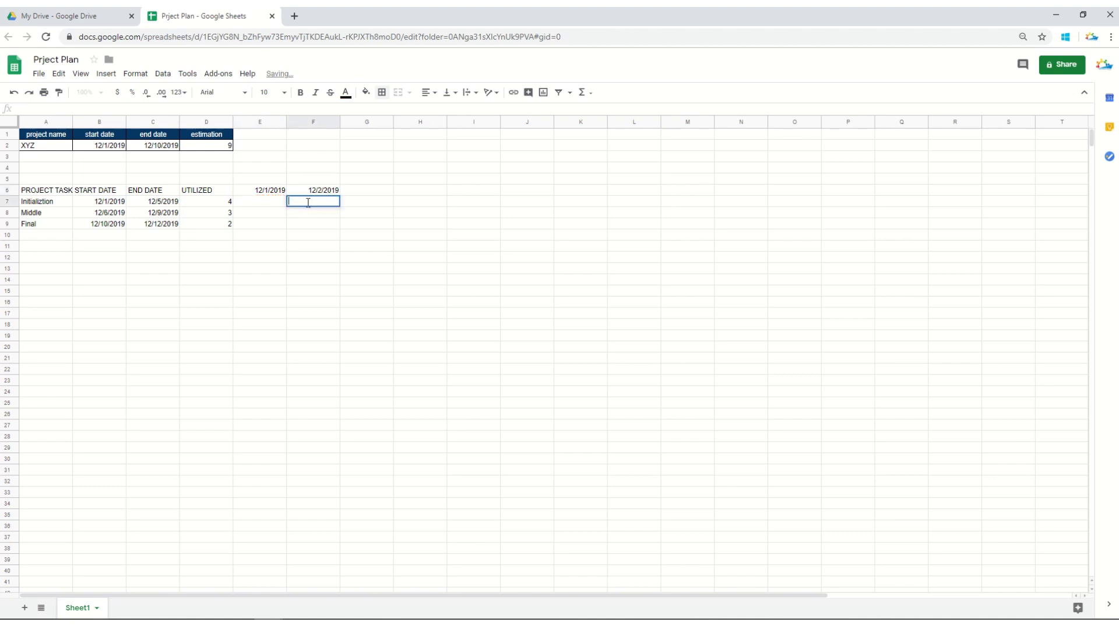
click(310, 192)
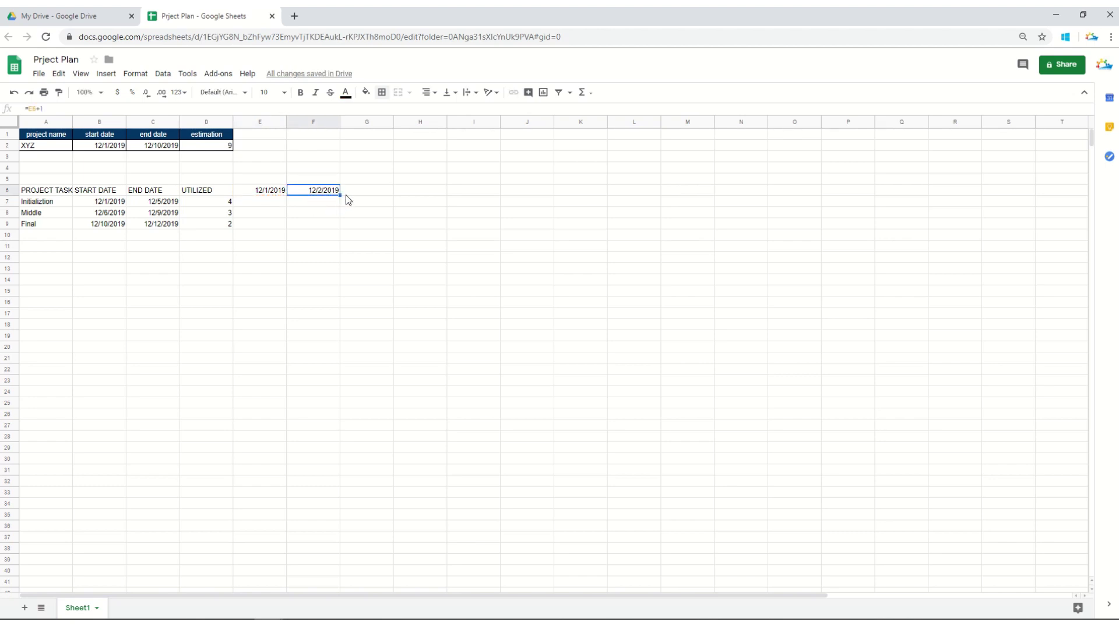
drag(340, 196, 766, 198)
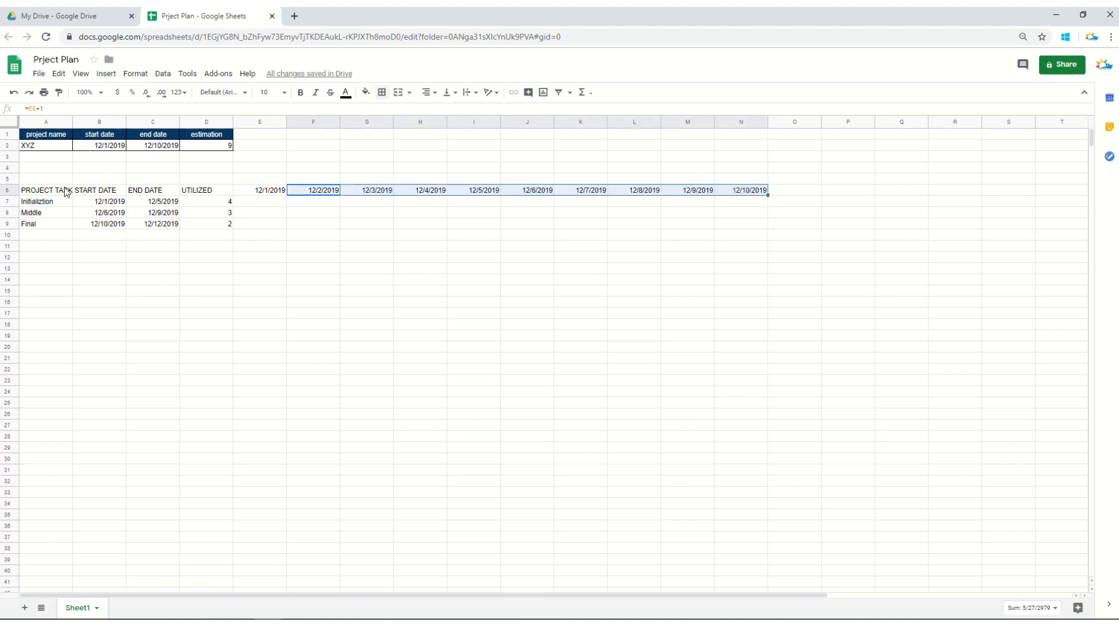
Make headers A6:E6 black with white text, centred and middle-aligned.
drag(64, 191, 262, 195)
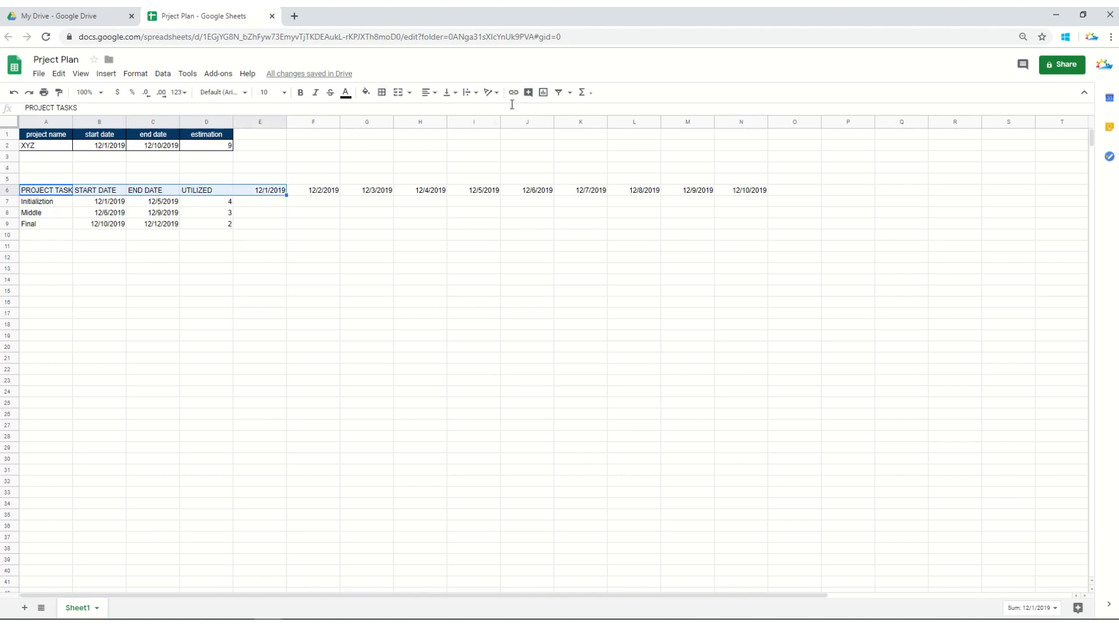
click(373, 100)
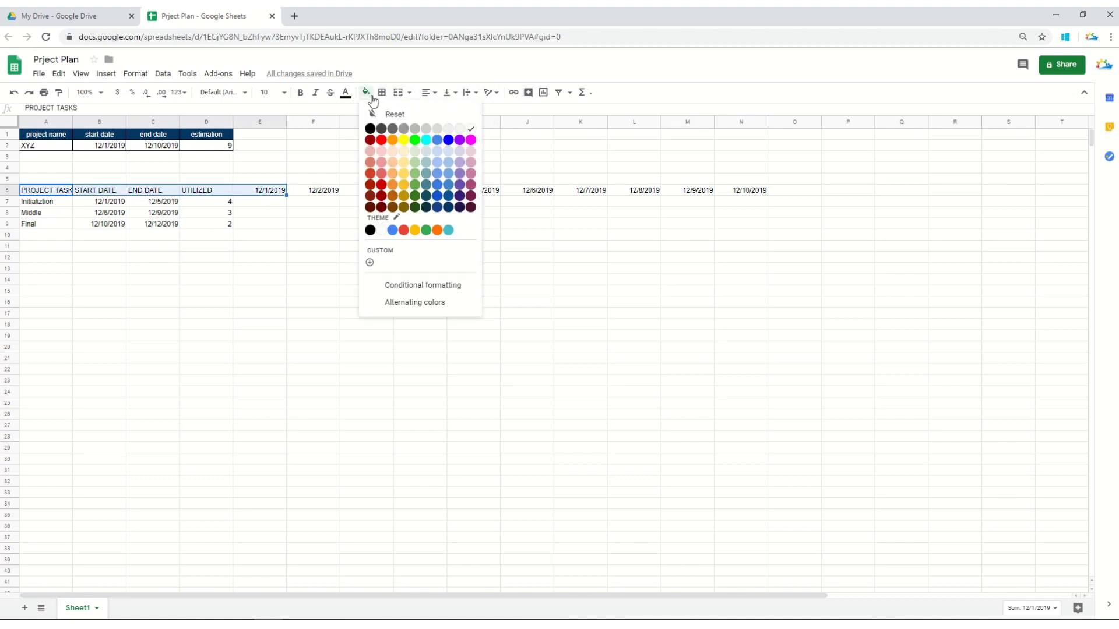
click(370, 130)
click(347, 93)
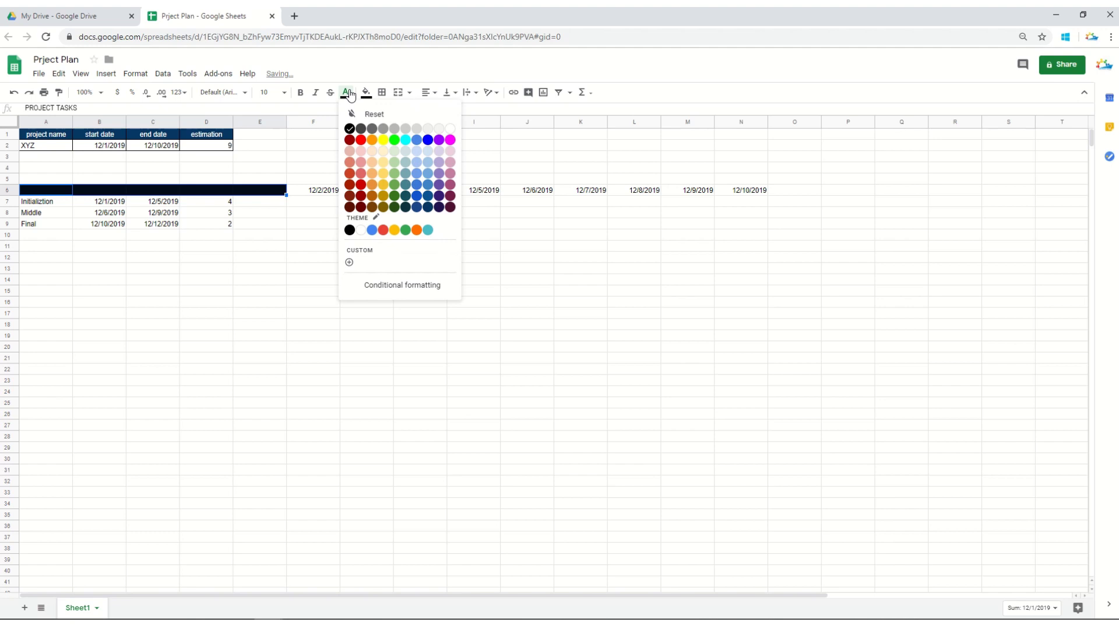
click(452, 132)
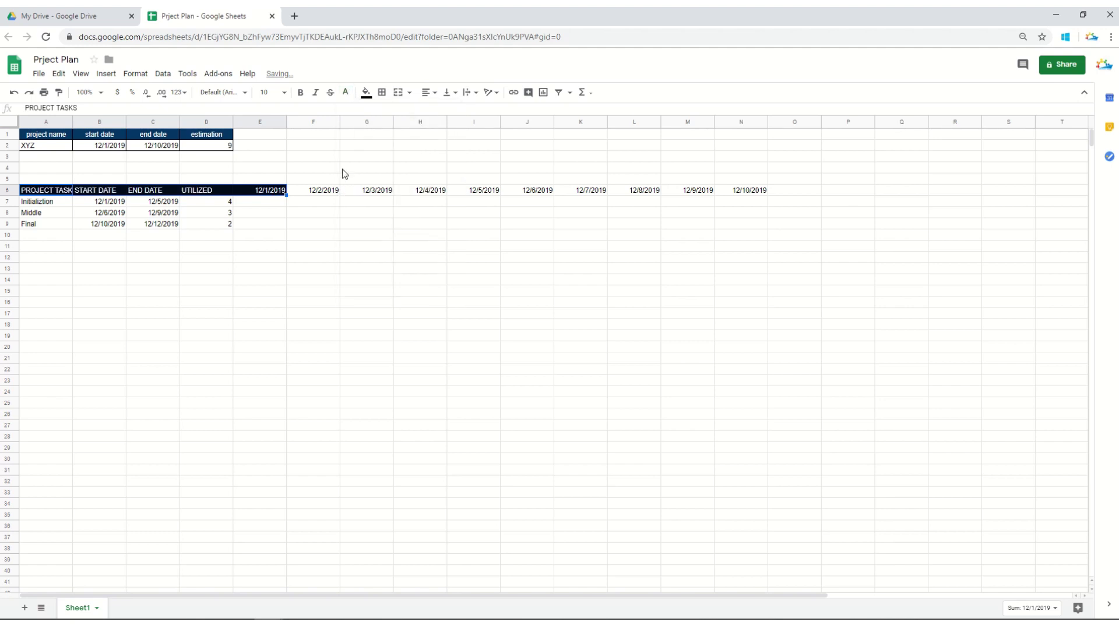
click(426, 93)
click(438, 110)
click(447, 93)
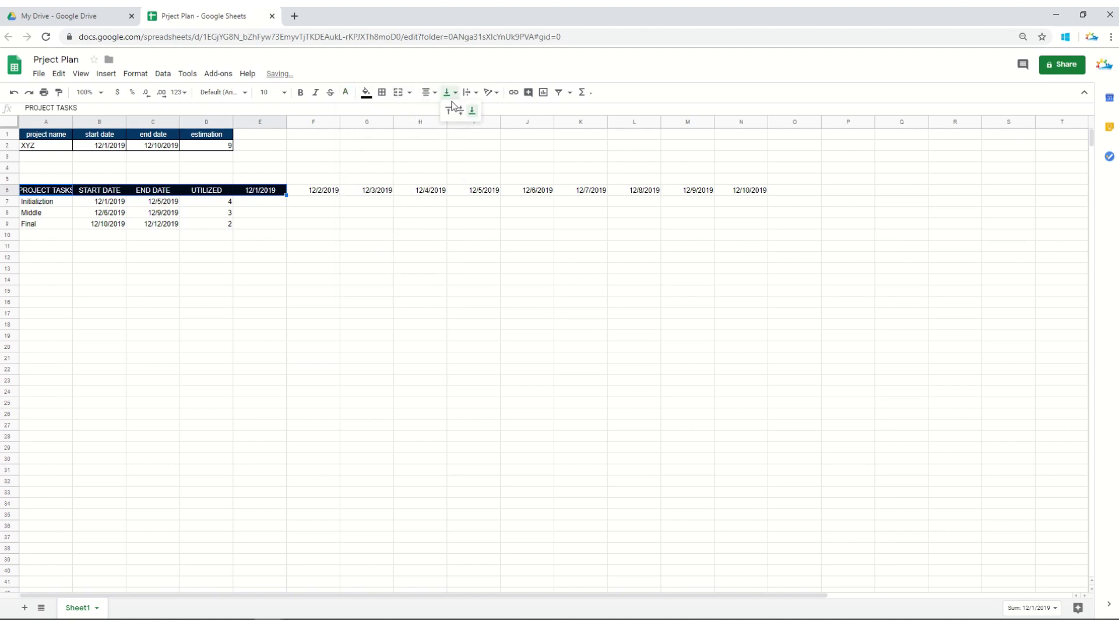
click(461, 111)
click(448, 92)
click(460, 111)
Fill the timeline dates F6:N6 dark navy with white text rotated up.
drag(329, 190, 749, 193)
click(366, 92)
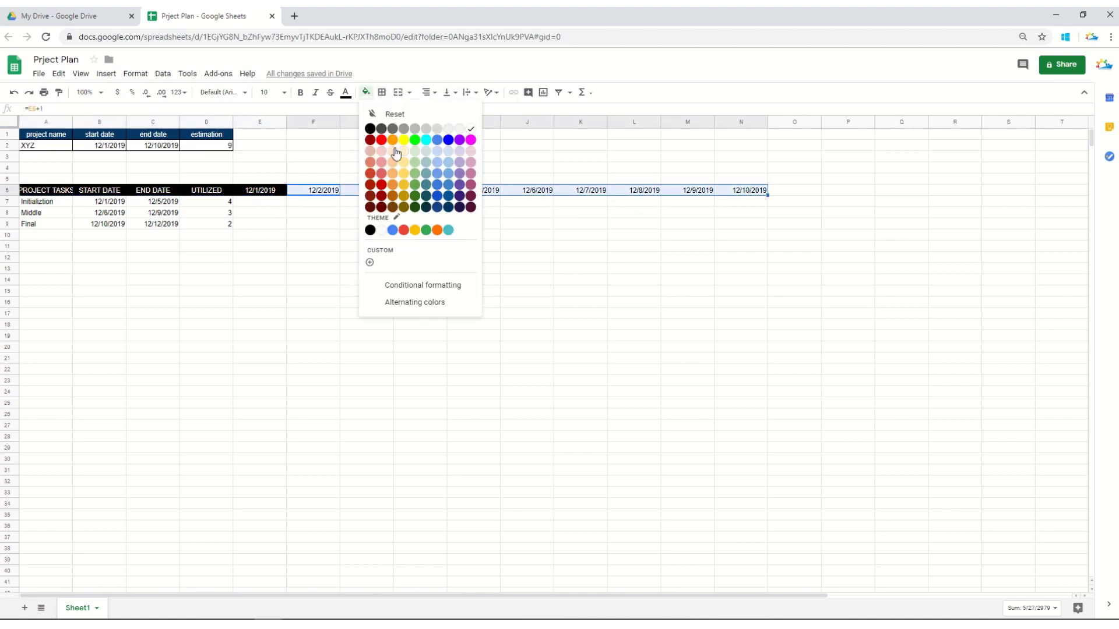
click(448, 140)
click(366, 93)
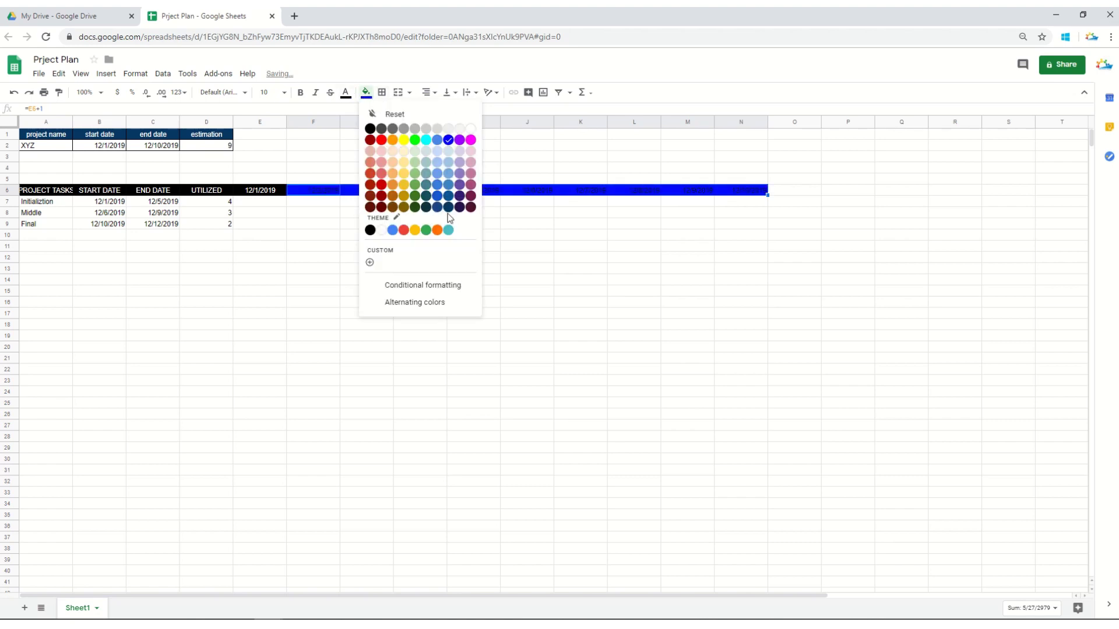
click(459, 206)
click(346, 92)
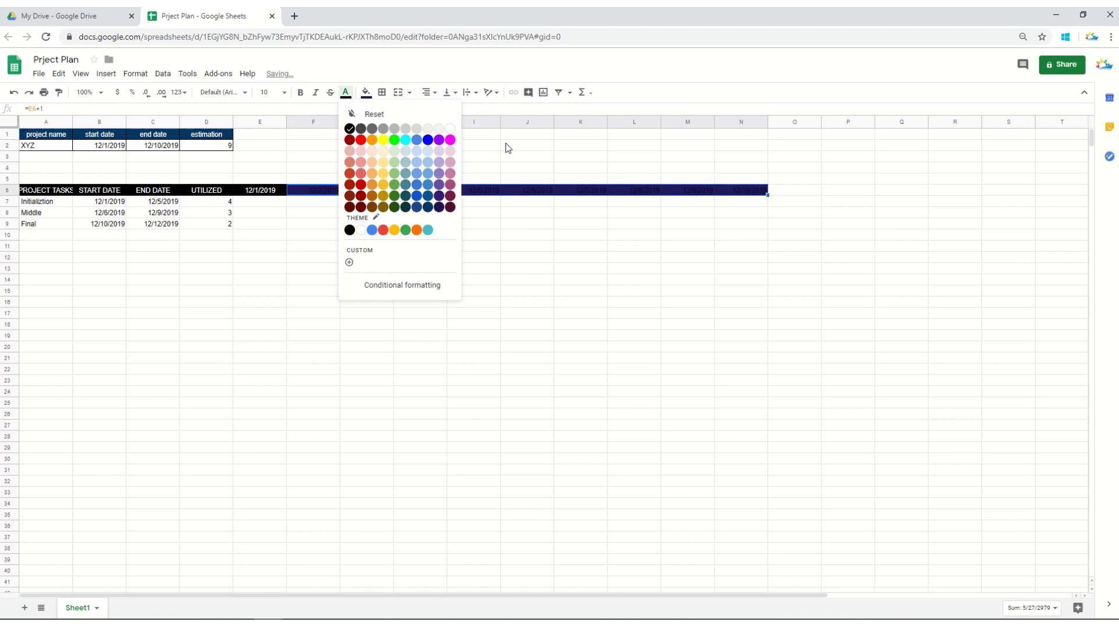
click(450, 128)
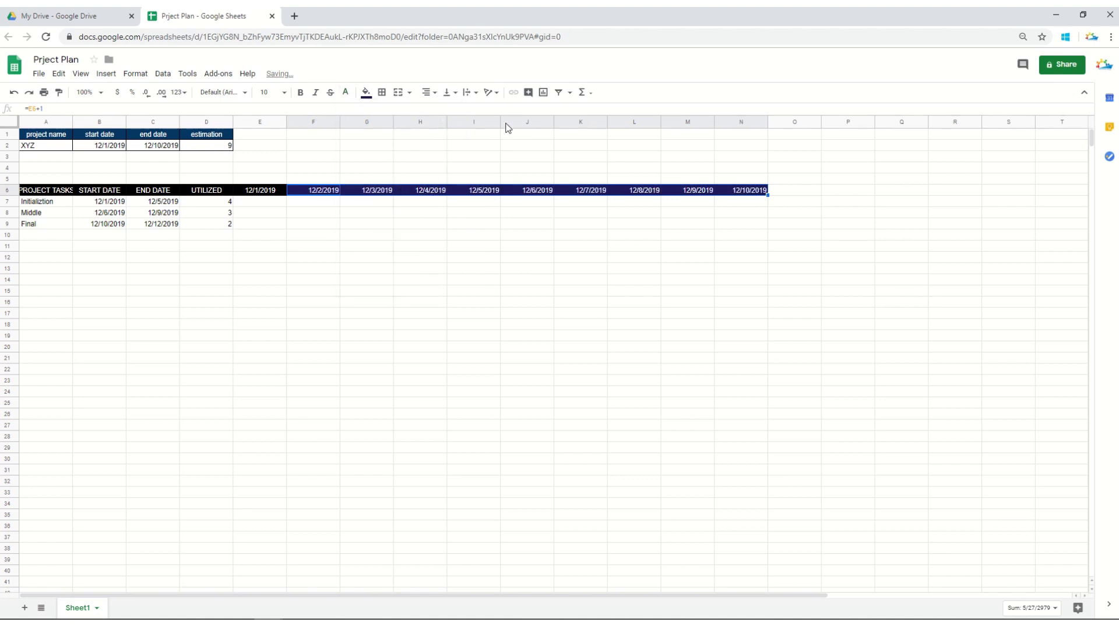
click(492, 93)
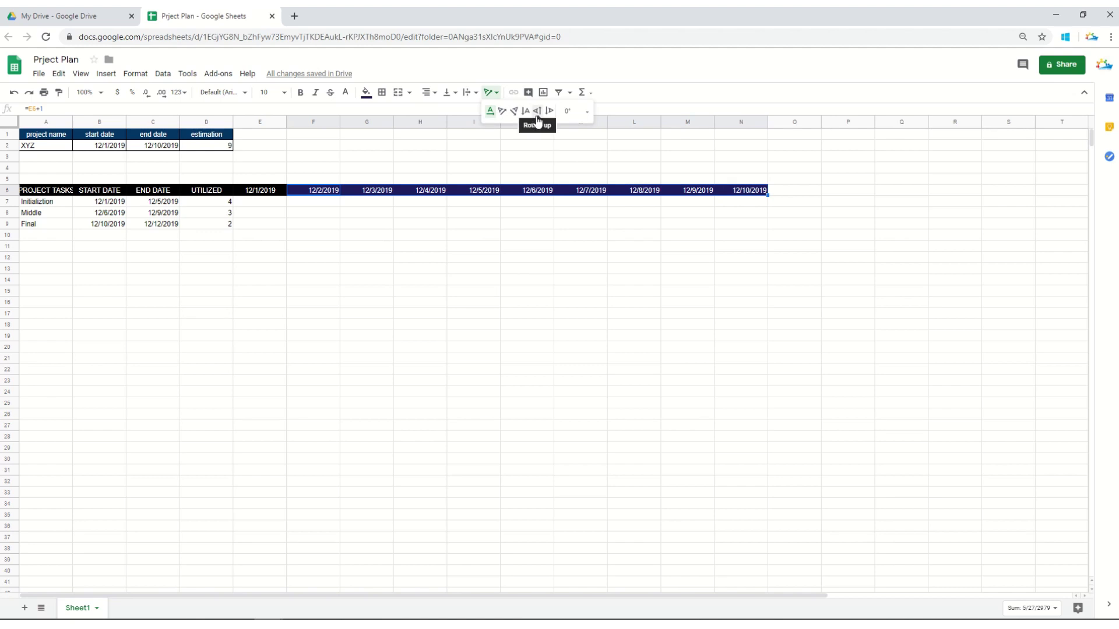
click(537, 112)
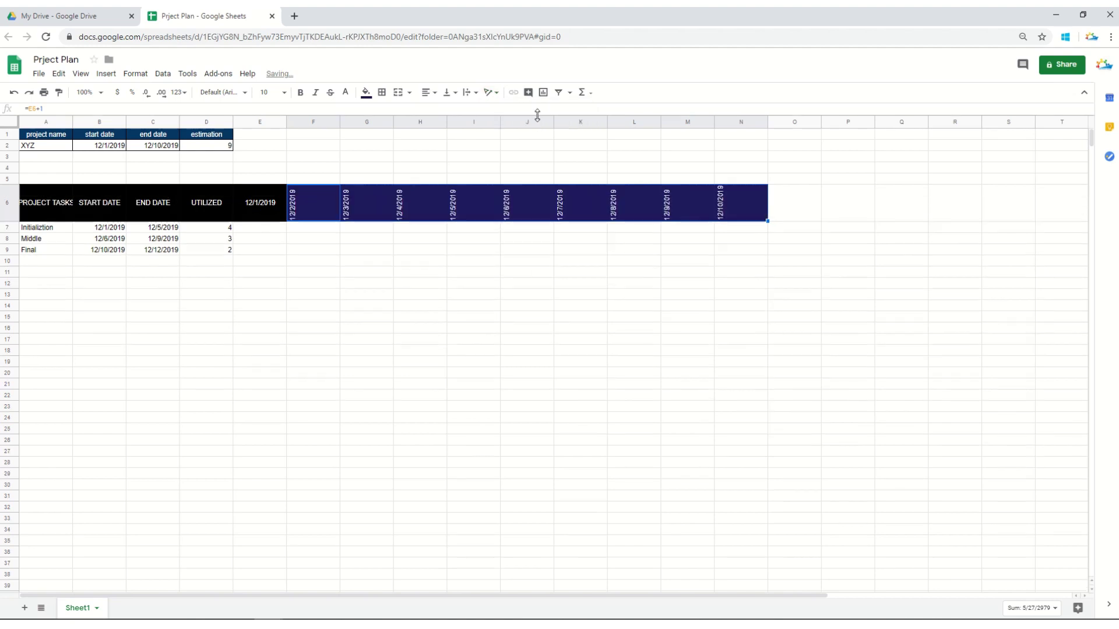
drag(57, 204, 764, 258)
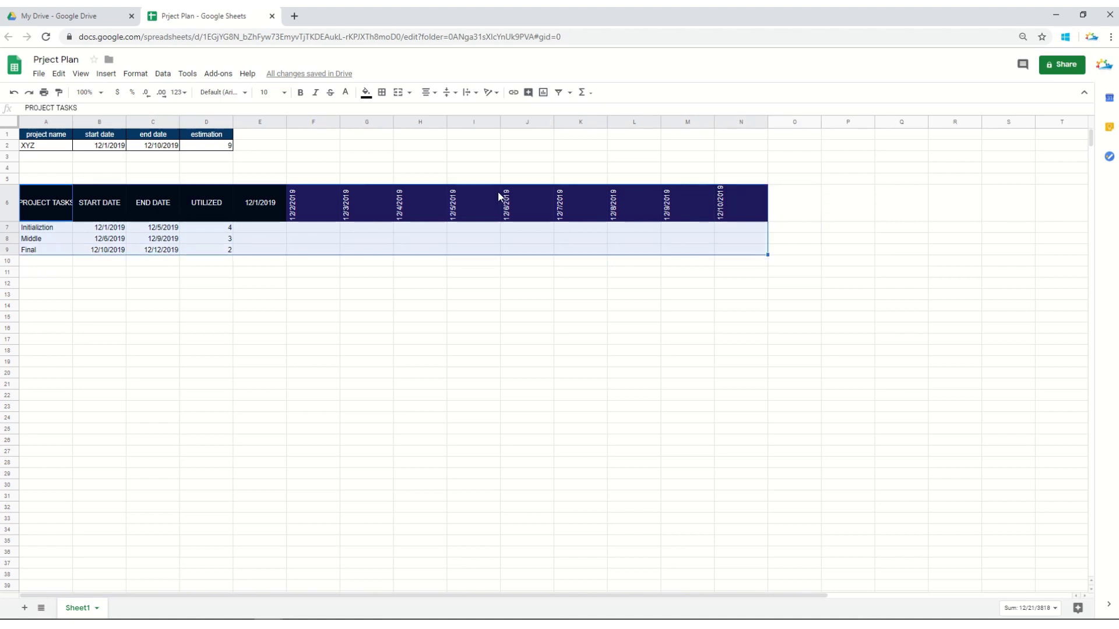
Apply all borders to A6:N9 and centre rows A7:N9 horizontally and vertically.
click(382, 92)
click(386, 115)
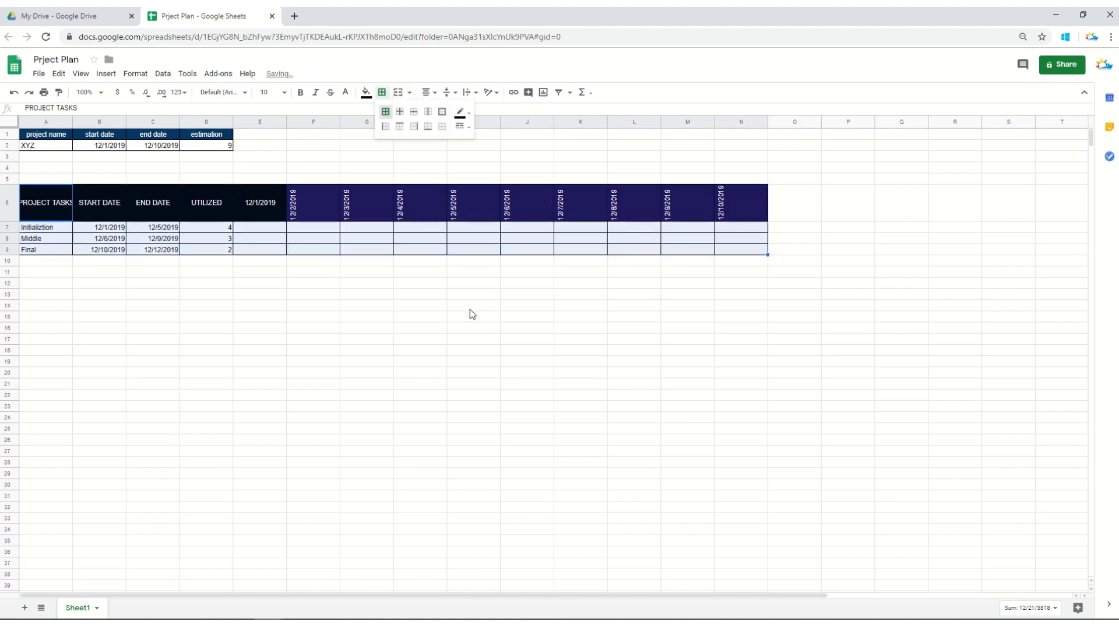
drag(41, 232, 744, 253)
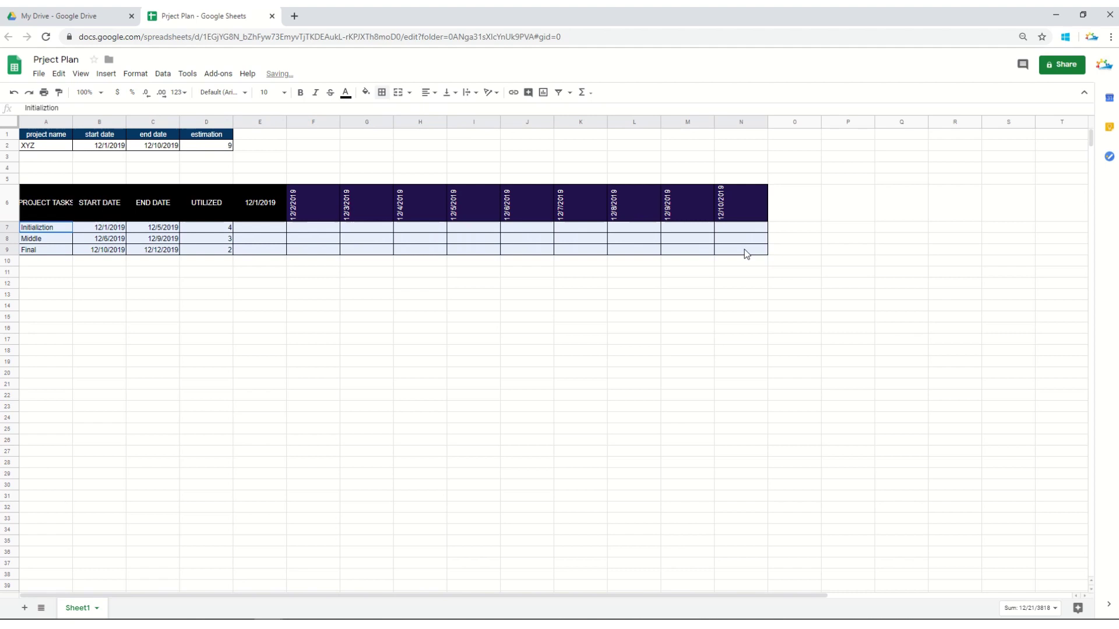
click(427, 94)
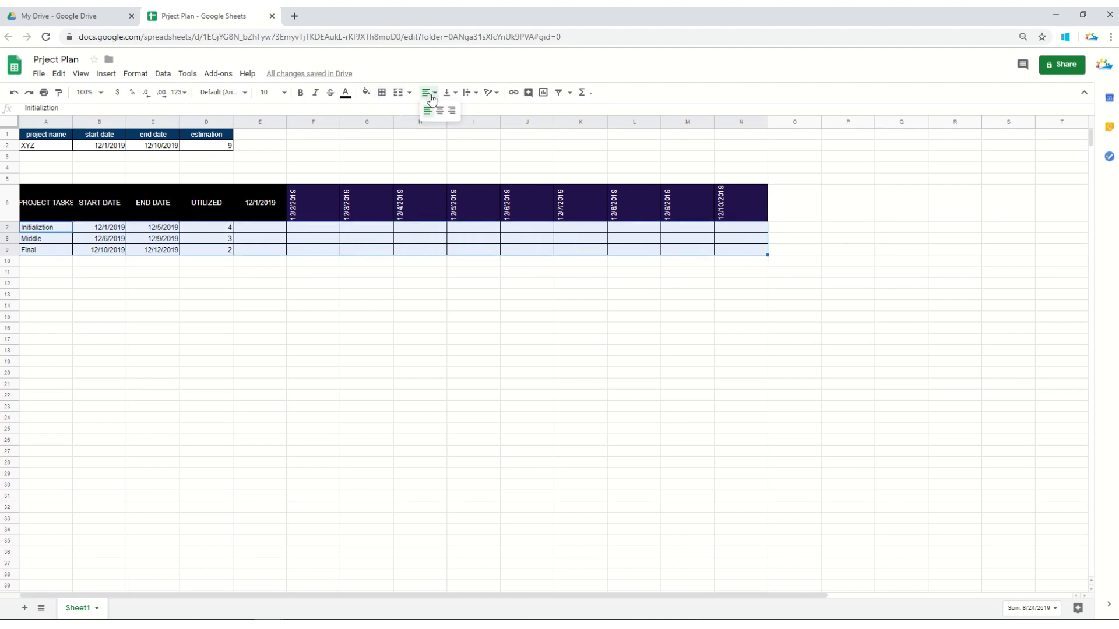
click(440, 111)
click(448, 93)
click(460, 112)
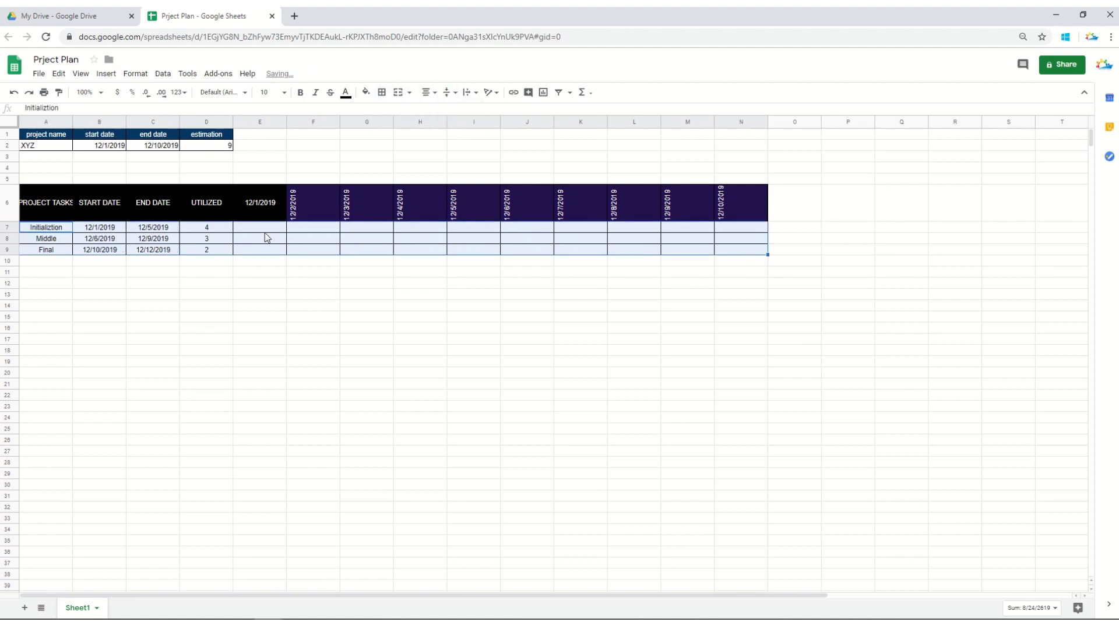
click(253, 228)
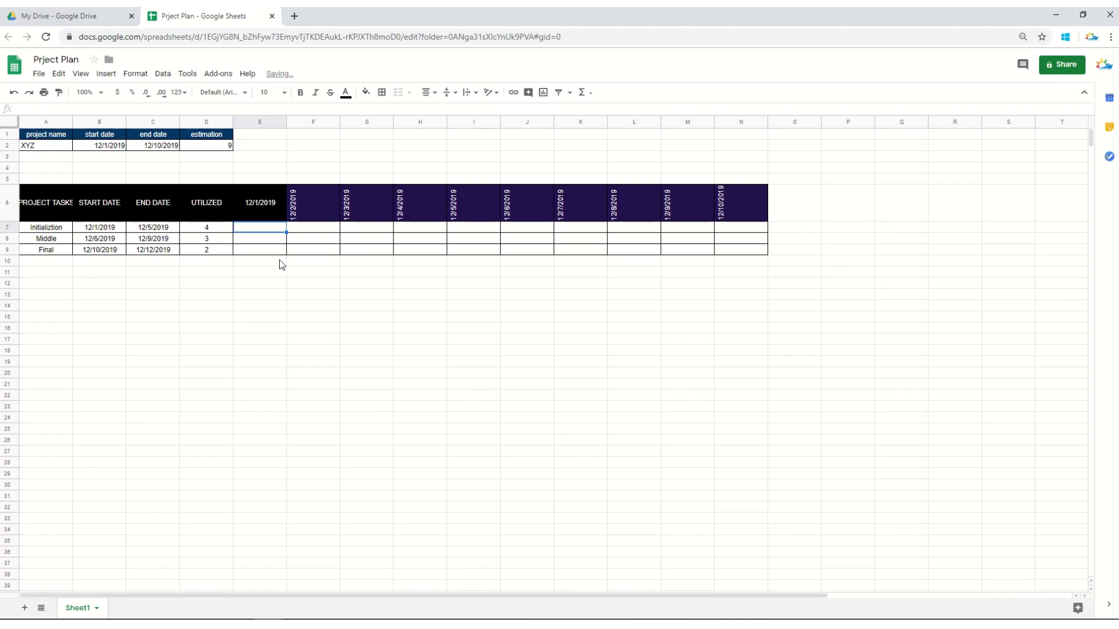
click(262, 207)
click(296, 204)
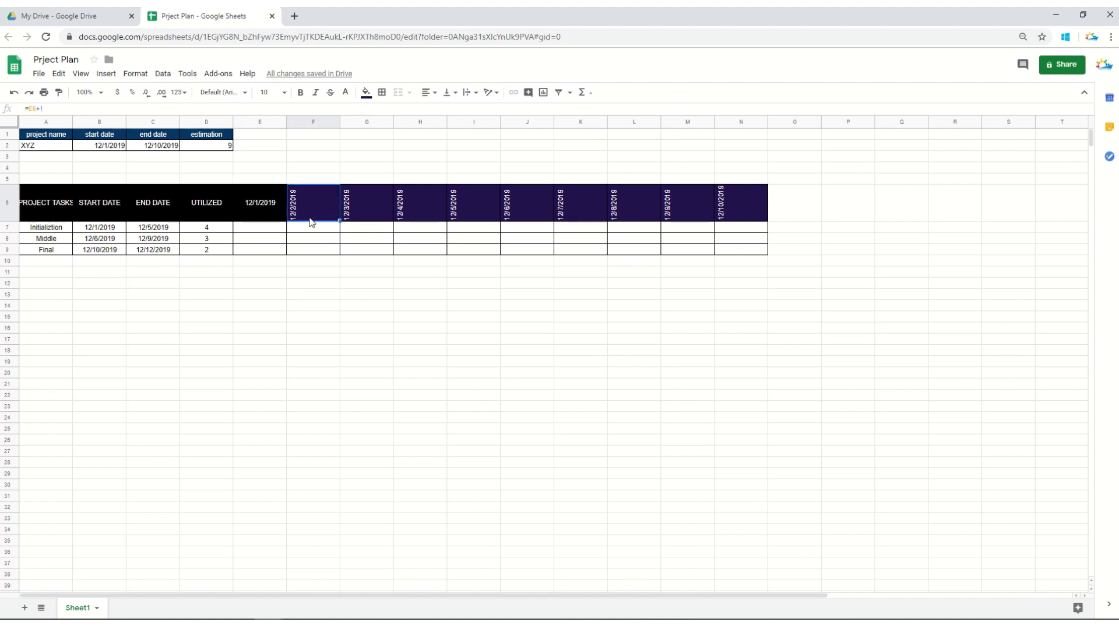
Paint F6's navy rotated date format onto the 12/1/2019 date in E6.
click(59, 95)
click(255, 204)
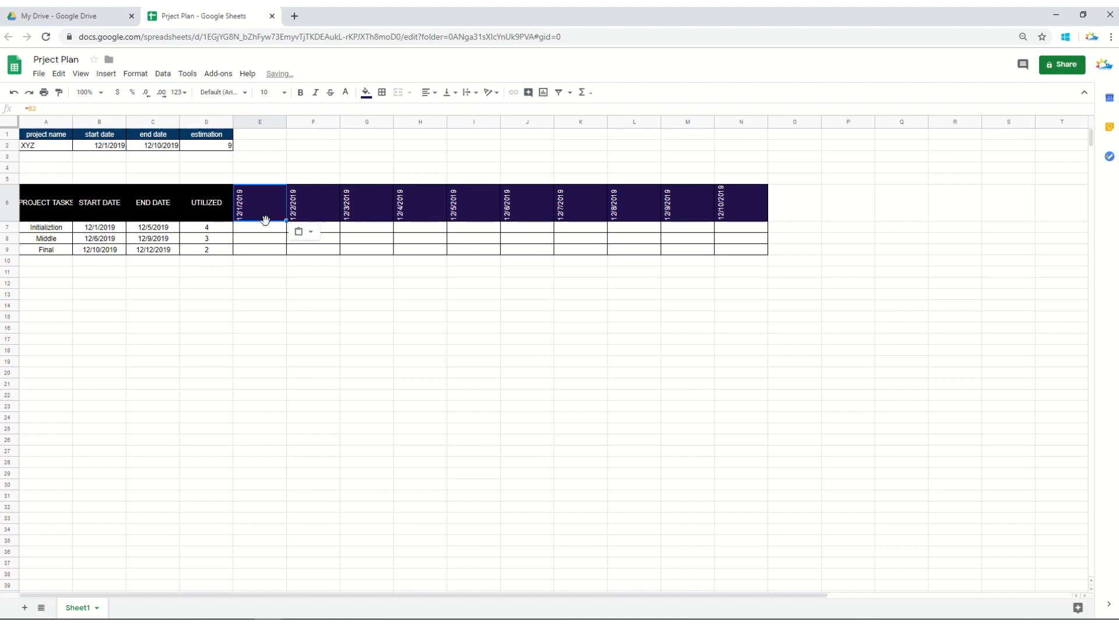
click(261, 231)
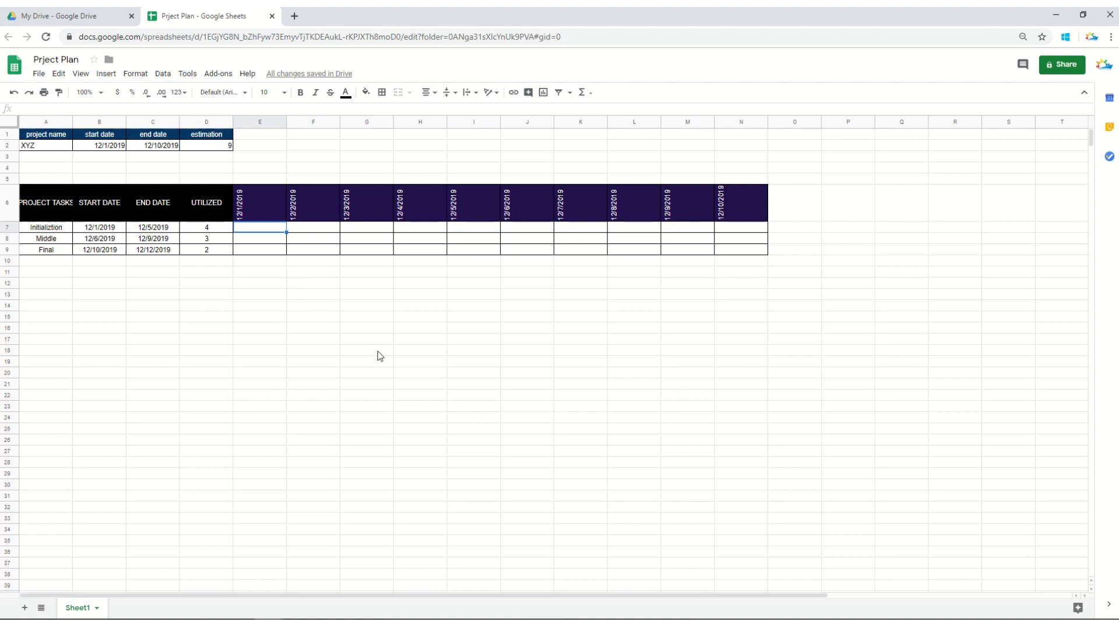
Enter =IF(AND(E6>=B7,E6<=C7),"on","") in E7 by clicking the reference cells.
text(=)
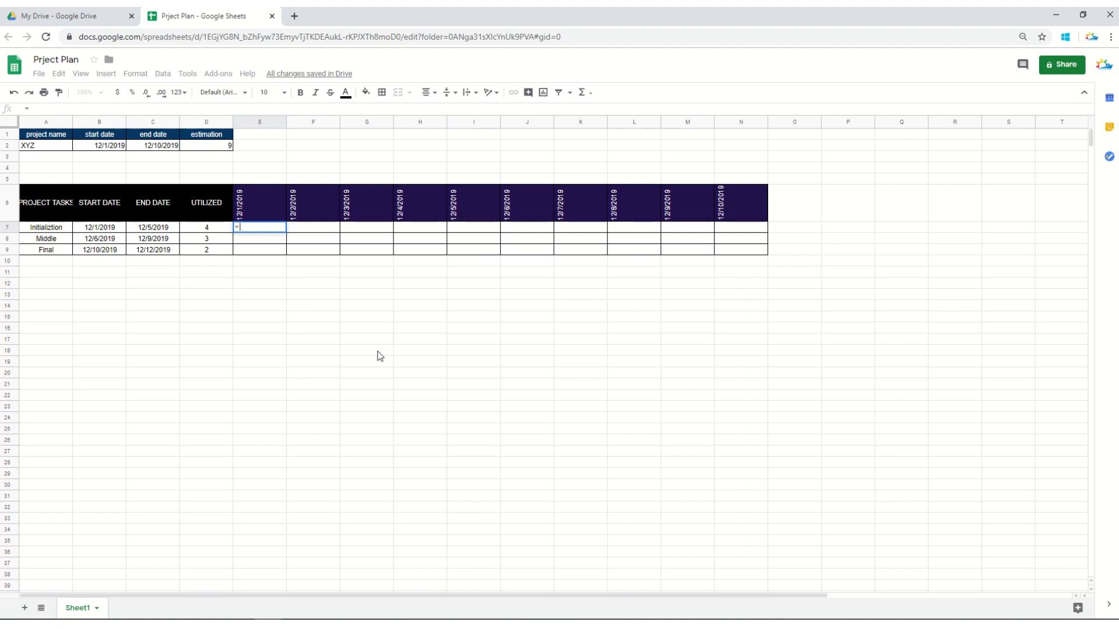
text(if()
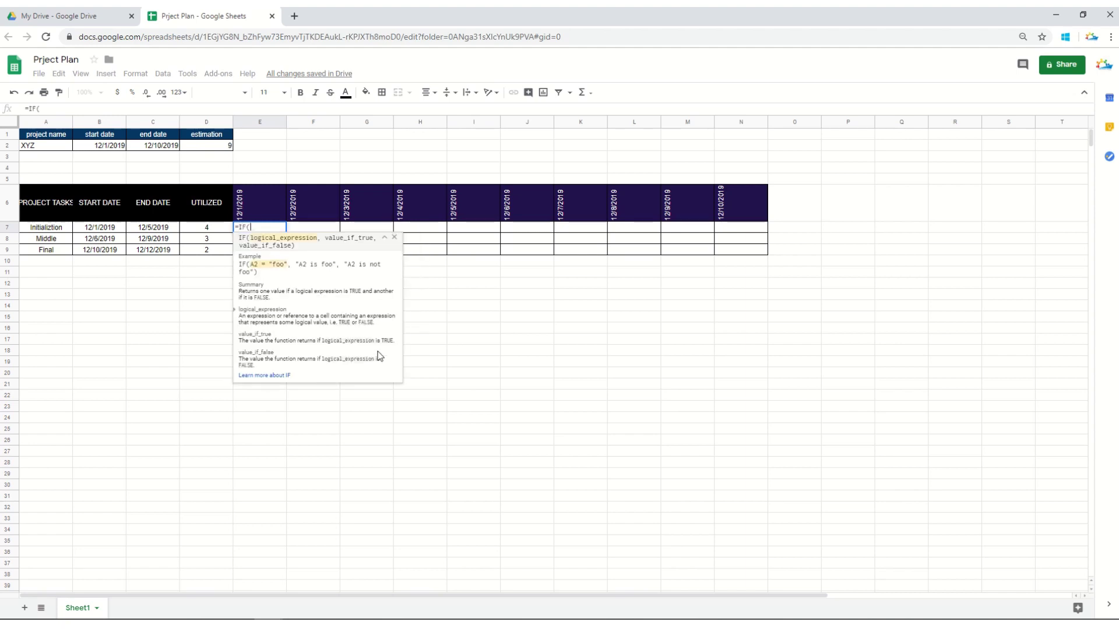
text(and)
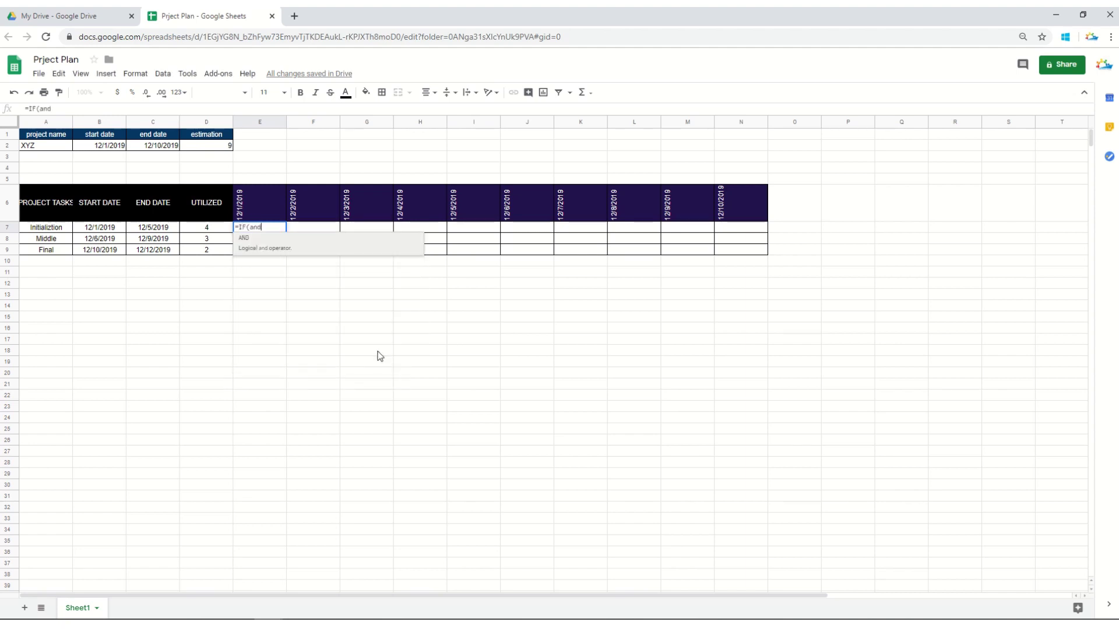
text(()
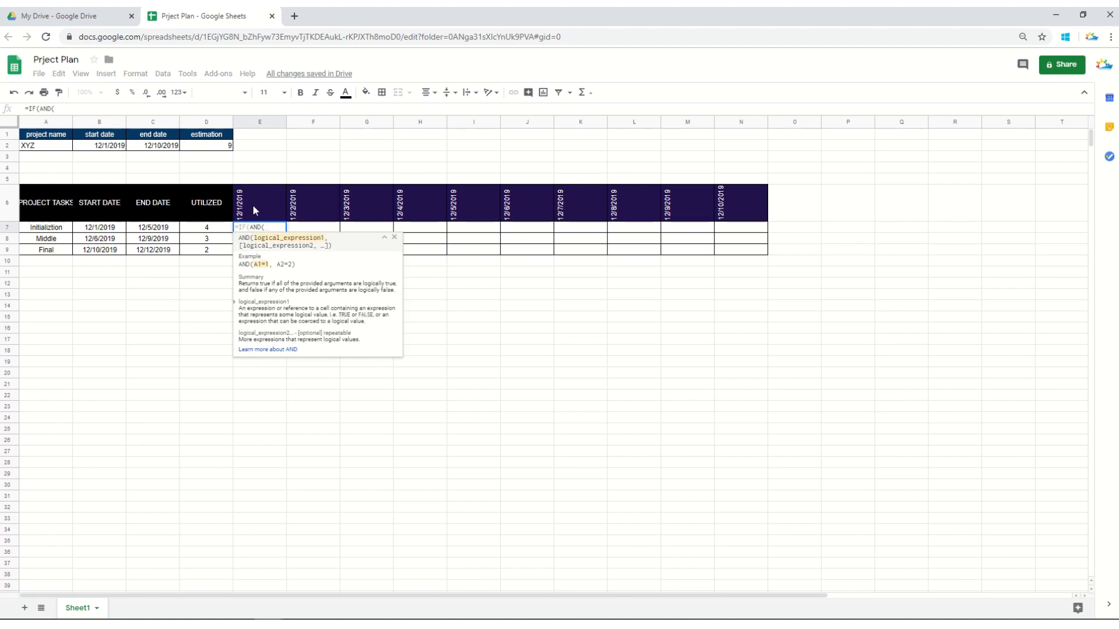
click(253, 204)
text(>=)
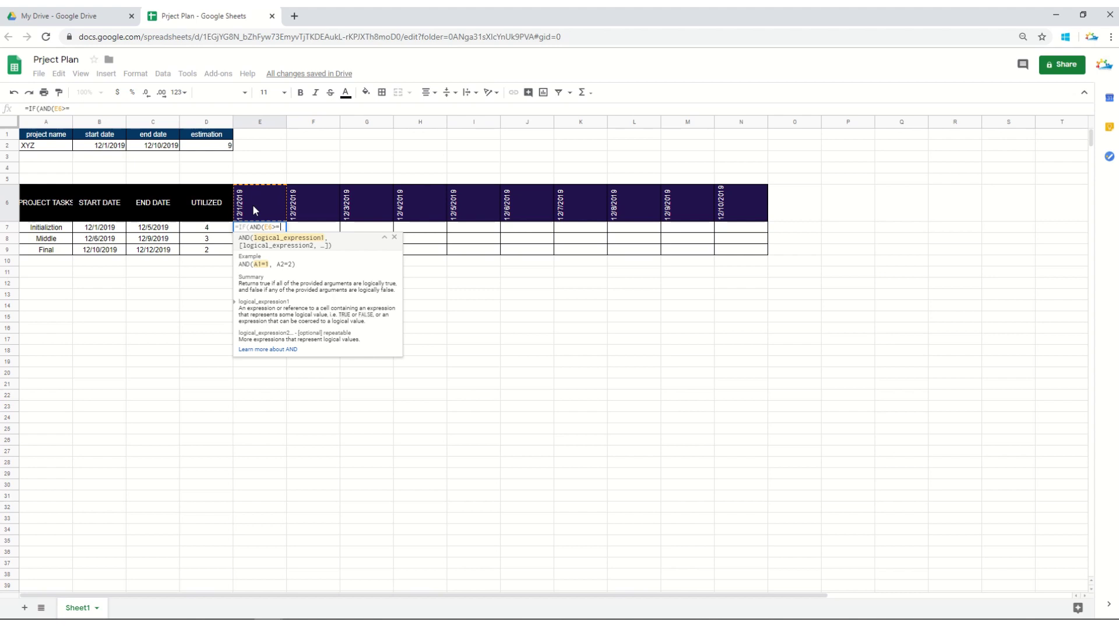
click(111, 231)
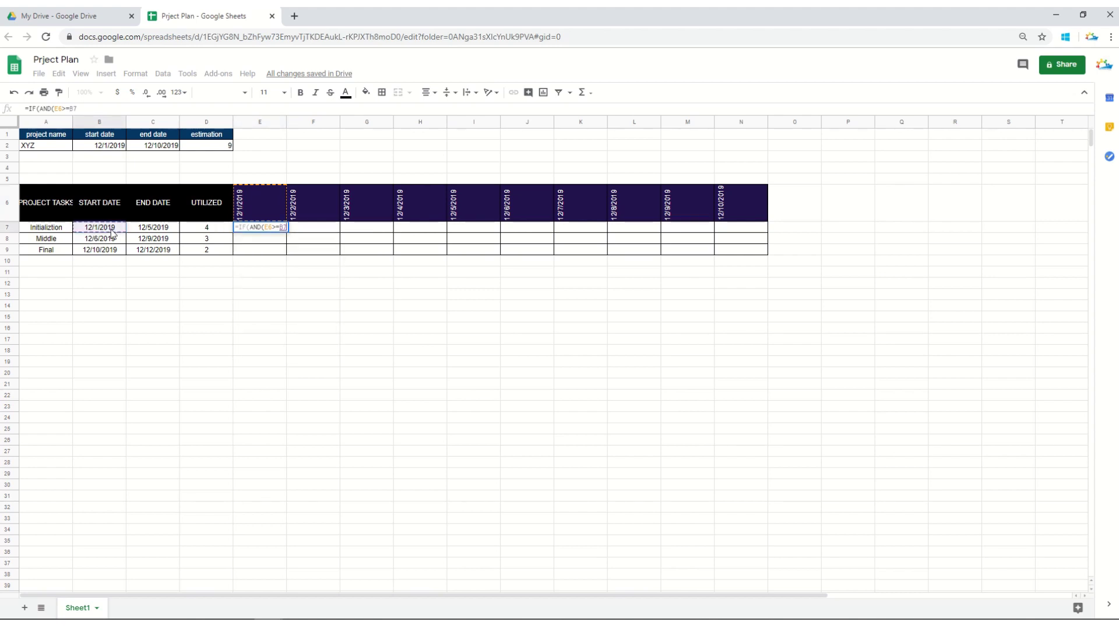
text(,)
click(259, 208)
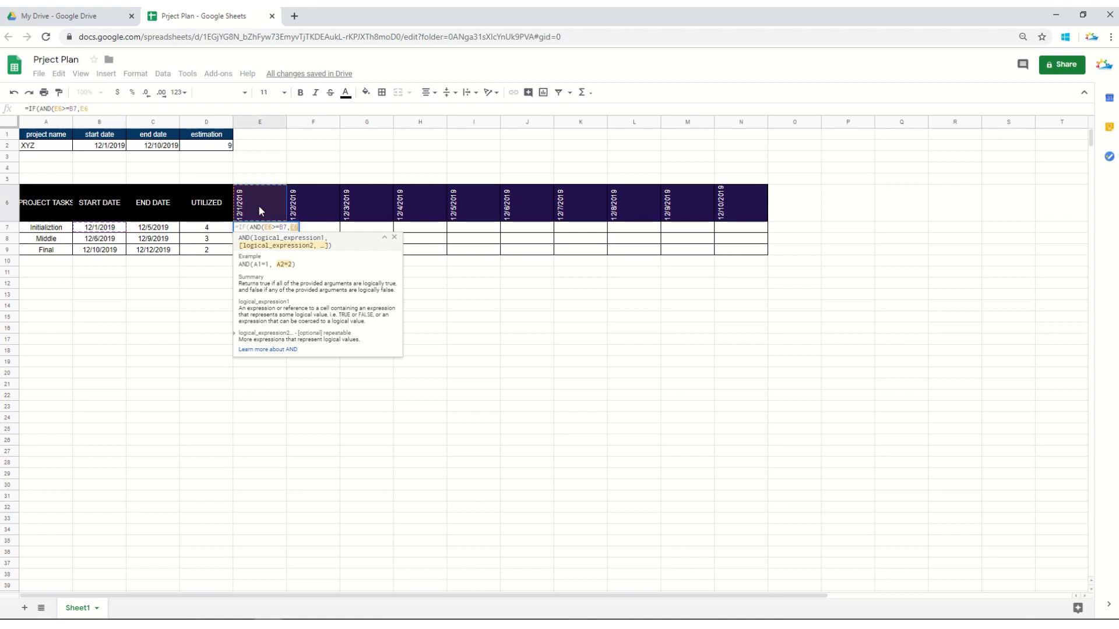
text(<=)
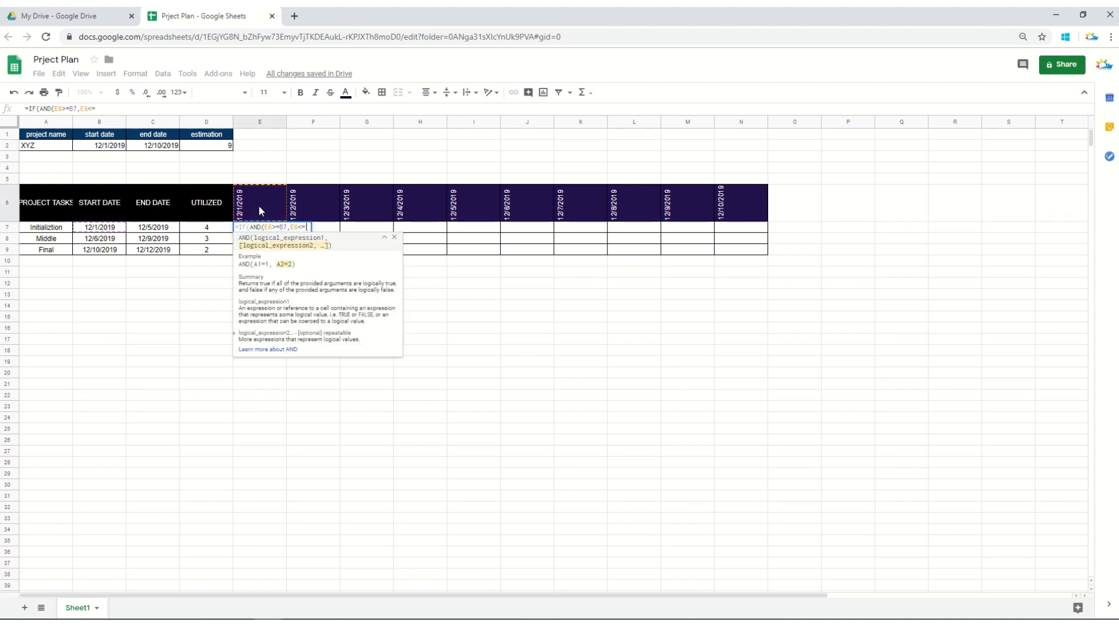
click(158, 230)
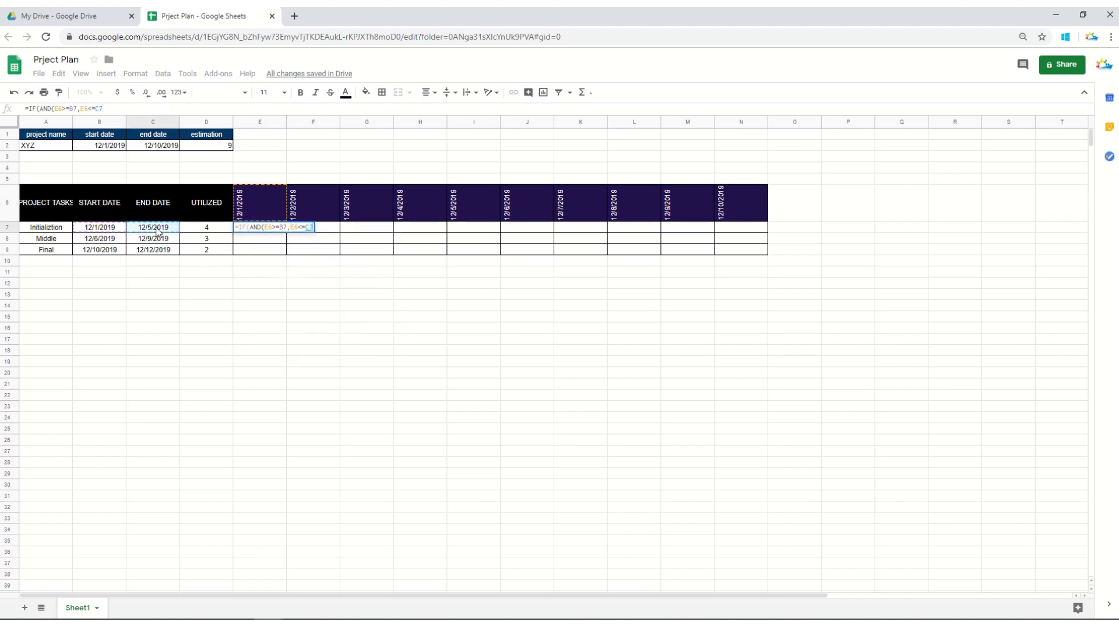
text(,")
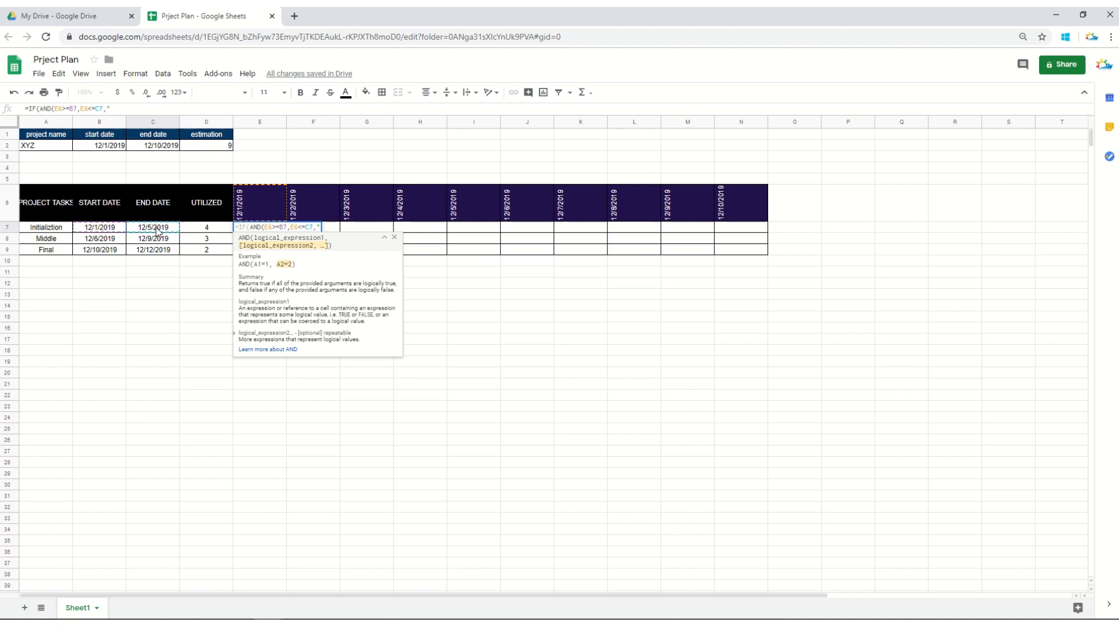
text(on",)
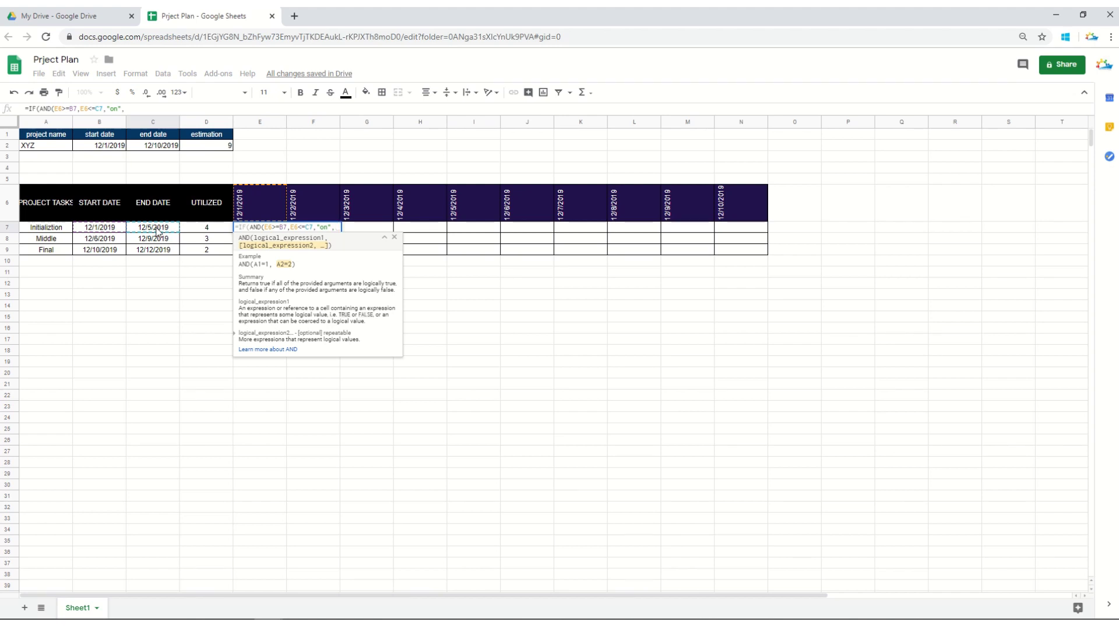
text("")
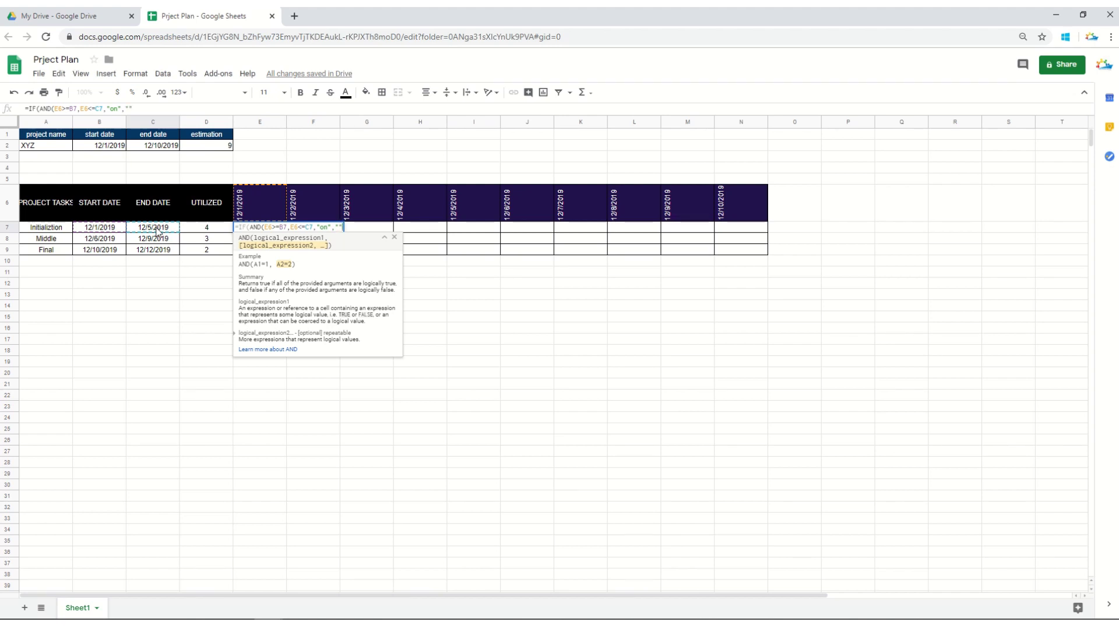
text())
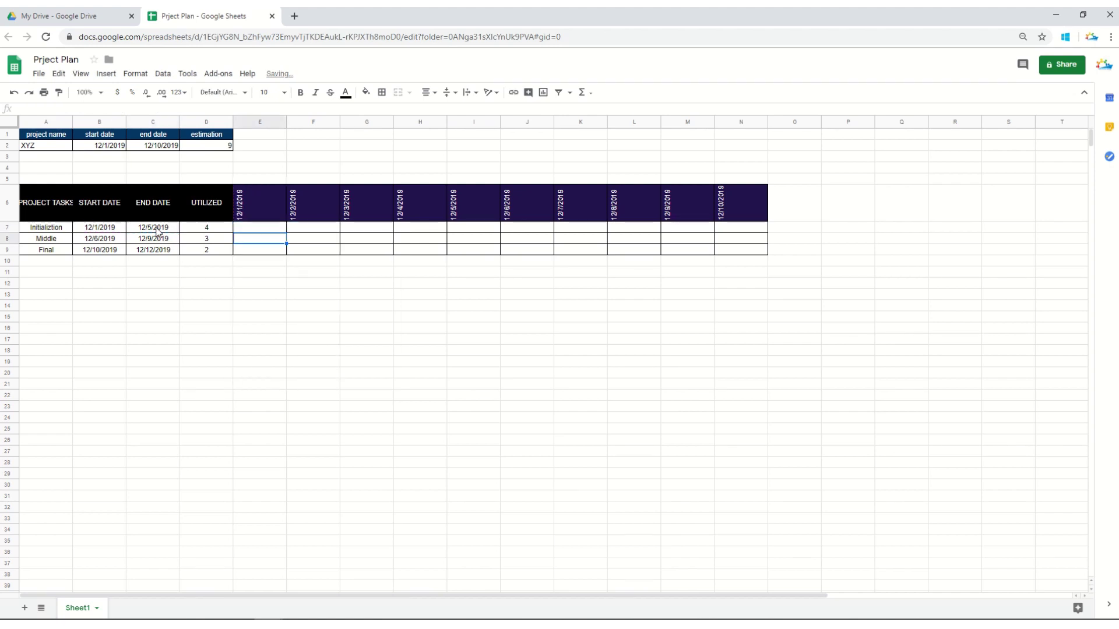
key(Return)
Correct the misplaced closing parentheses in E7's formula.
key(Up)
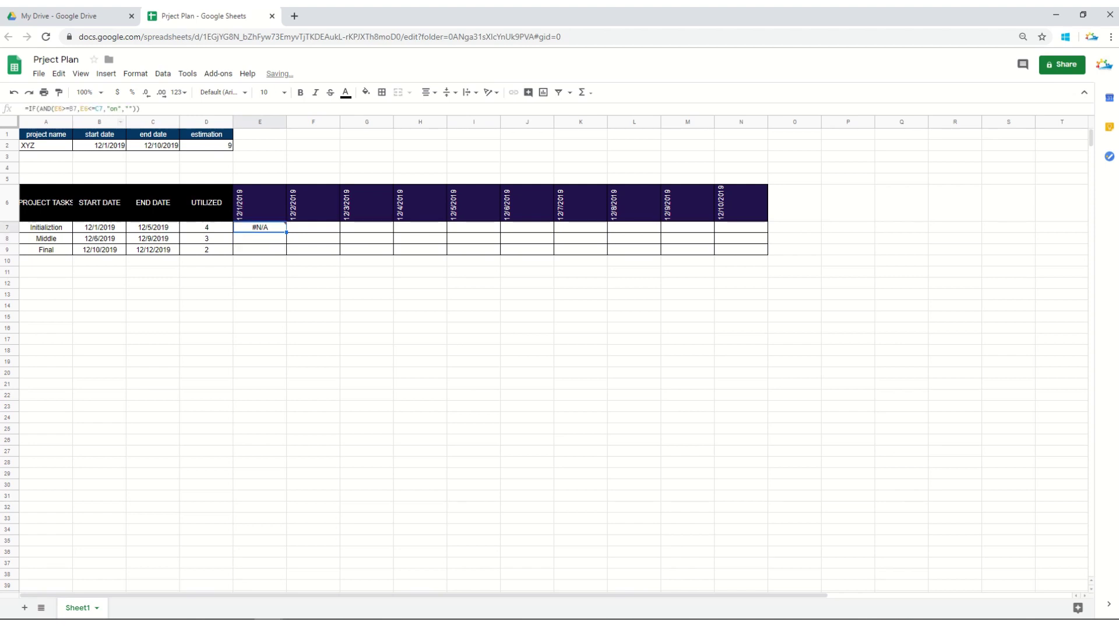
click(103, 108)
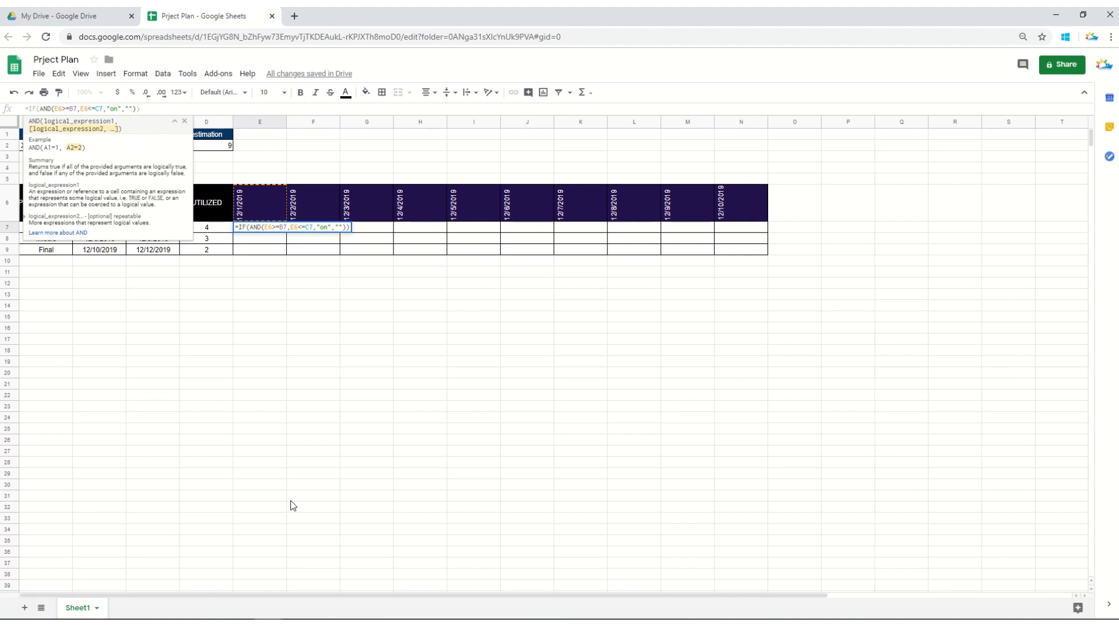
text())
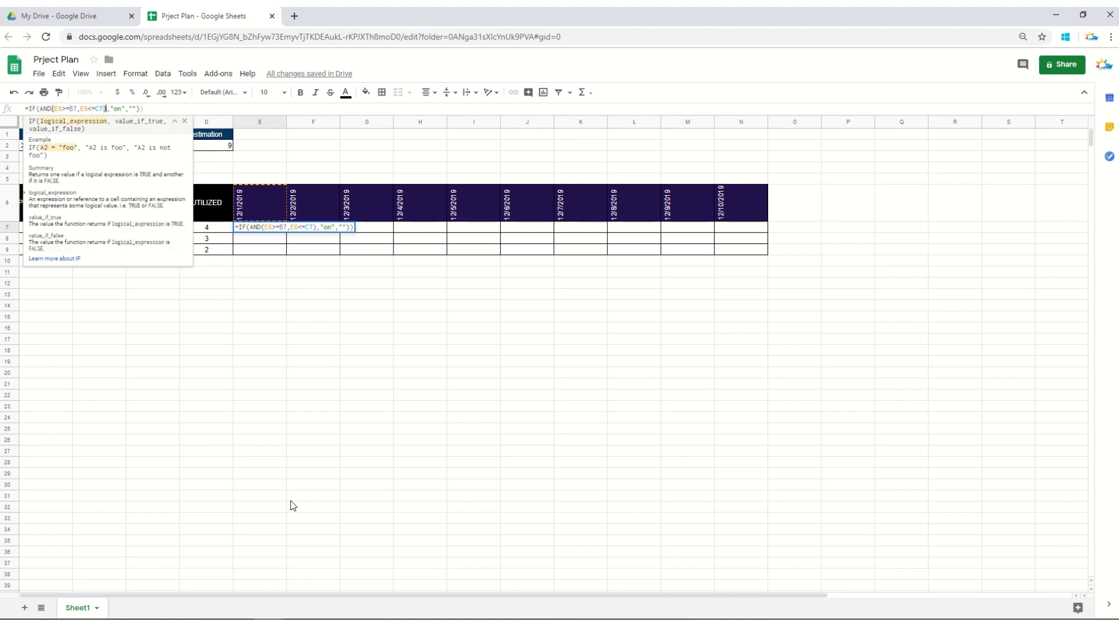
key(Right)
key(Right)
key(Right)
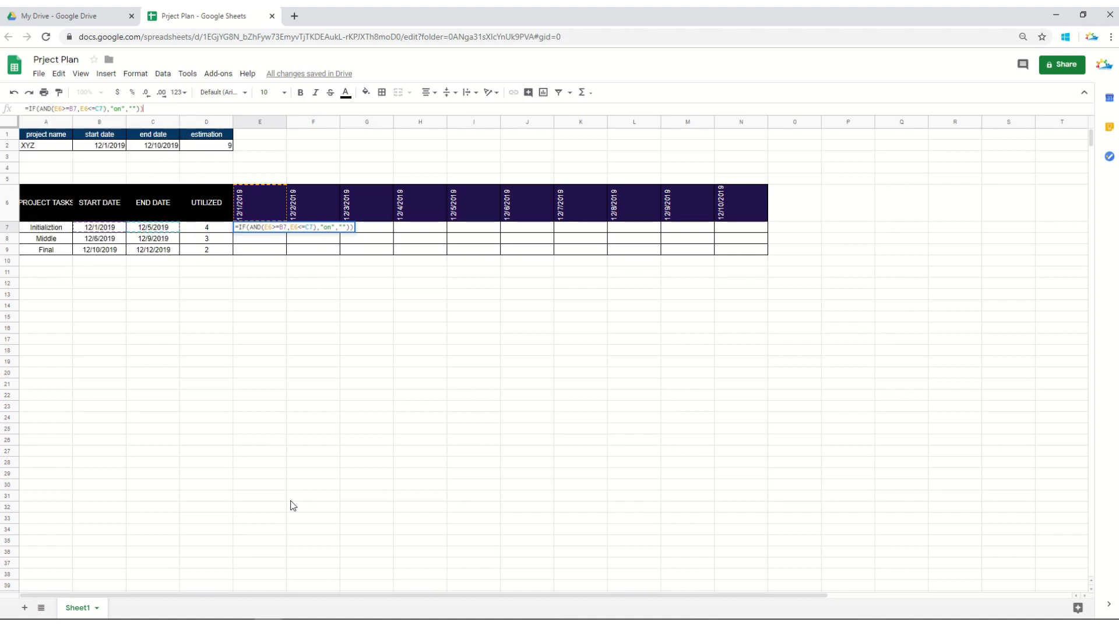
key(BackSpace)
key(Return)
key(Up)
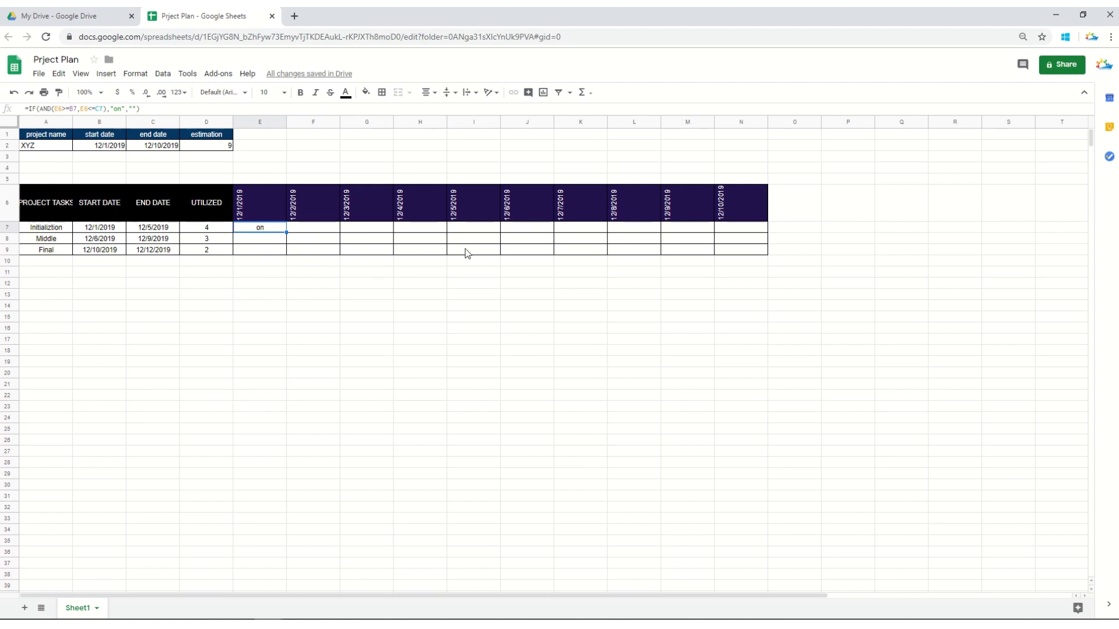
Anchor the references so E7 reads =IF(AND(E$6>=$B7,E$6<=$C7),"on","").
click(57, 109)
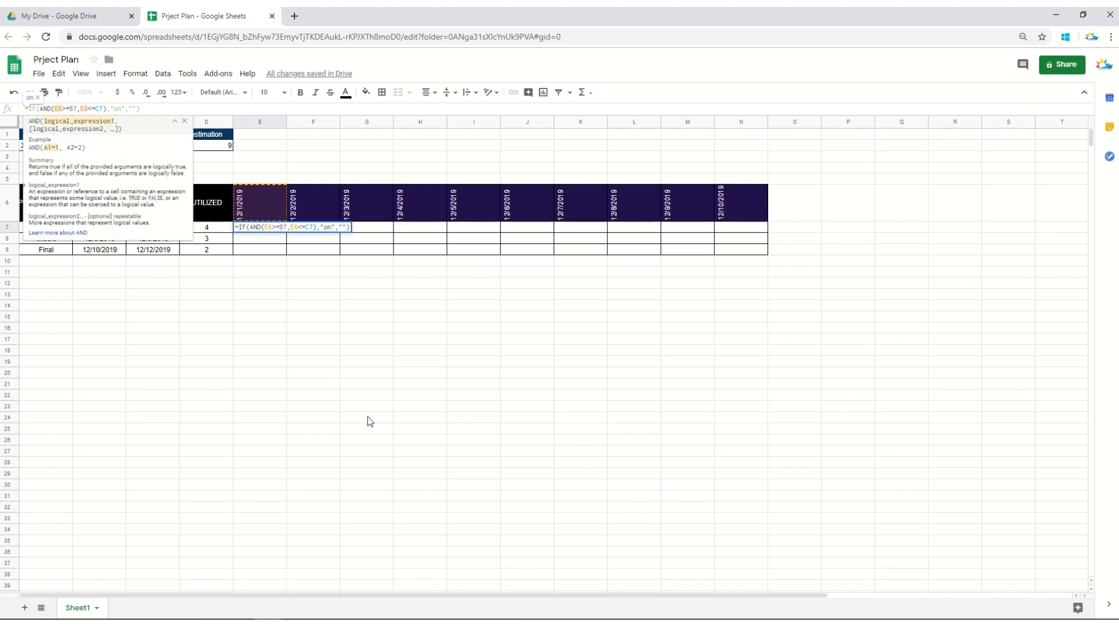
text($)
key(Right)
key(Right)
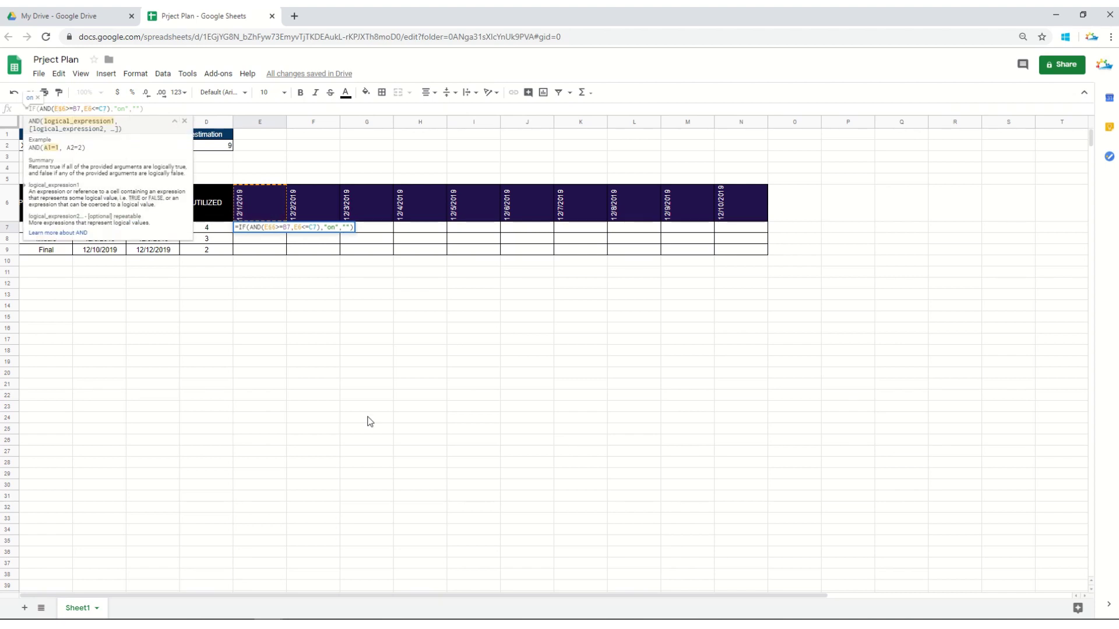
text($)
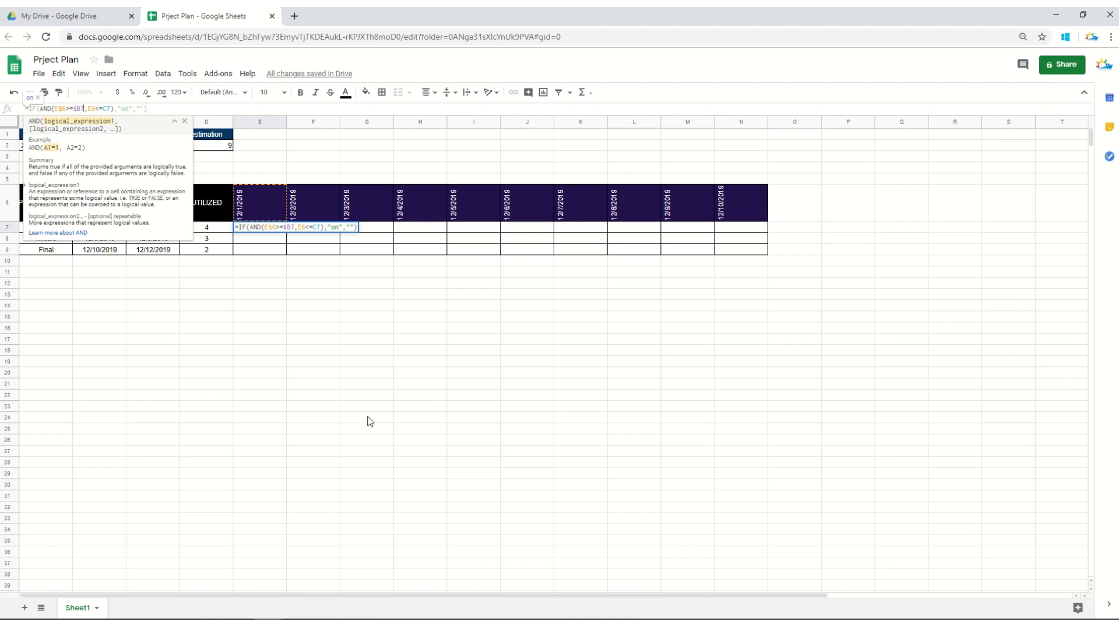
key(Right)
key(Right)
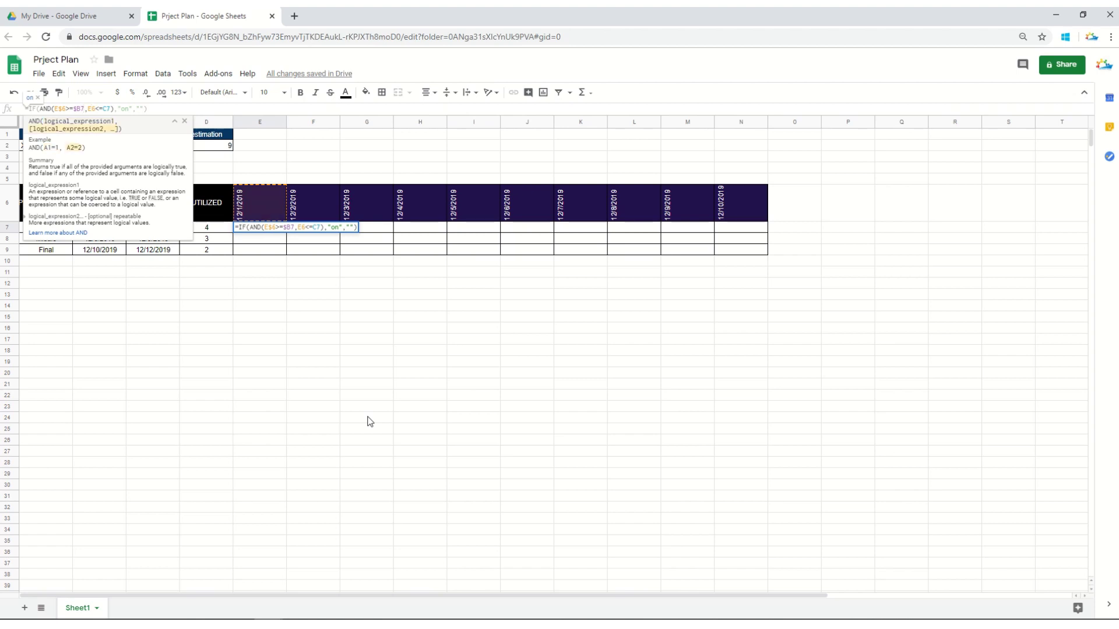
text($)
key(Right)
key(Right)
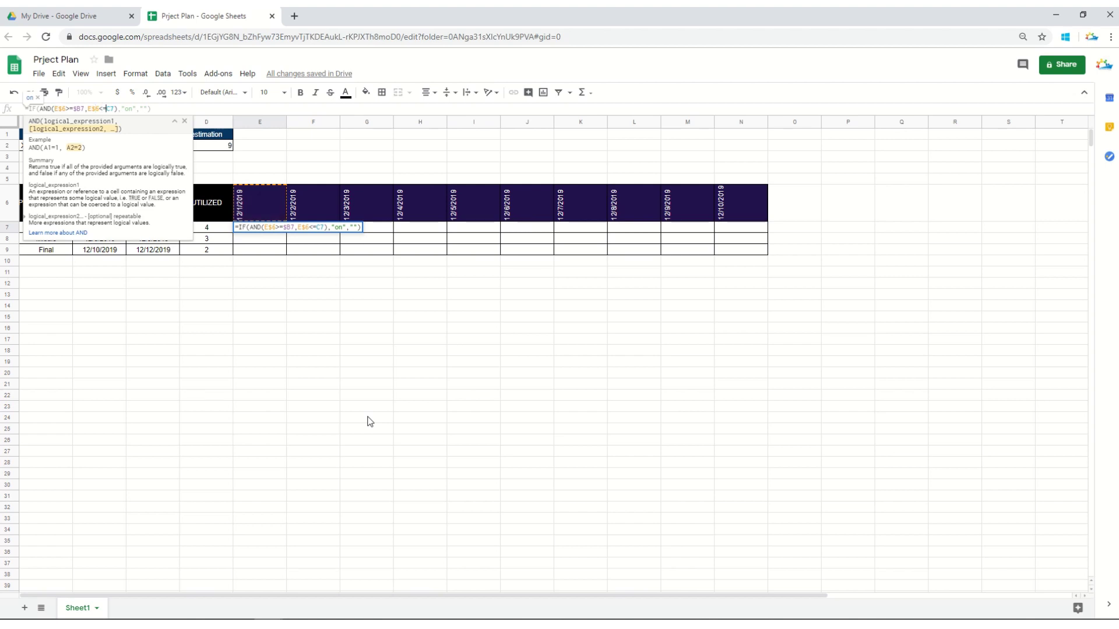
text($)
key(Return)
key(Up)
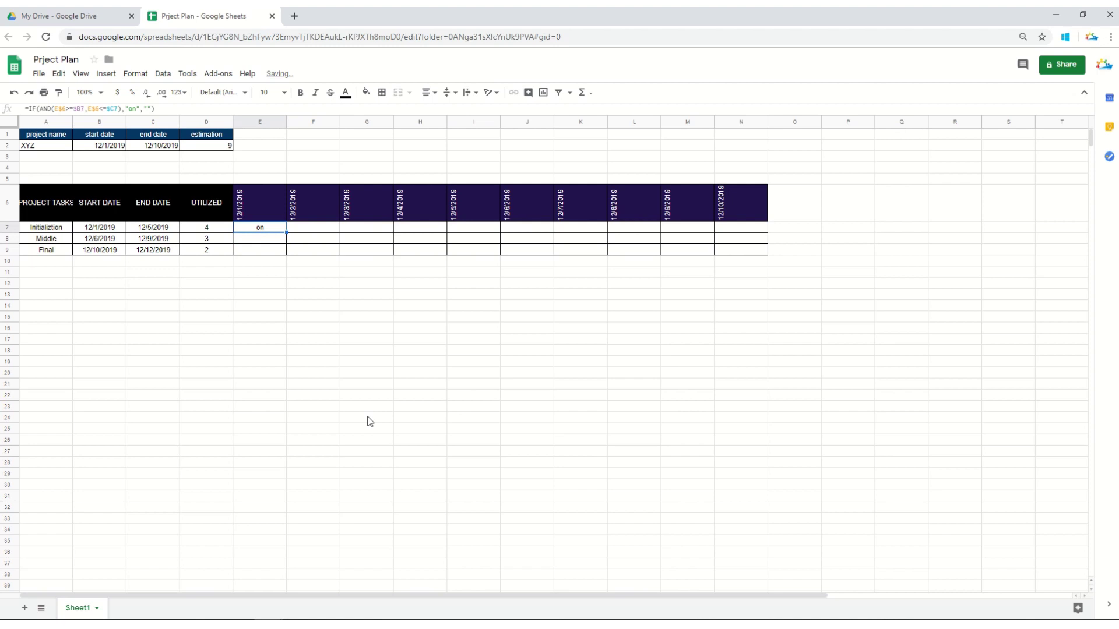
Fill E7's formula across E7:N9 and verify the copy in G8.
drag(286, 227, 767, 253)
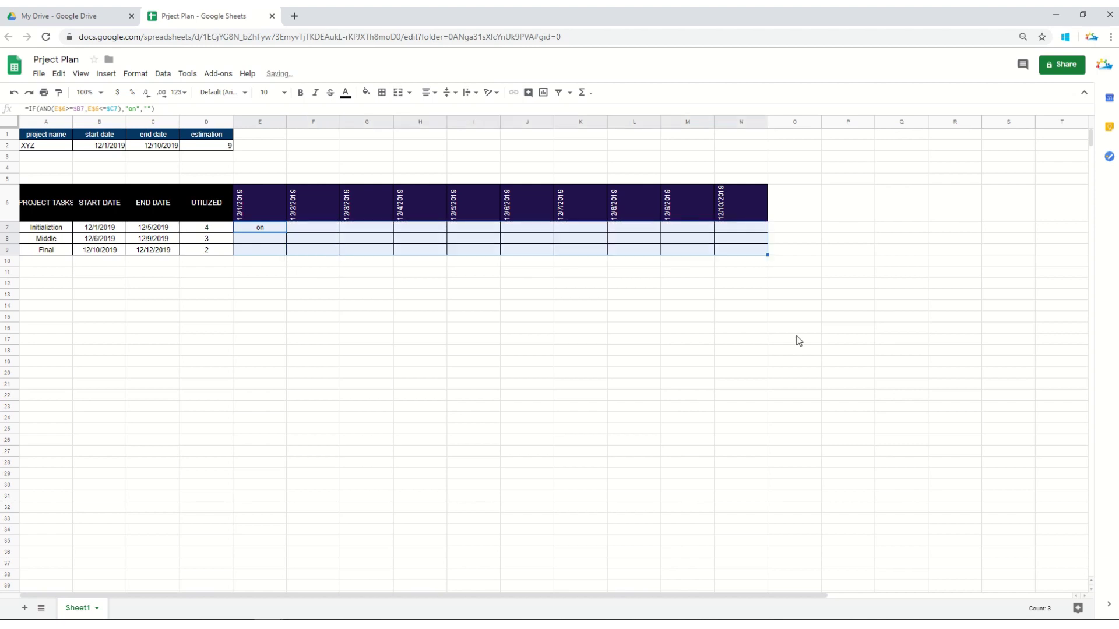
click(369, 242)
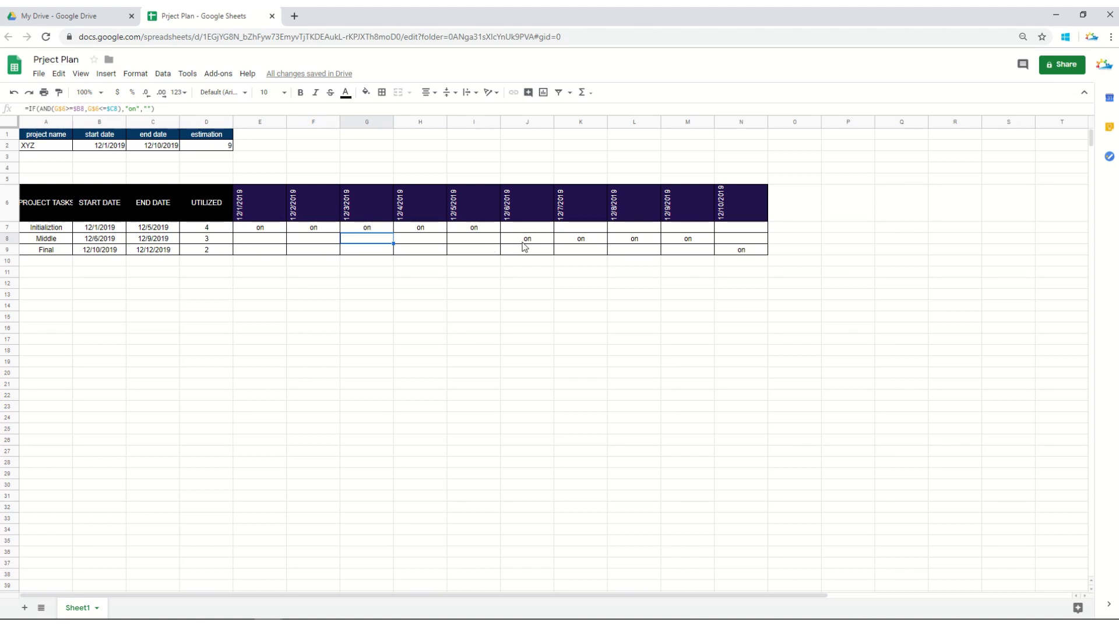
Set the Middle task's utilized days in D8 to 2, after trying 4.
click(216, 243)
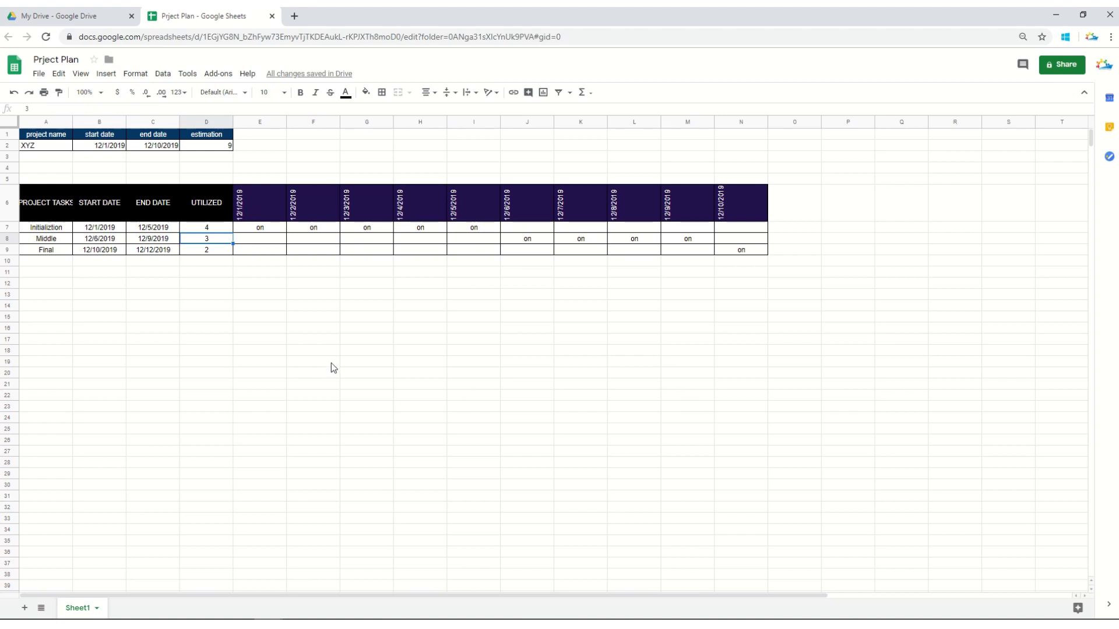
text(4)
key(Return)
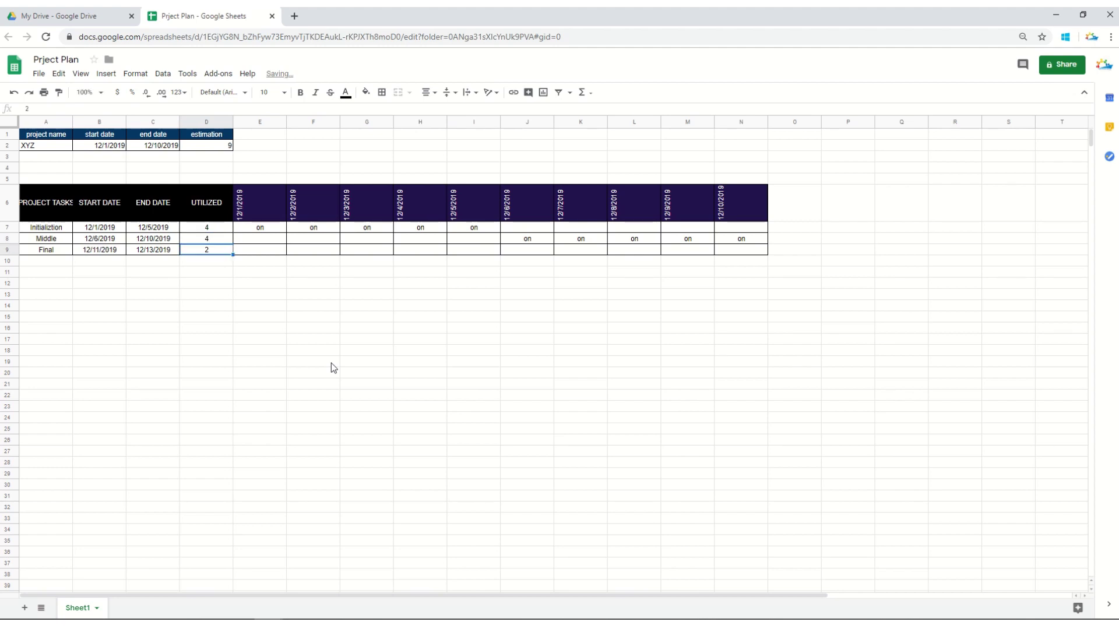
key(Up)
text(2)
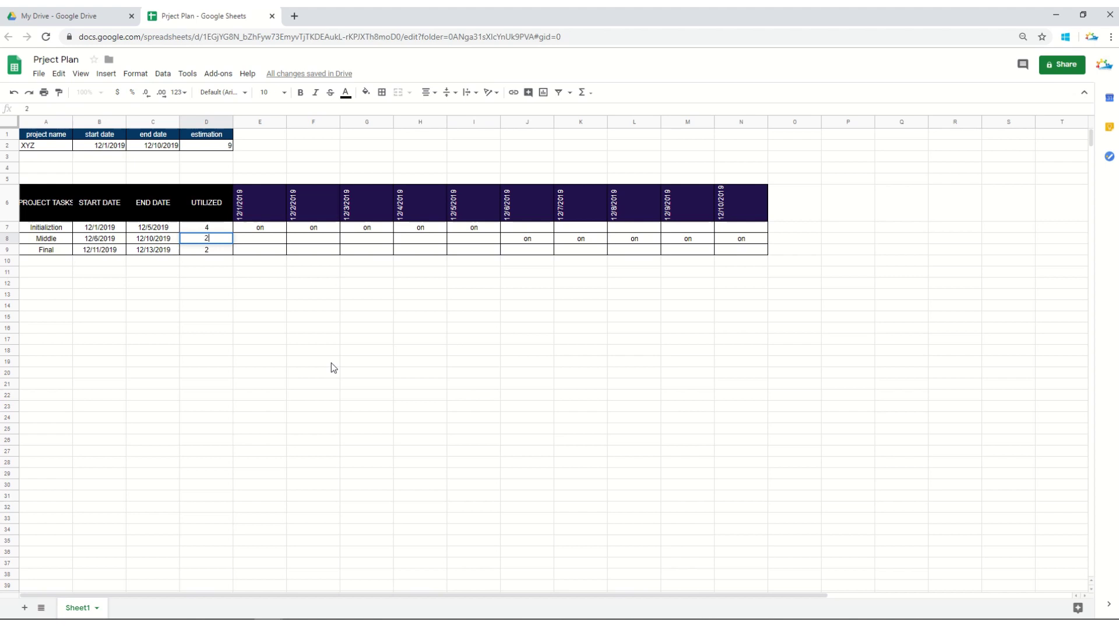
key(Return)
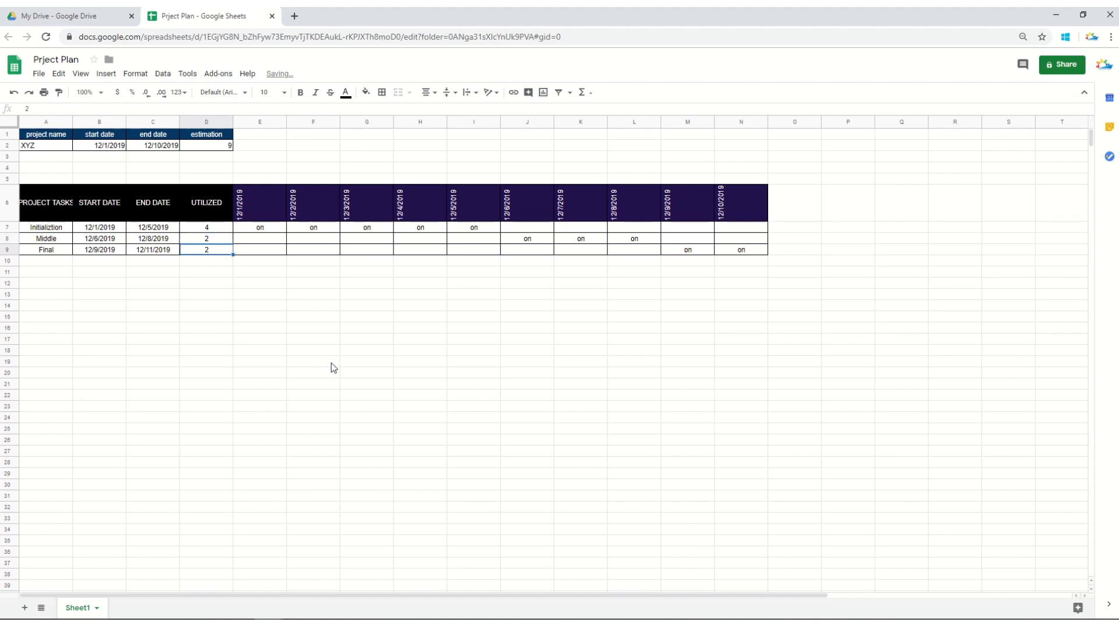
key(Up)
Make Middle's start date in B8 =C7+1 so it begins 12/6/2019.
key(Left)
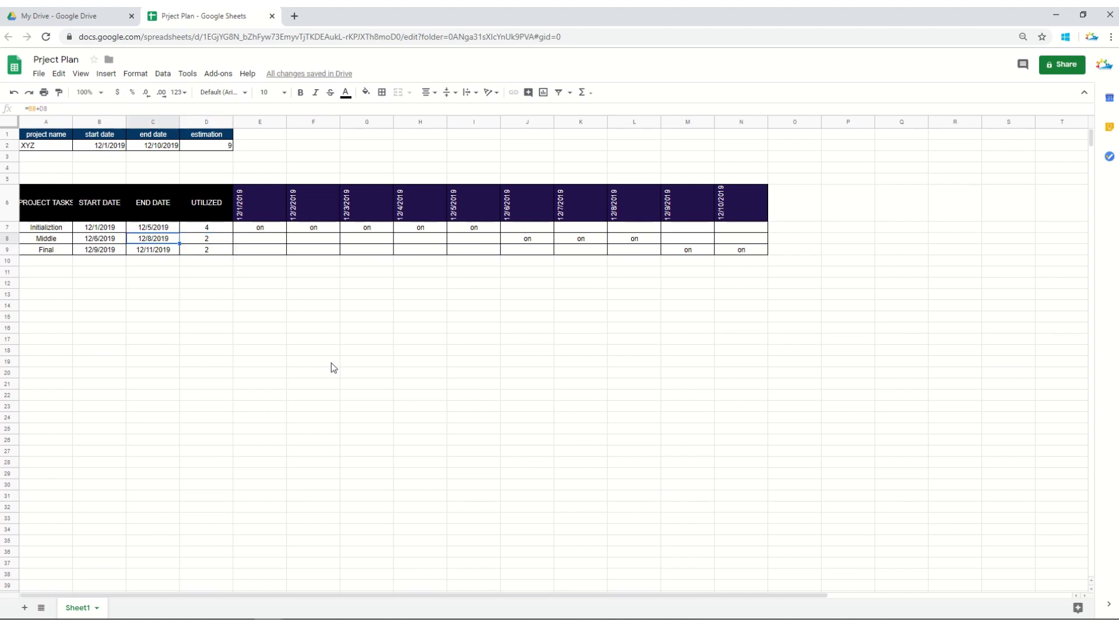
key(Left)
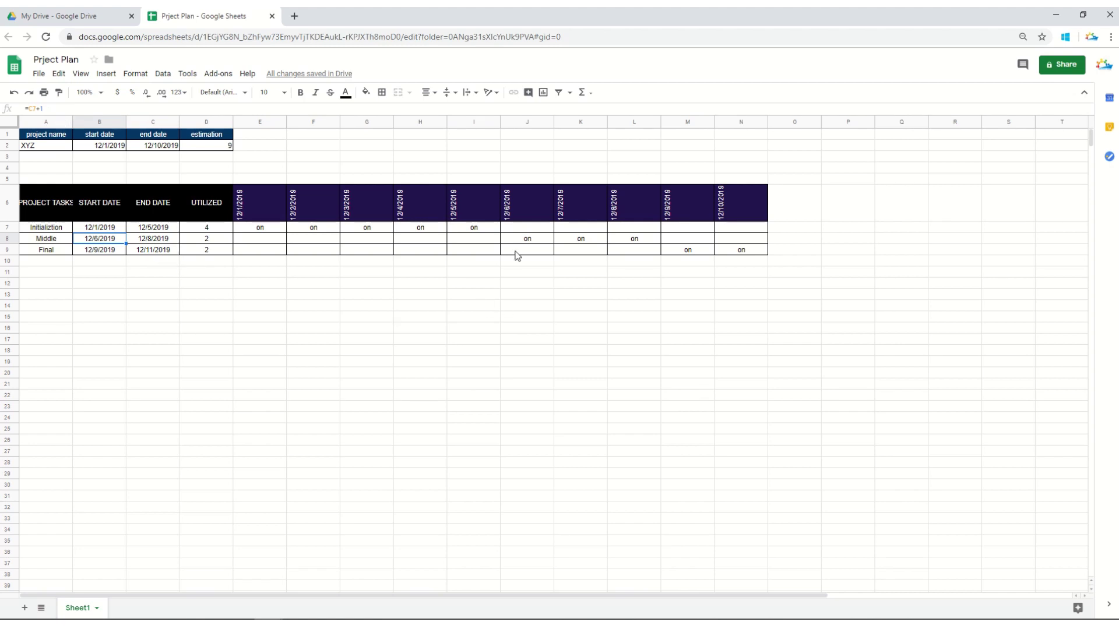
click(152, 109)
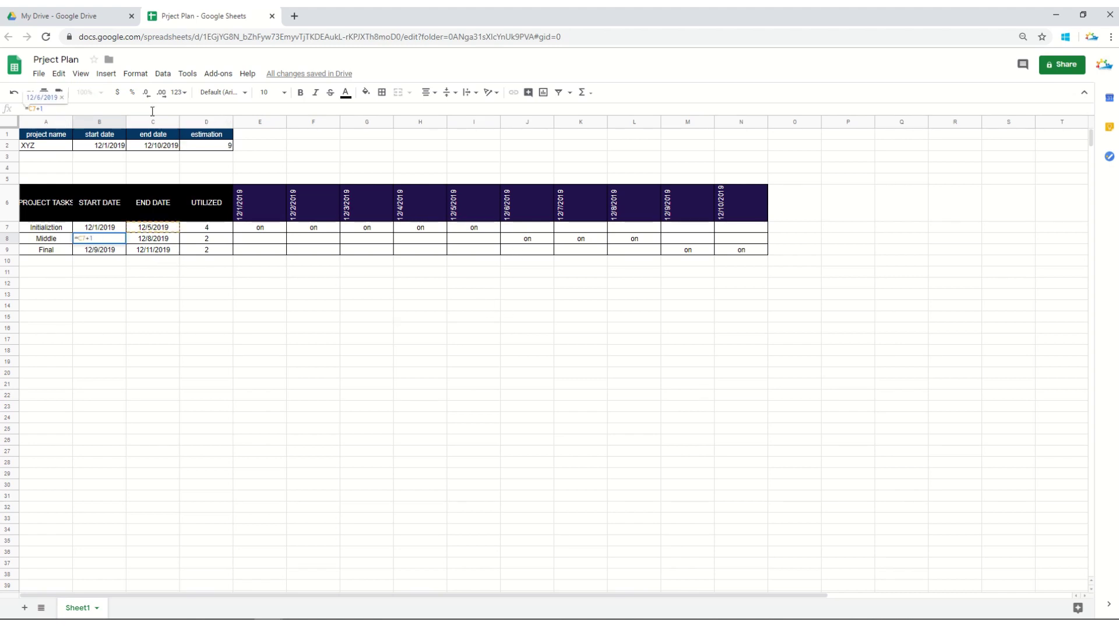
key(BackSpace)
key(BackSpace)
key(Return)
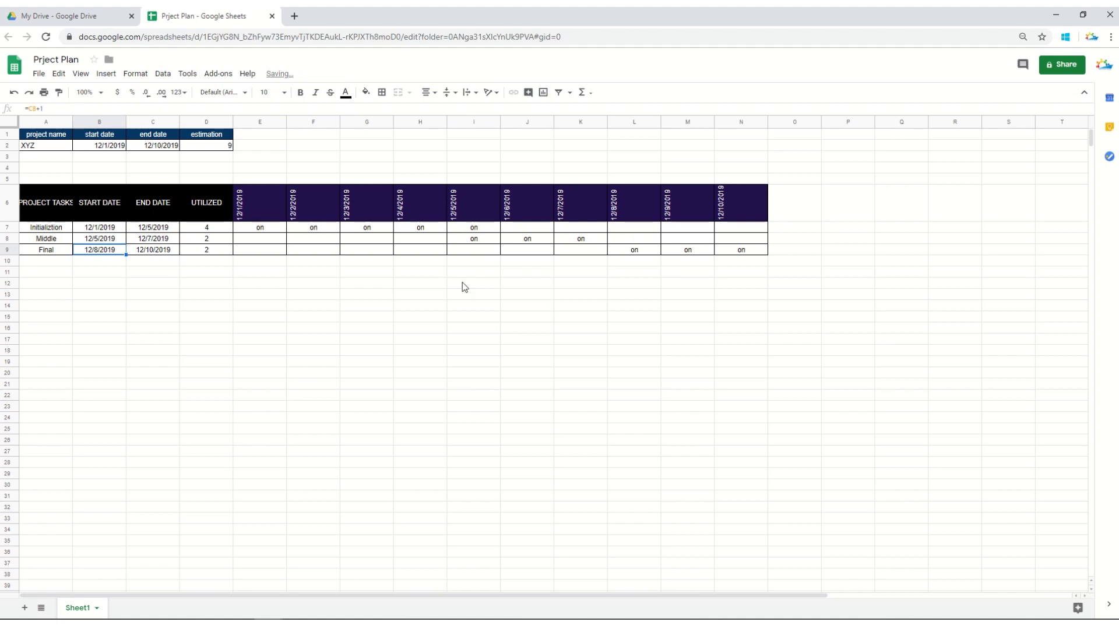
click(93, 238)
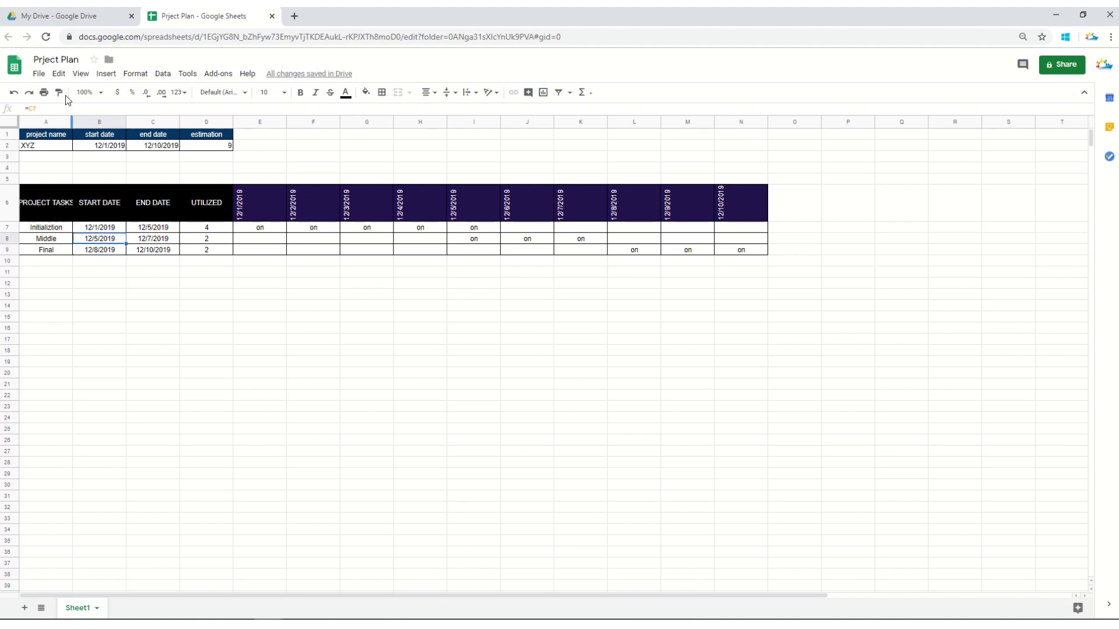
click(66, 109)
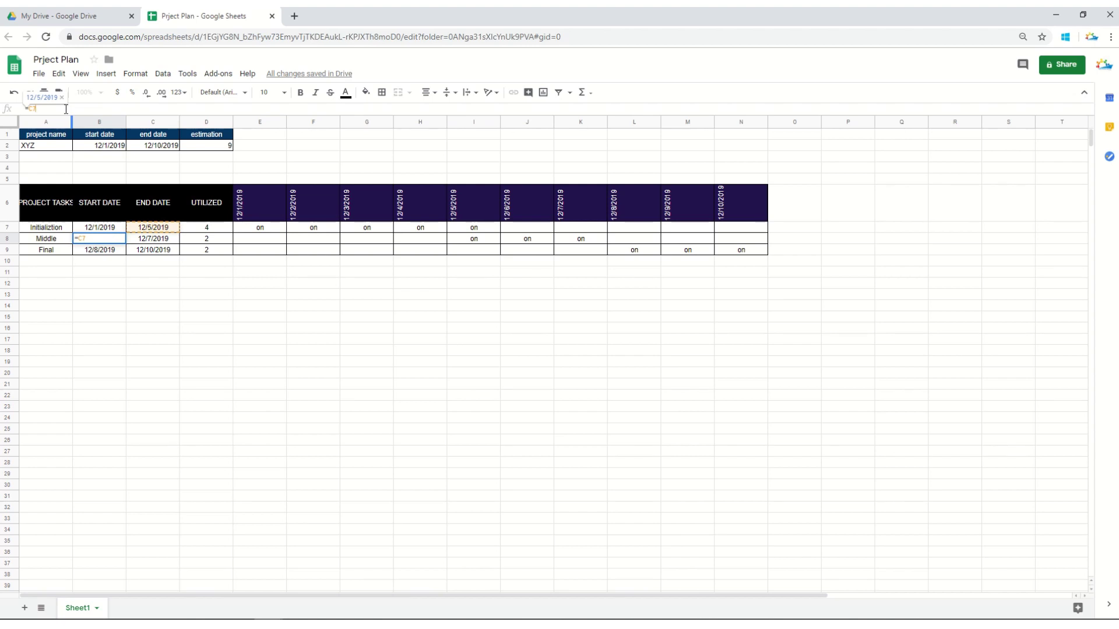
text(+1)
key(Return)
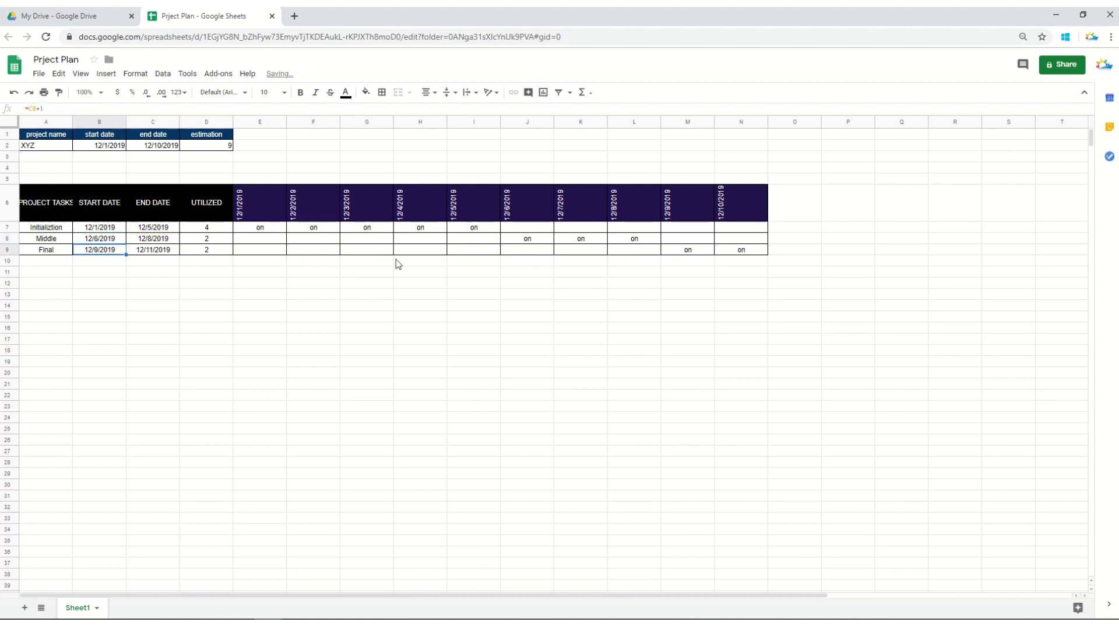
Check the formulas in J8 and I8, then select the grid E7:N9.
click(532, 240)
click(477, 241)
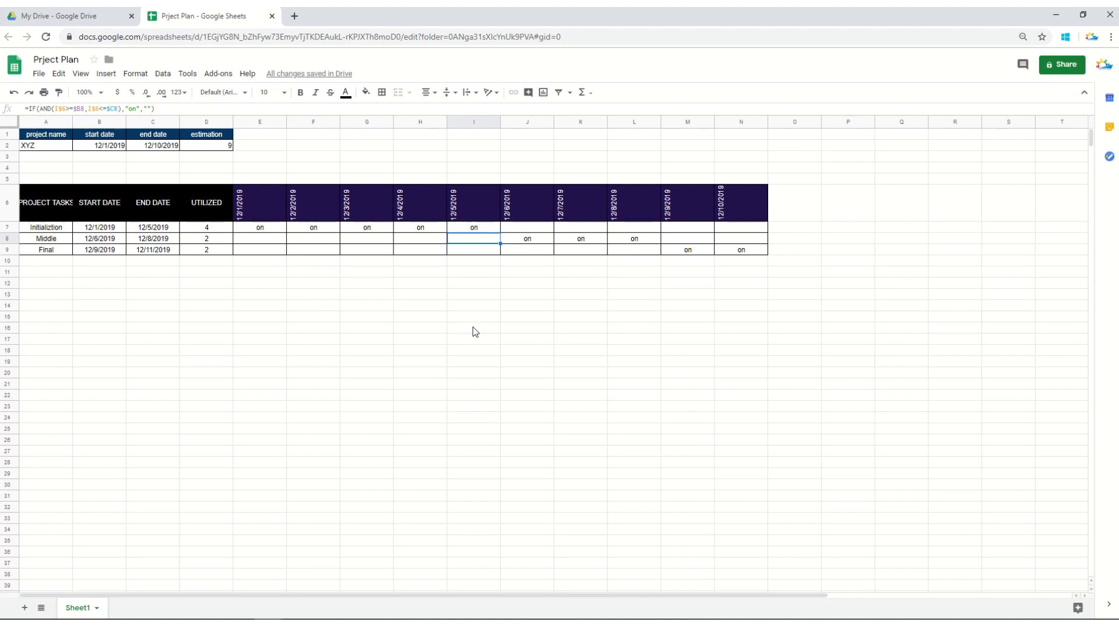
click(260, 228)
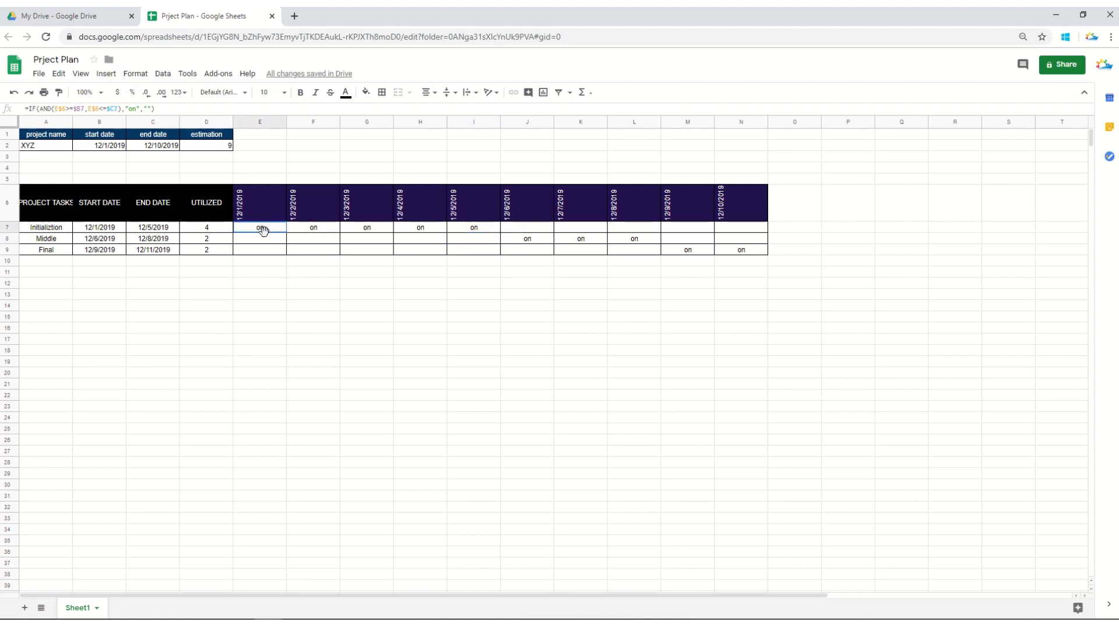
drag(286, 251, 742, 253)
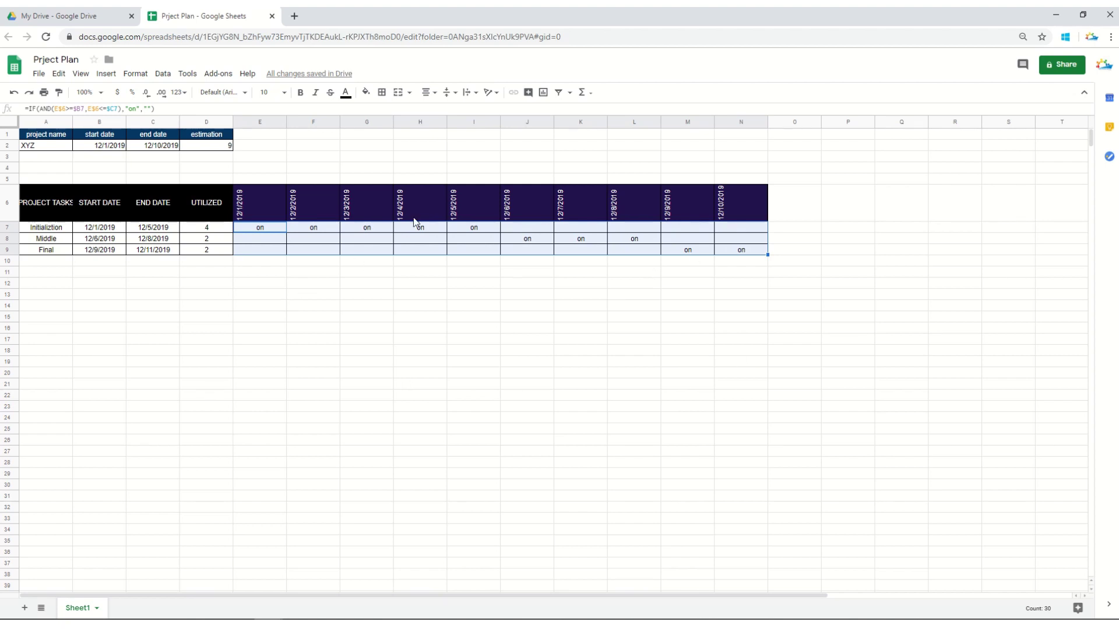
Add an 'Is not empty' conditional formatting rule on E7:N9 with dark teal fill.
click(144, 74)
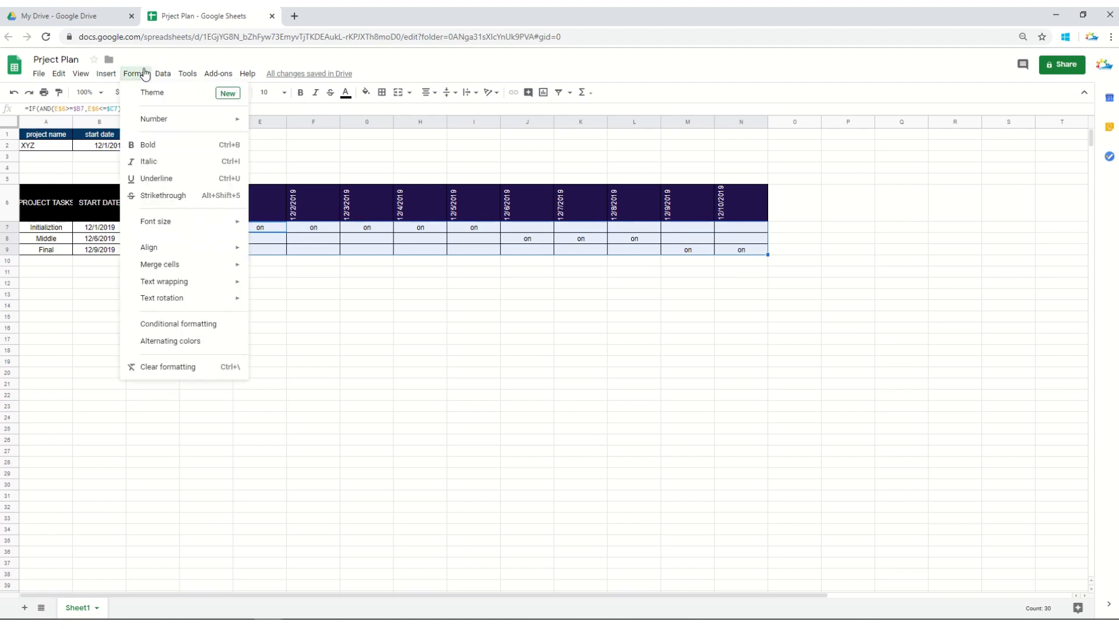
click(184, 330)
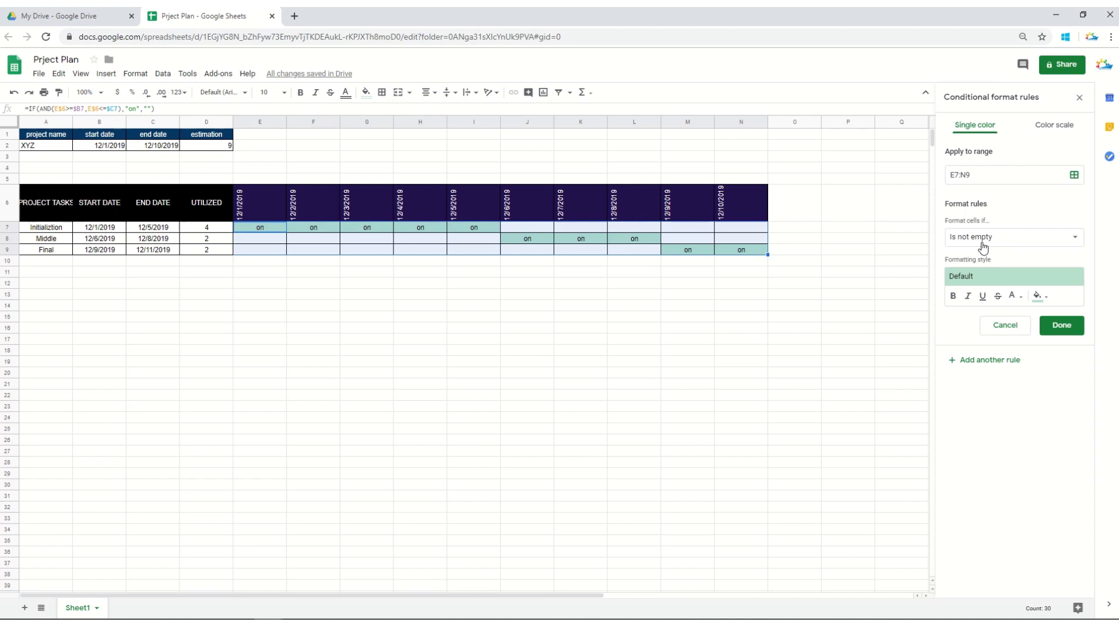
click(1048, 301)
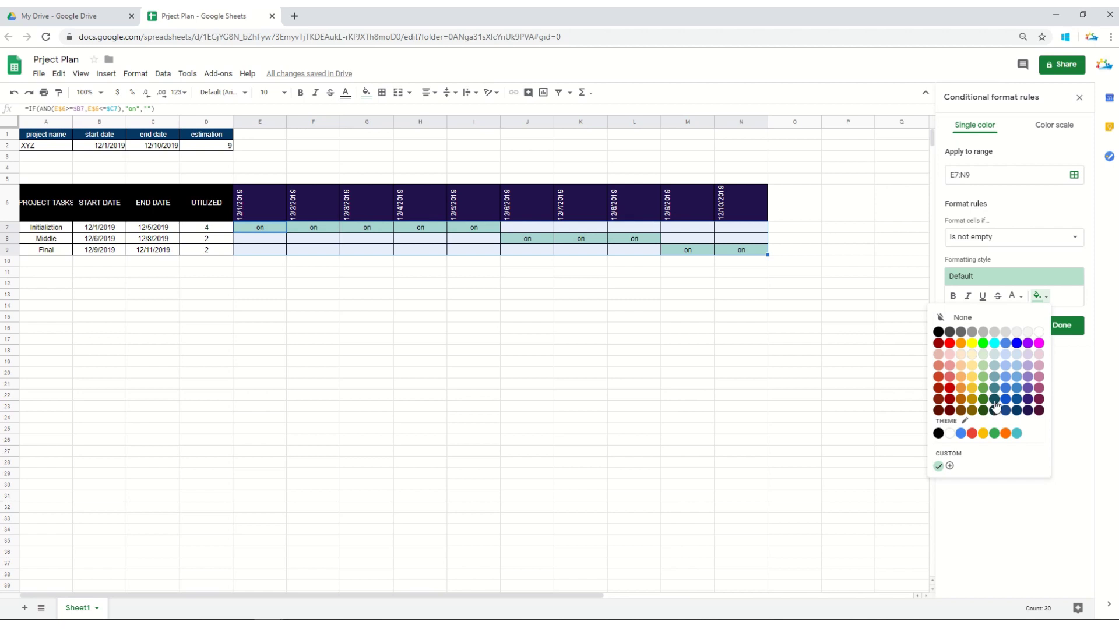
click(983, 343)
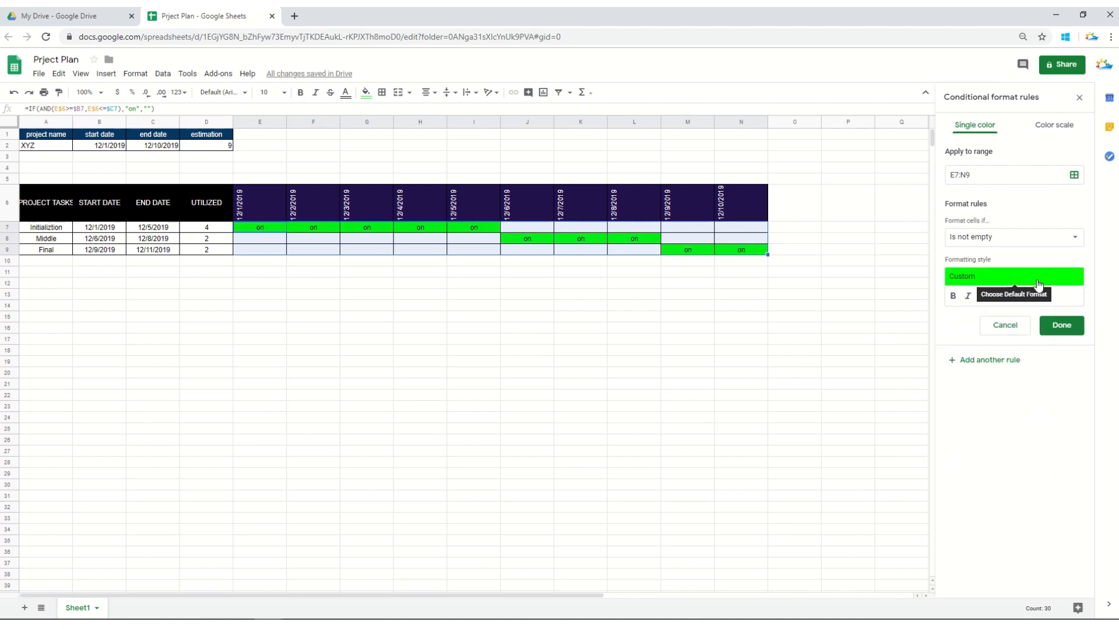
click(1051, 299)
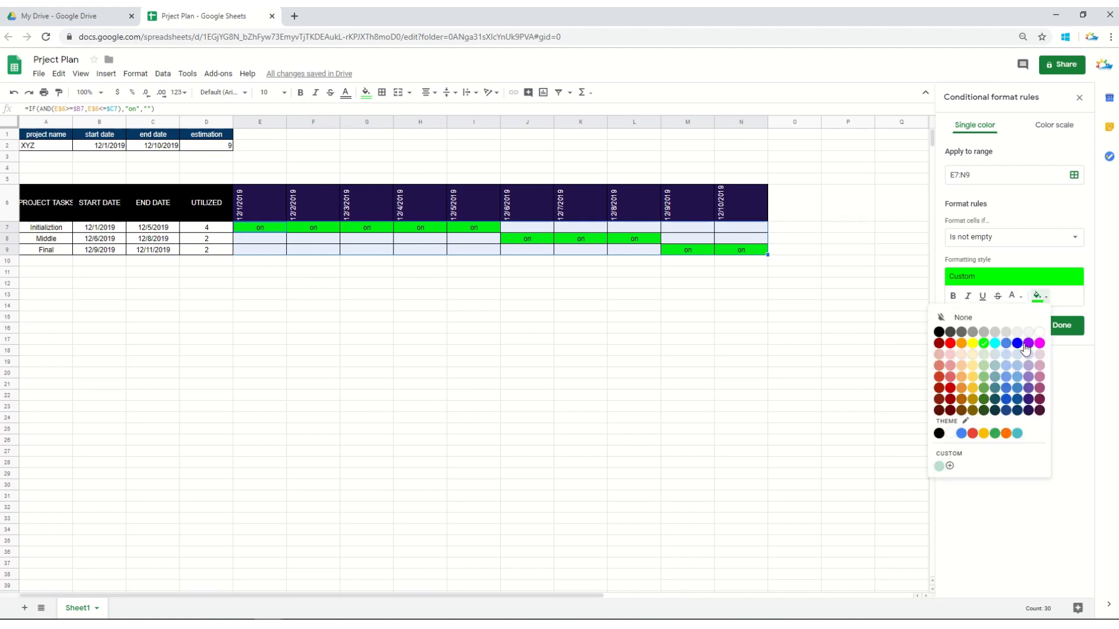
click(1005, 410)
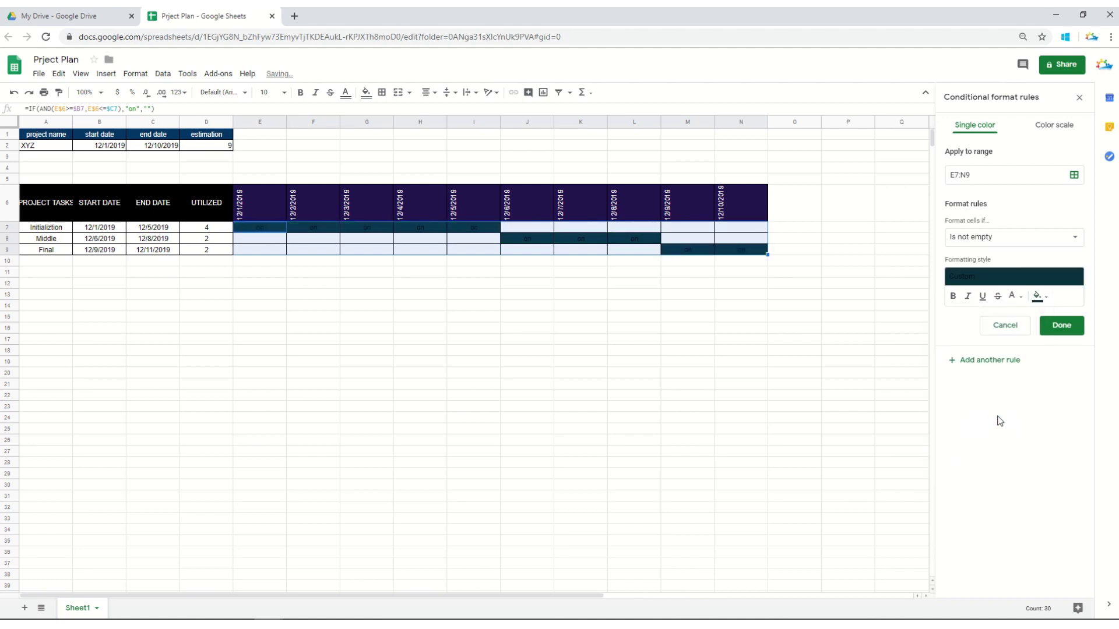
click(1074, 325)
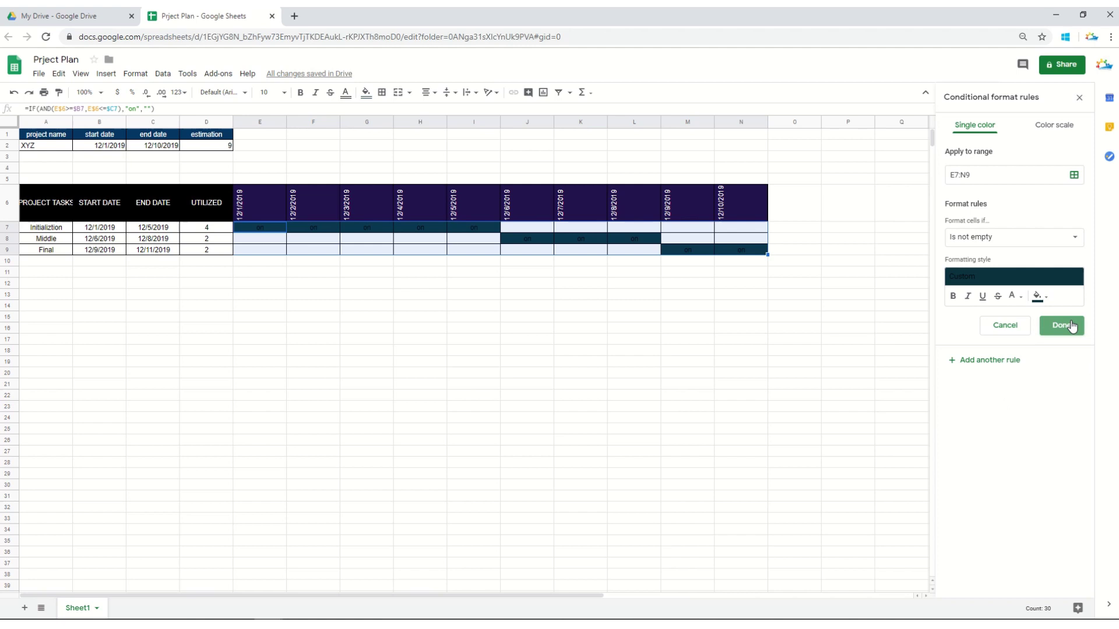
Colour the 'on' text in E7:N9 dark teal so the bars look solid.
click(274, 306)
click(44, 201)
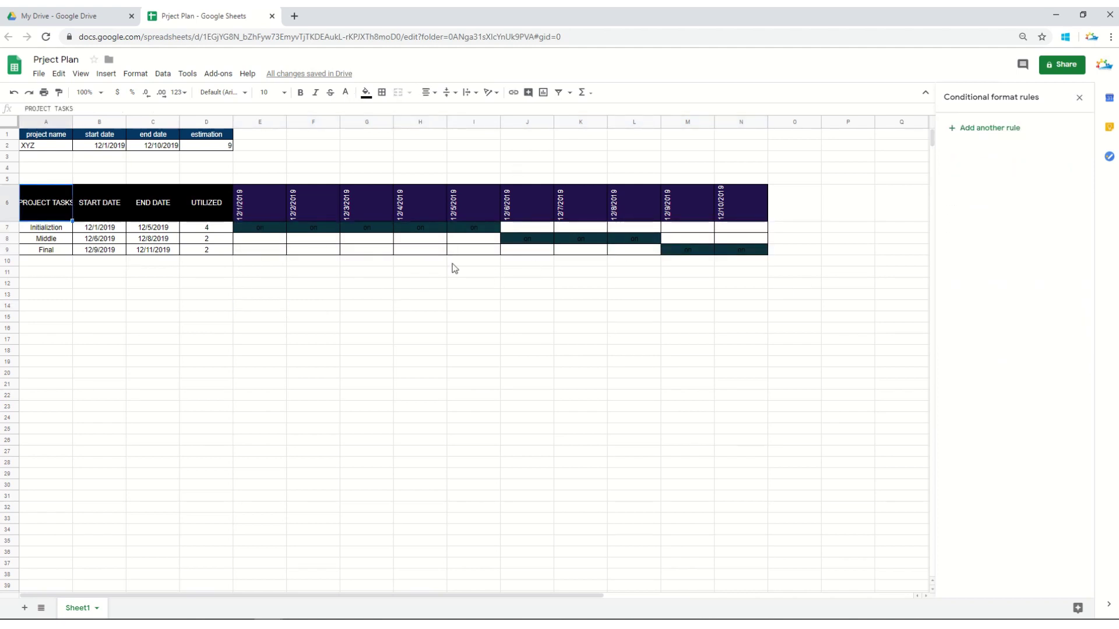
click(274, 229)
drag(294, 240, 743, 257)
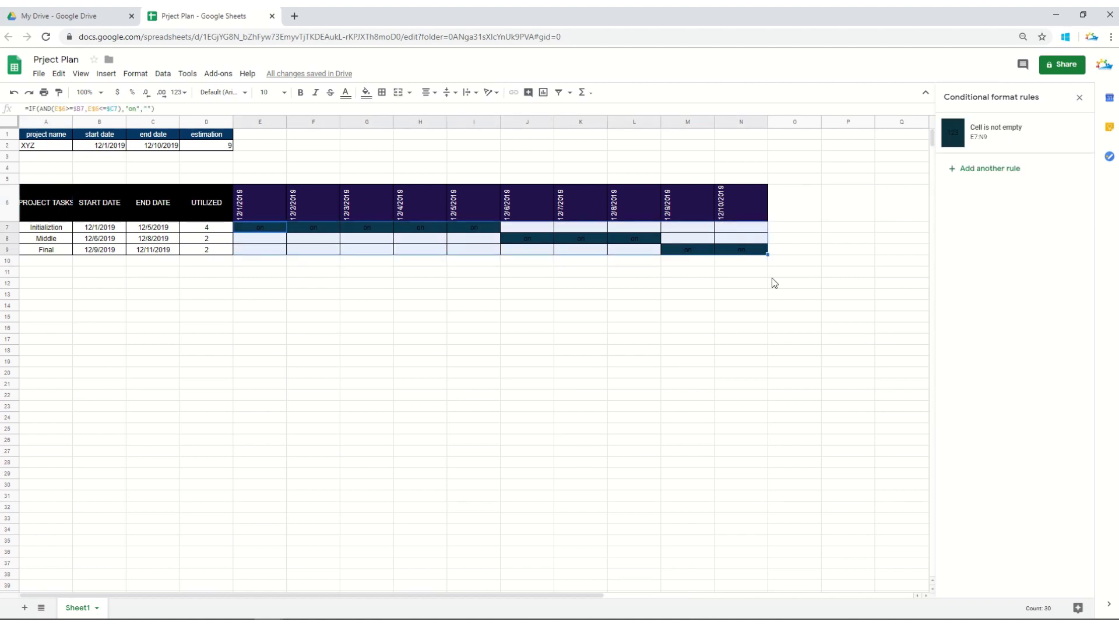
click(346, 92)
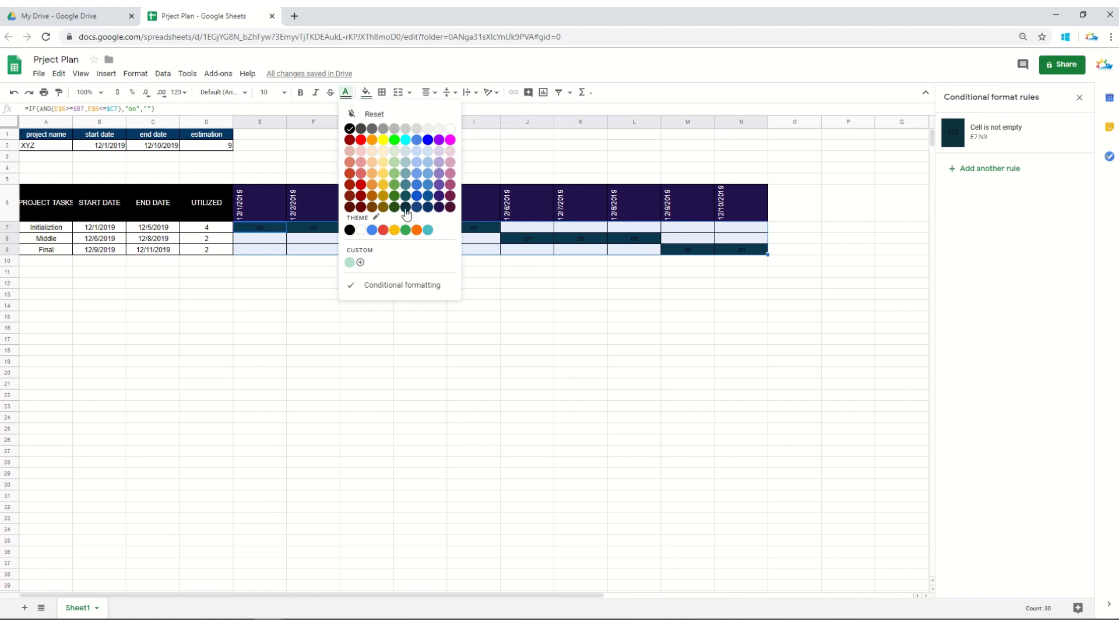
click(406, 208)
click(332, 299)
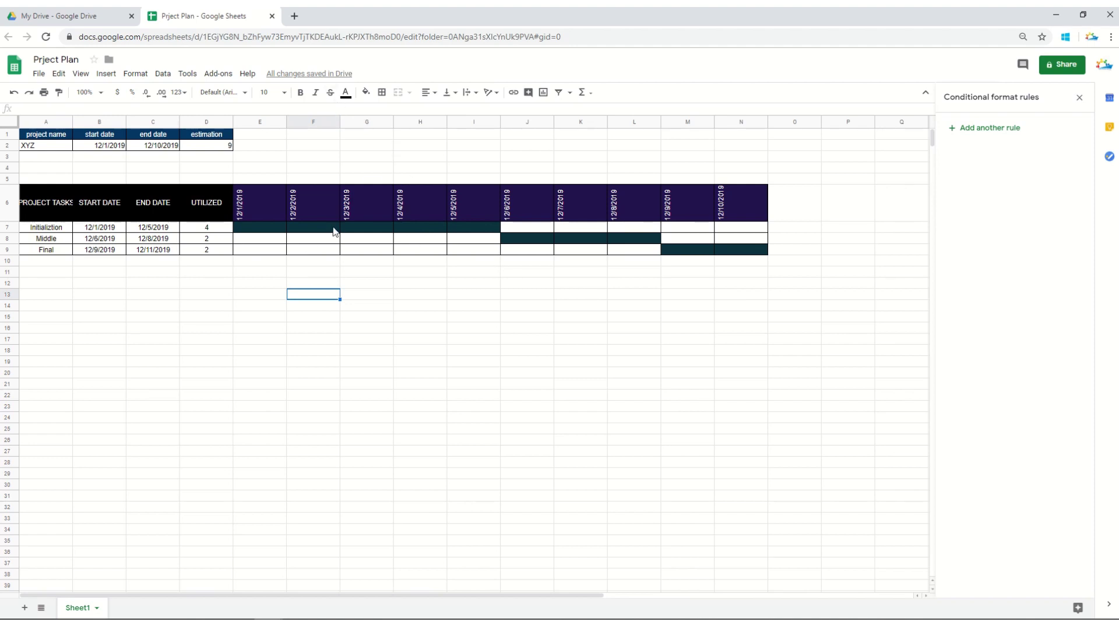
Try 3 days for Initialization and set Final's utilized days to 2.
click(34, 207)
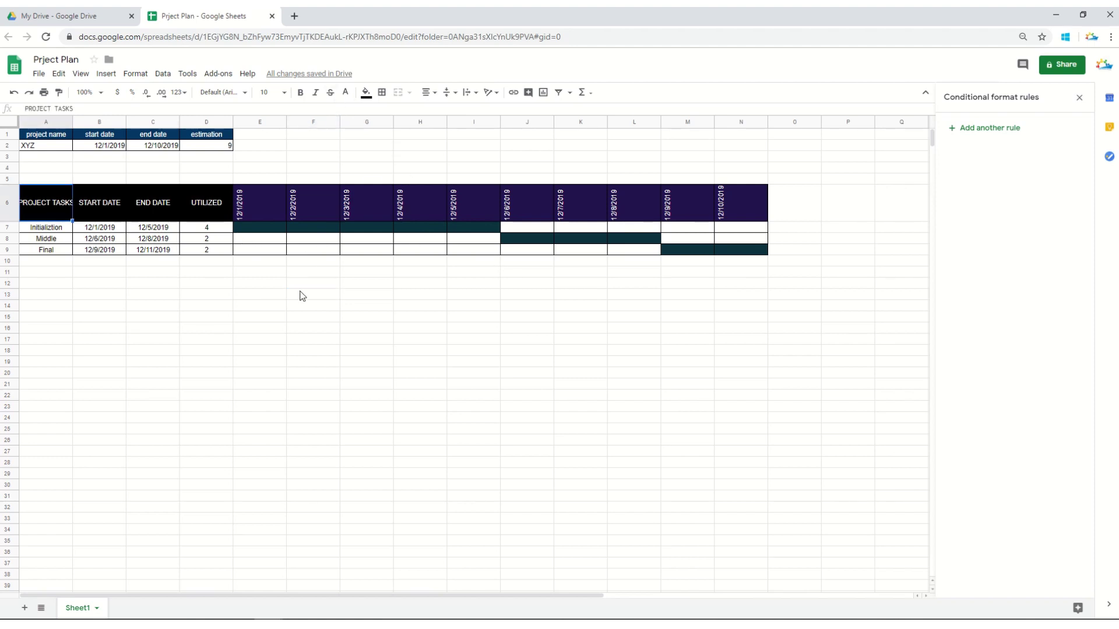
click(215, 232)
text(3)
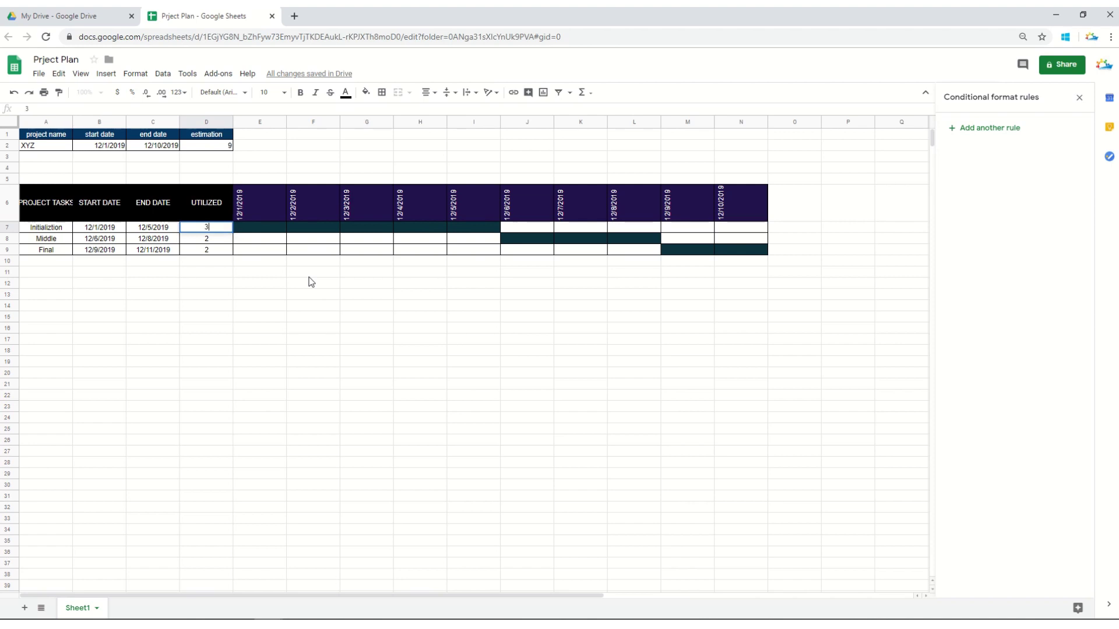
key(Return)
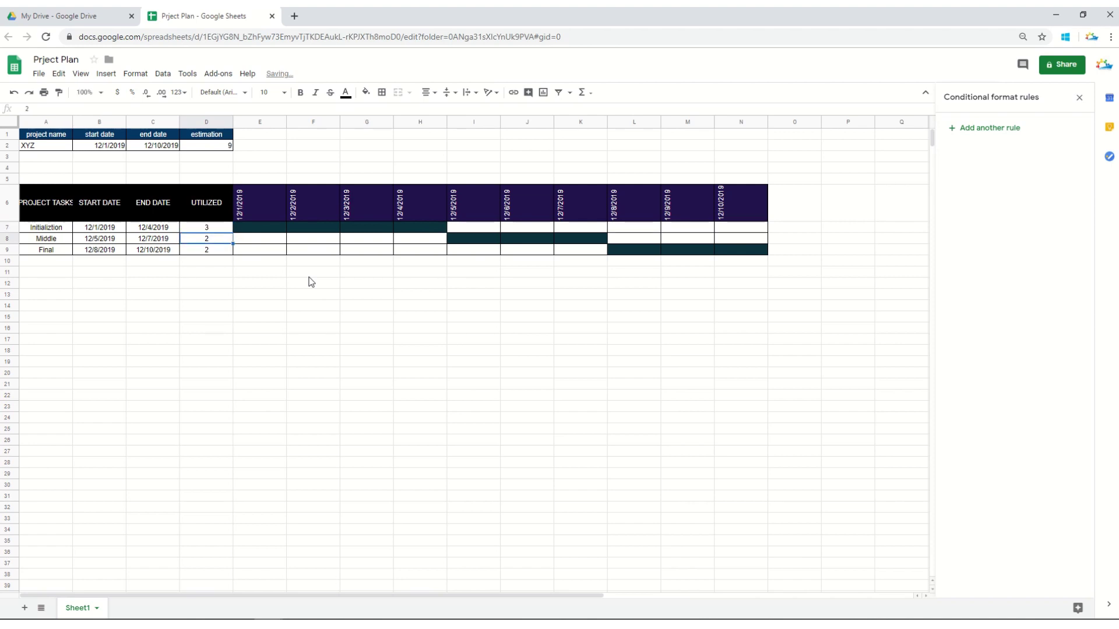
click(206, 253)
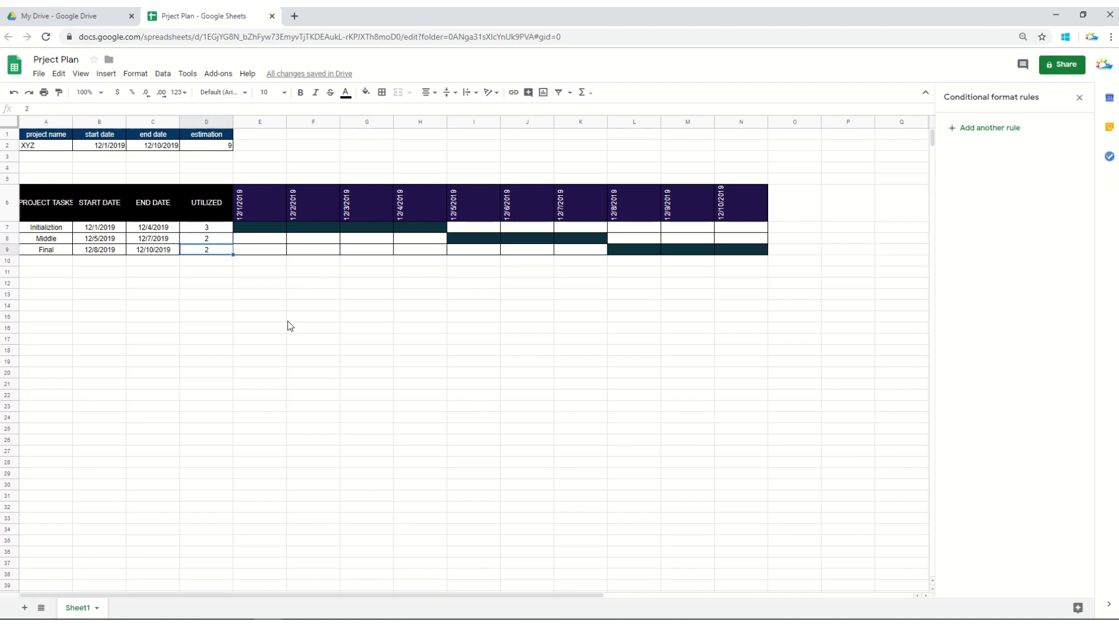
text(4)
key(Return)
key(Up)
text(2)
key(Return)
Set Initialization to 4 and Middle to 3 utilized days.
key(Up)
key(Up)
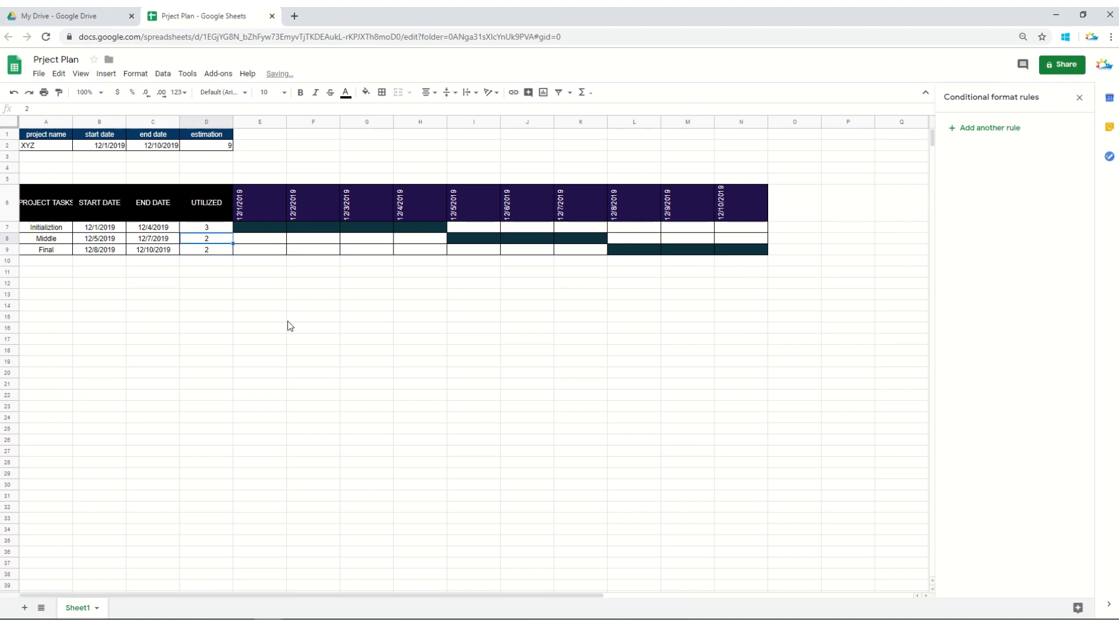
text(1)
key(Return)
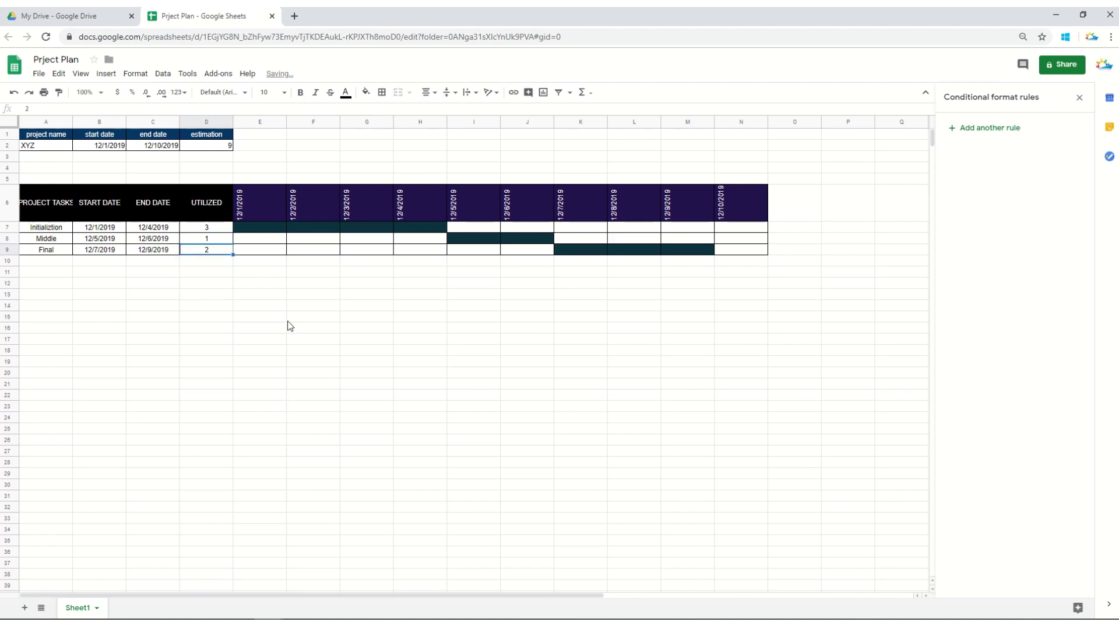
key(Up)
key(Up)
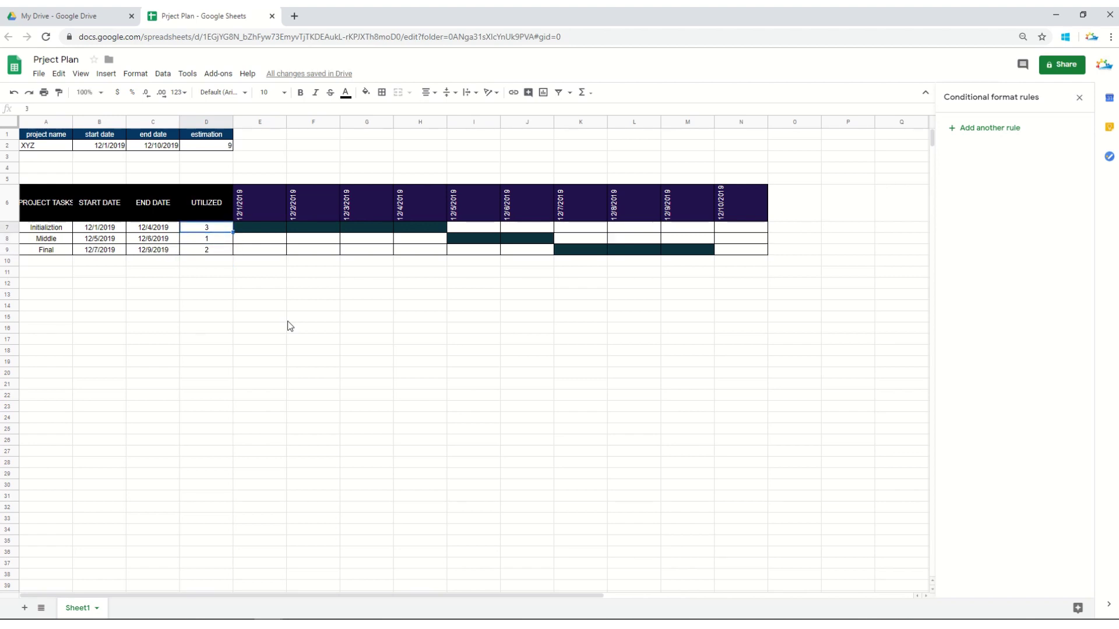
text(2)
key(Return)
key(Up)
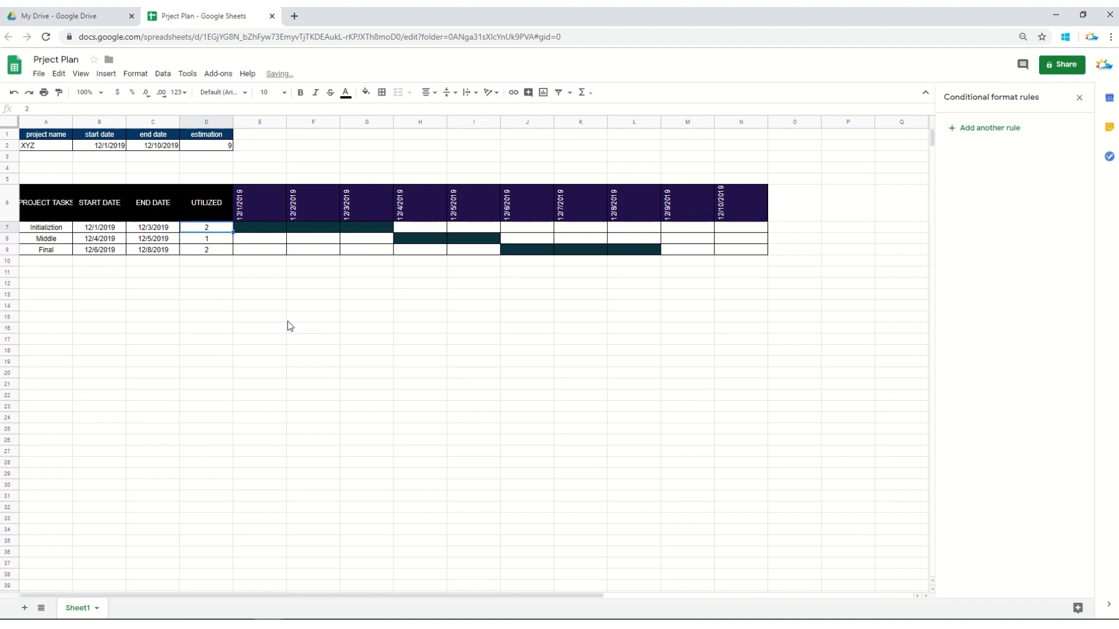
text(4)
key(Return)
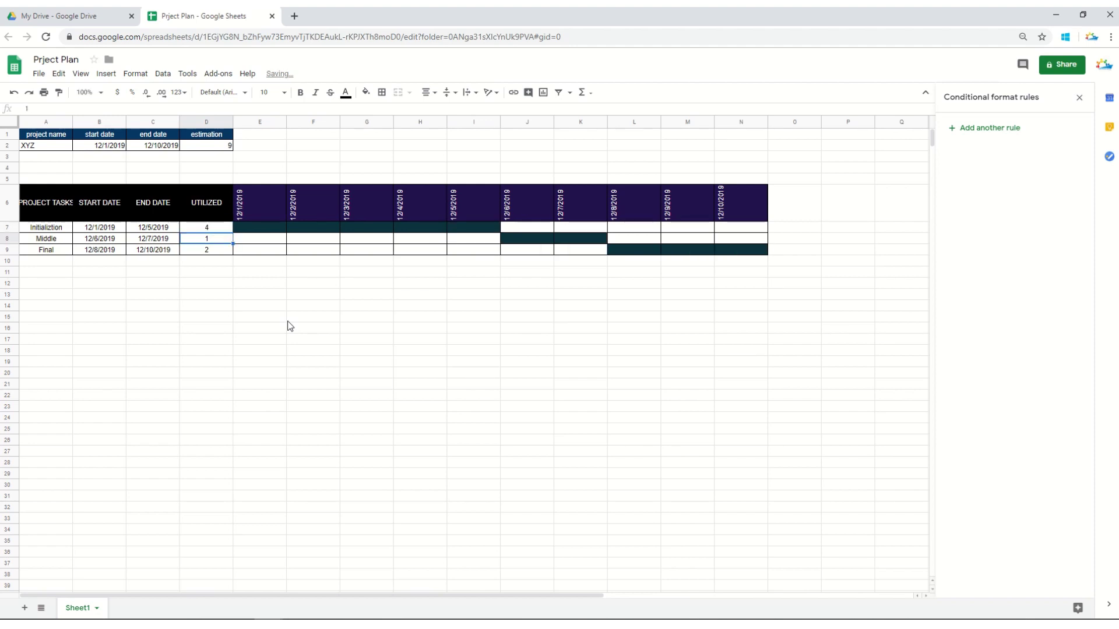
text(3)
key(Return)
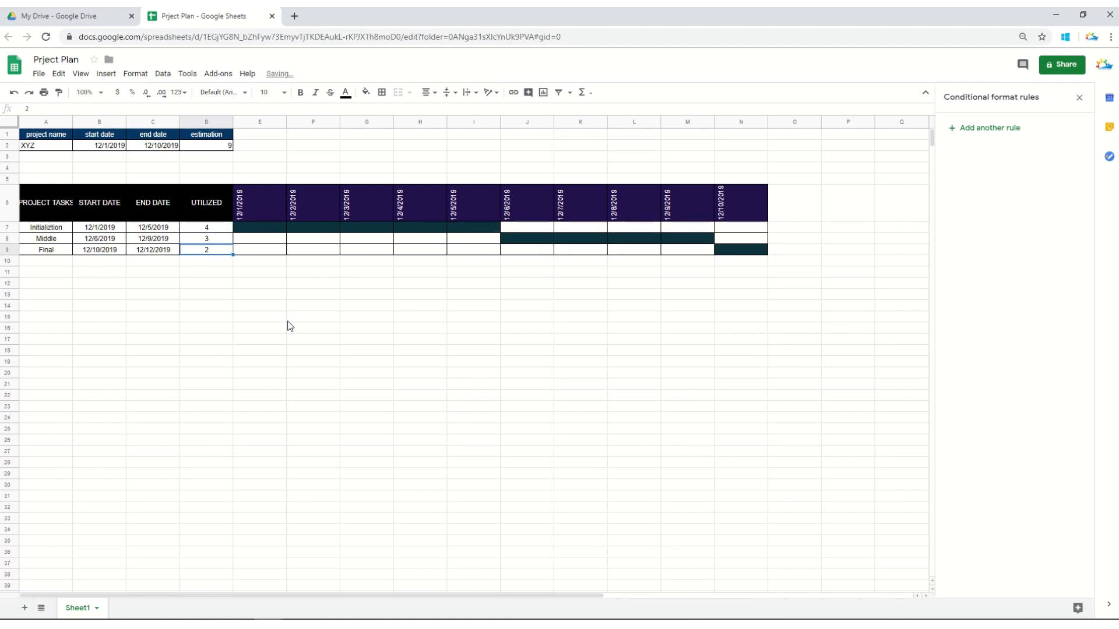